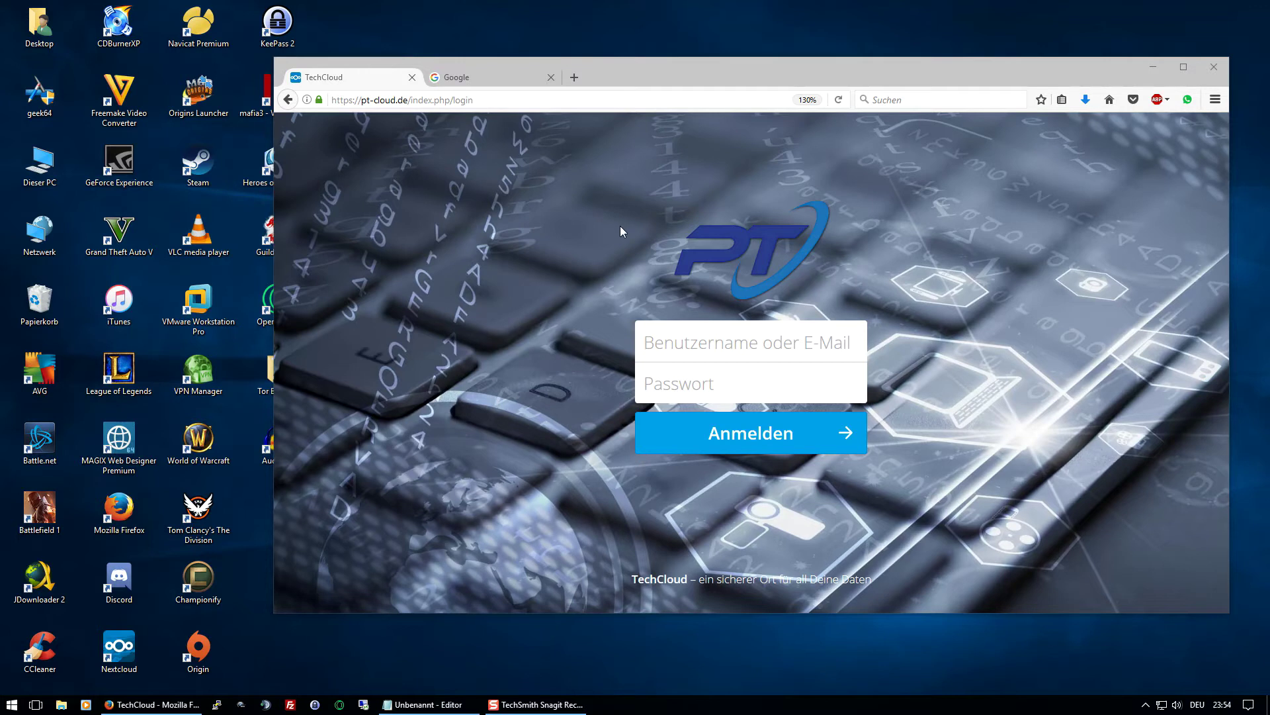
- Search Google for 'drive' and open the Google Drive result
{"action": "left_click_drag", "start_coordinate": [812, 72], "coordinate": [737, 56]}
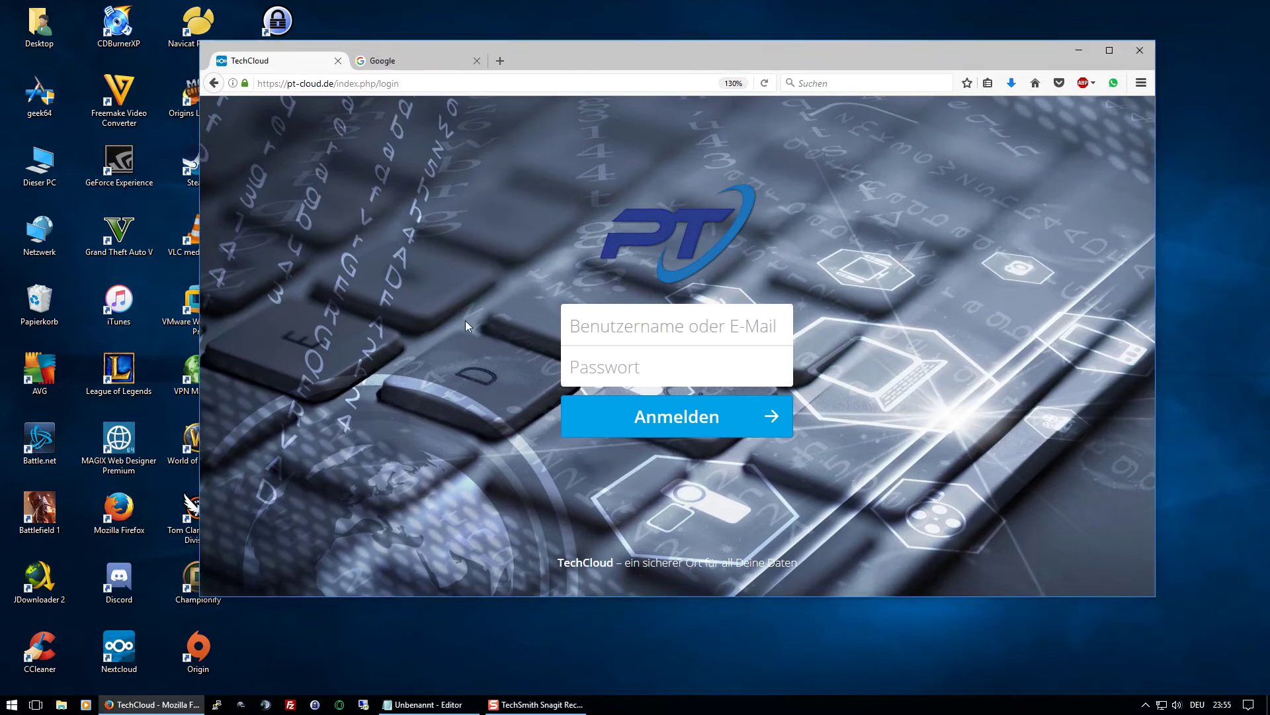
{"action": "left_click", "coordinate": [623, 323]}
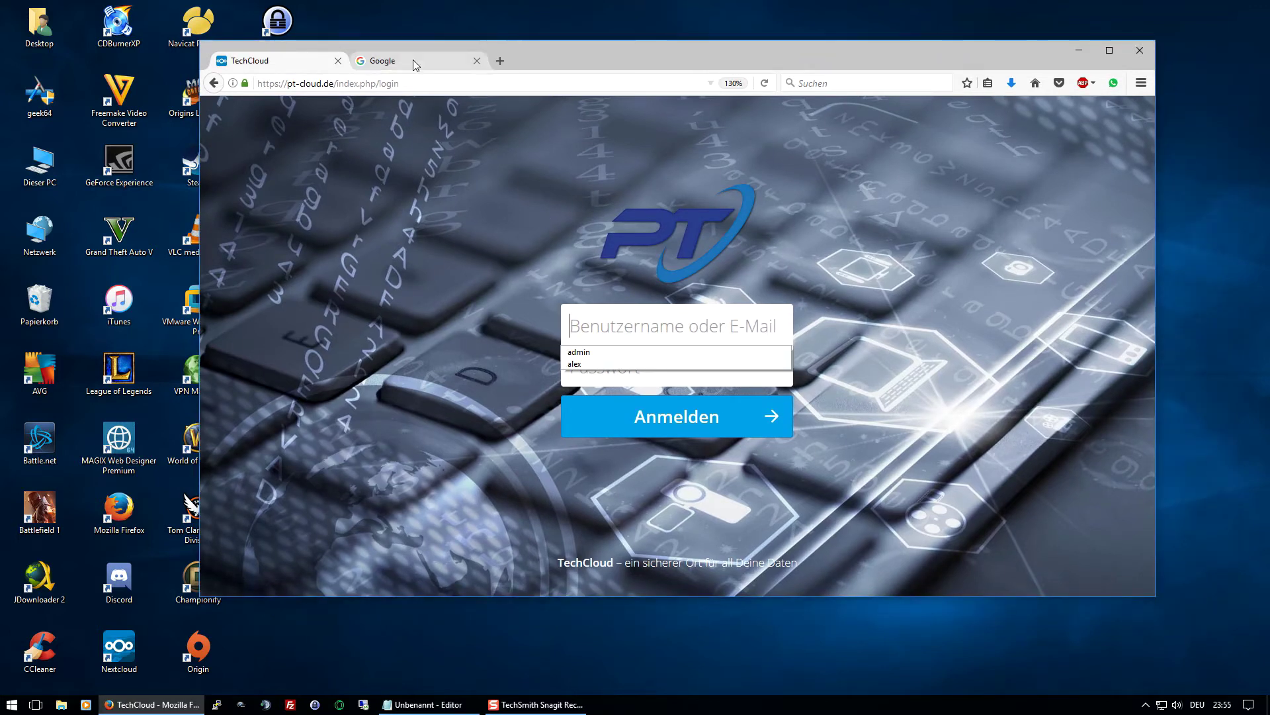
{"action": "left_click", "coordinate": [410, 60]}
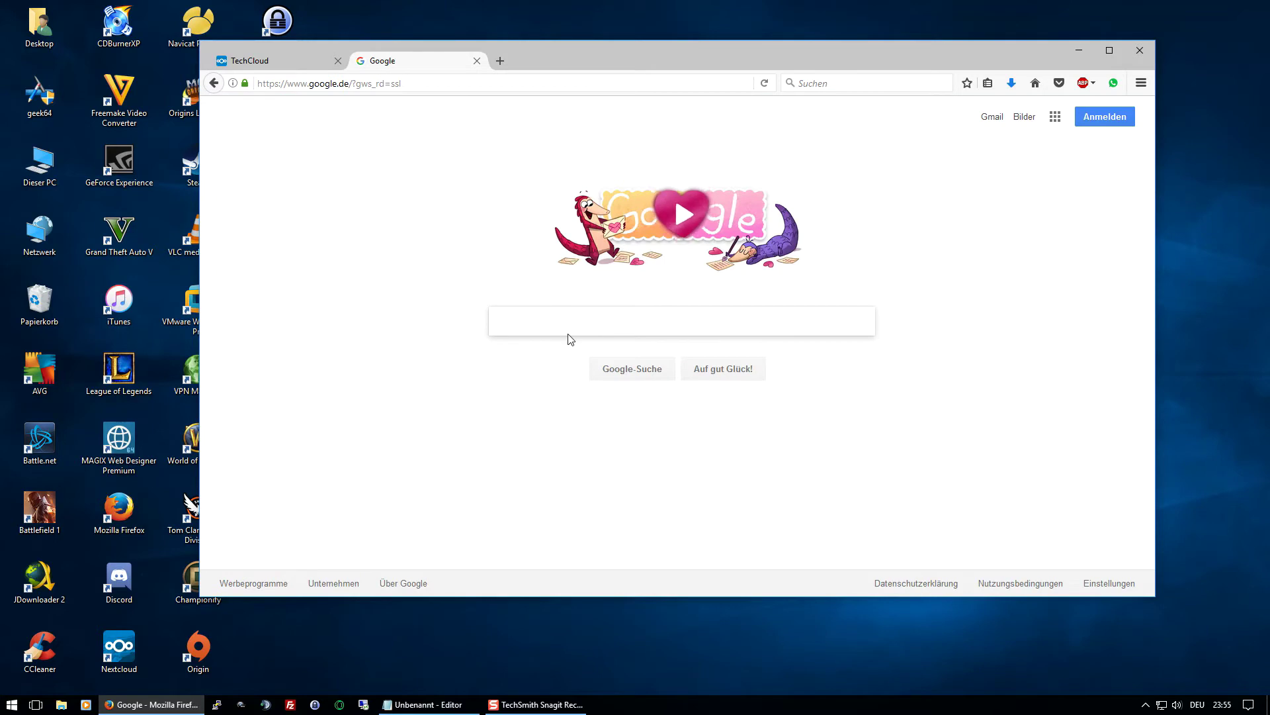
{"action": "type", "text": "dive"}
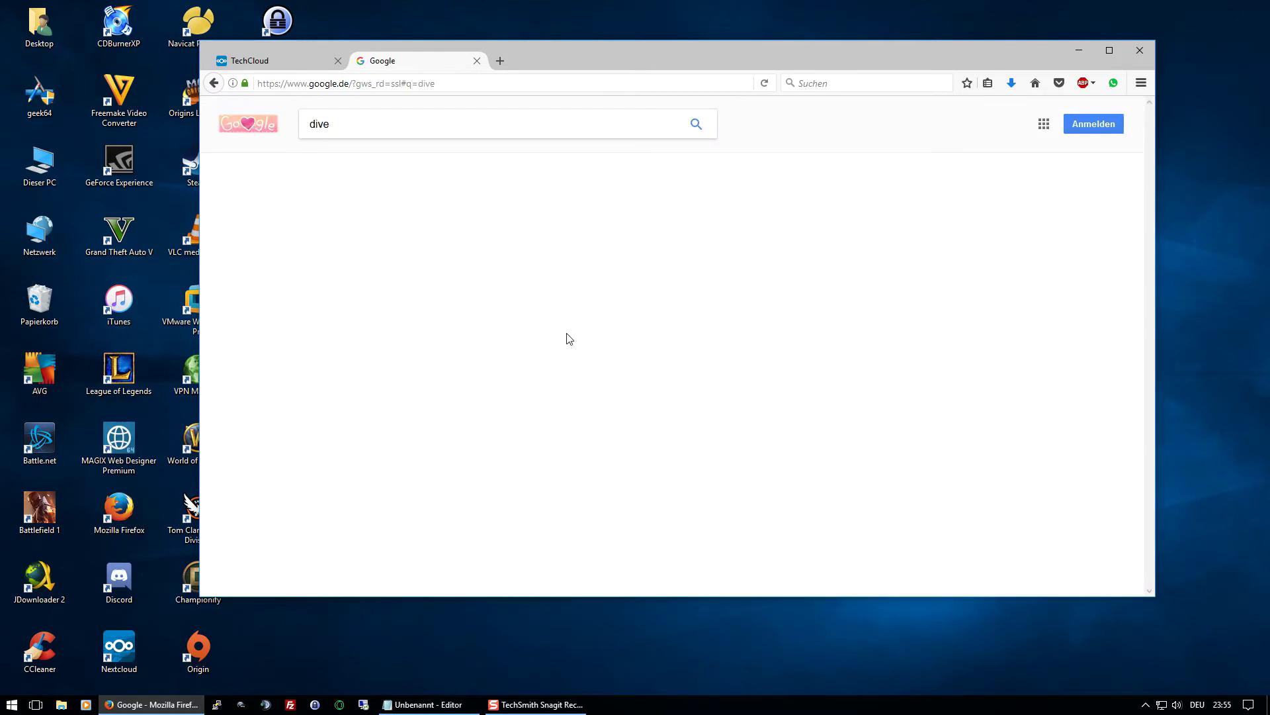
{"action": "double_click", "coordinate": [357, 126]}
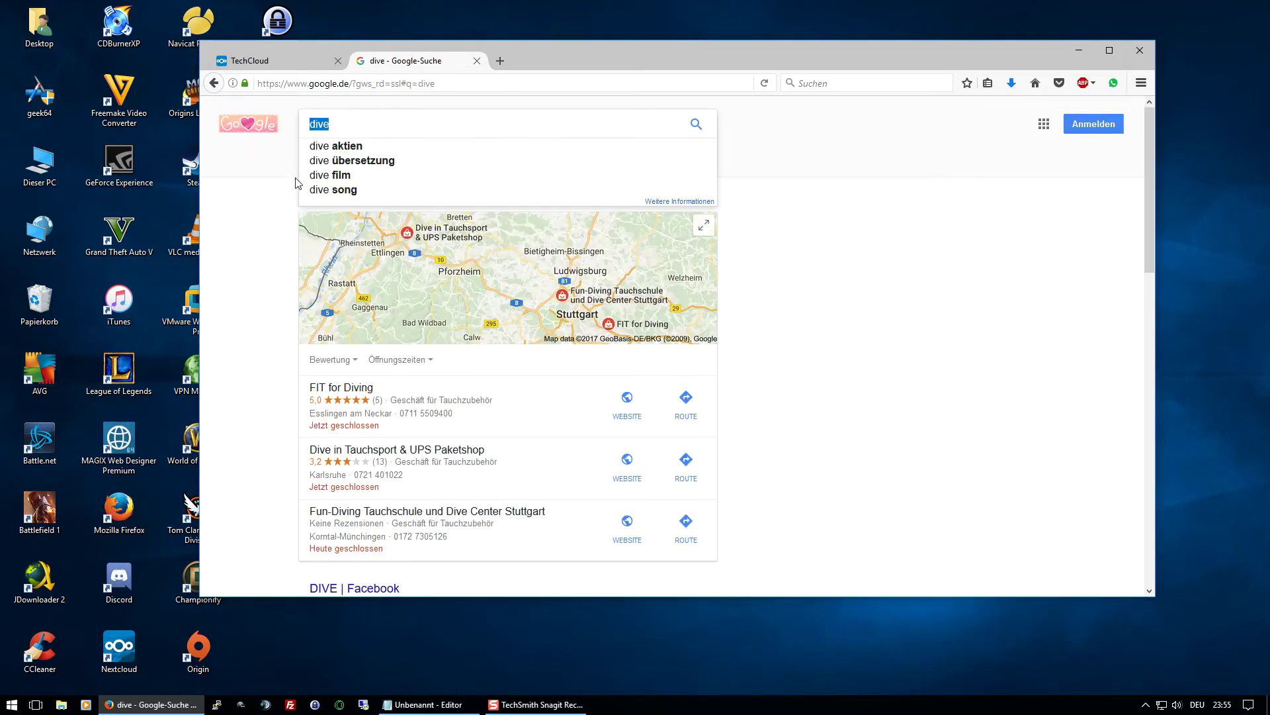
{"action": "type", "text": "drive"}
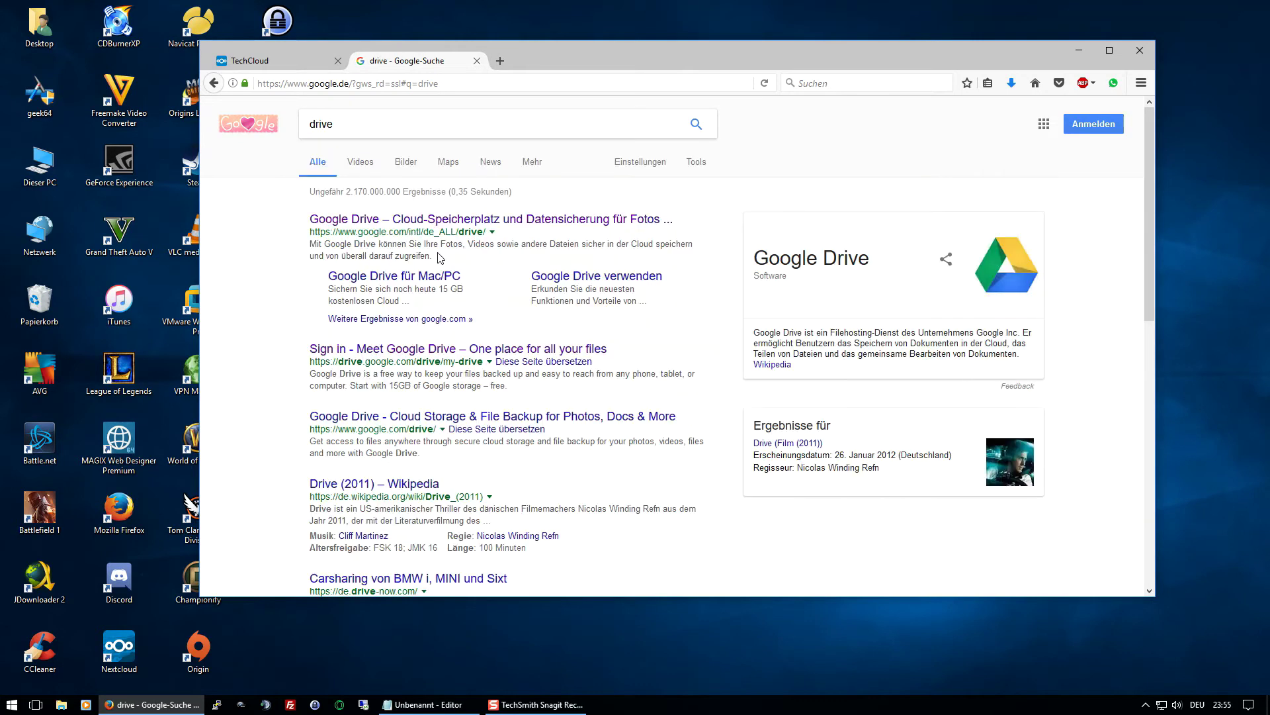
{"action": "left_click", "coordinate": [508, 225]}
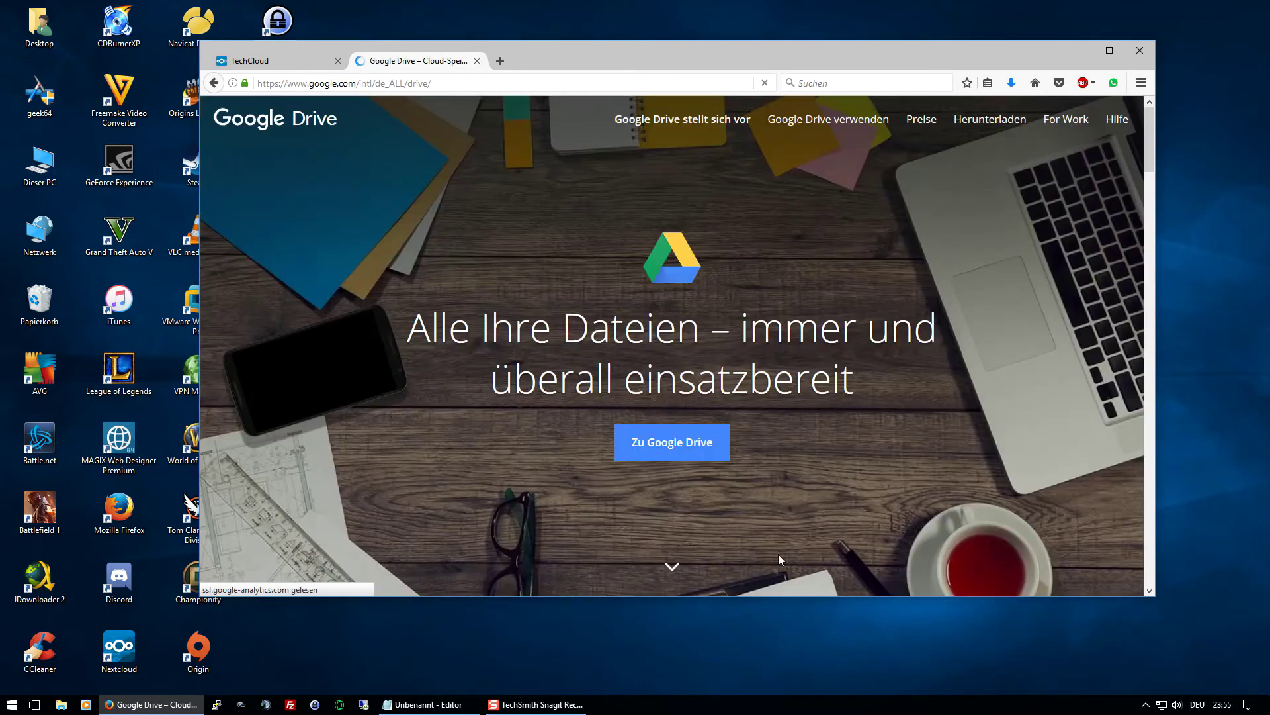
- Sign in to Google Drive with the company account to reach the empty Meine Ablage
{"action": "left_click", "coordinate": [669, 442]}
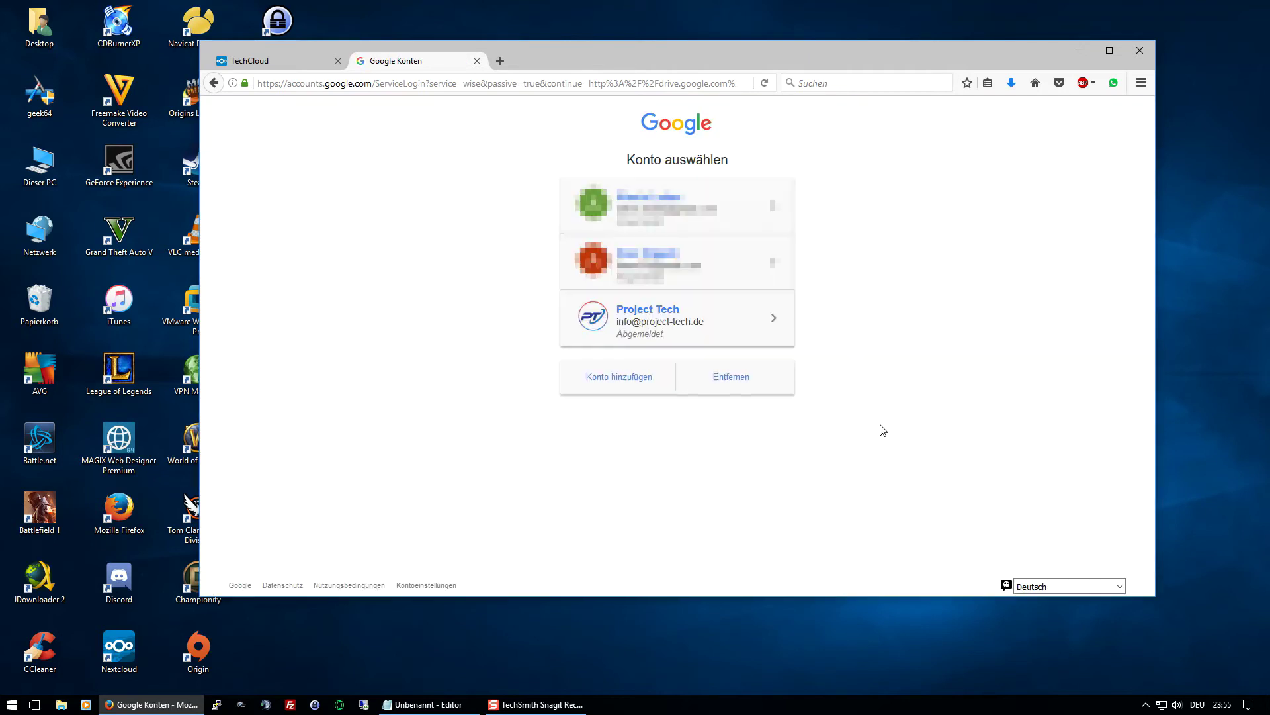
{"action": "left_click", "coordinate": [634, 328]}
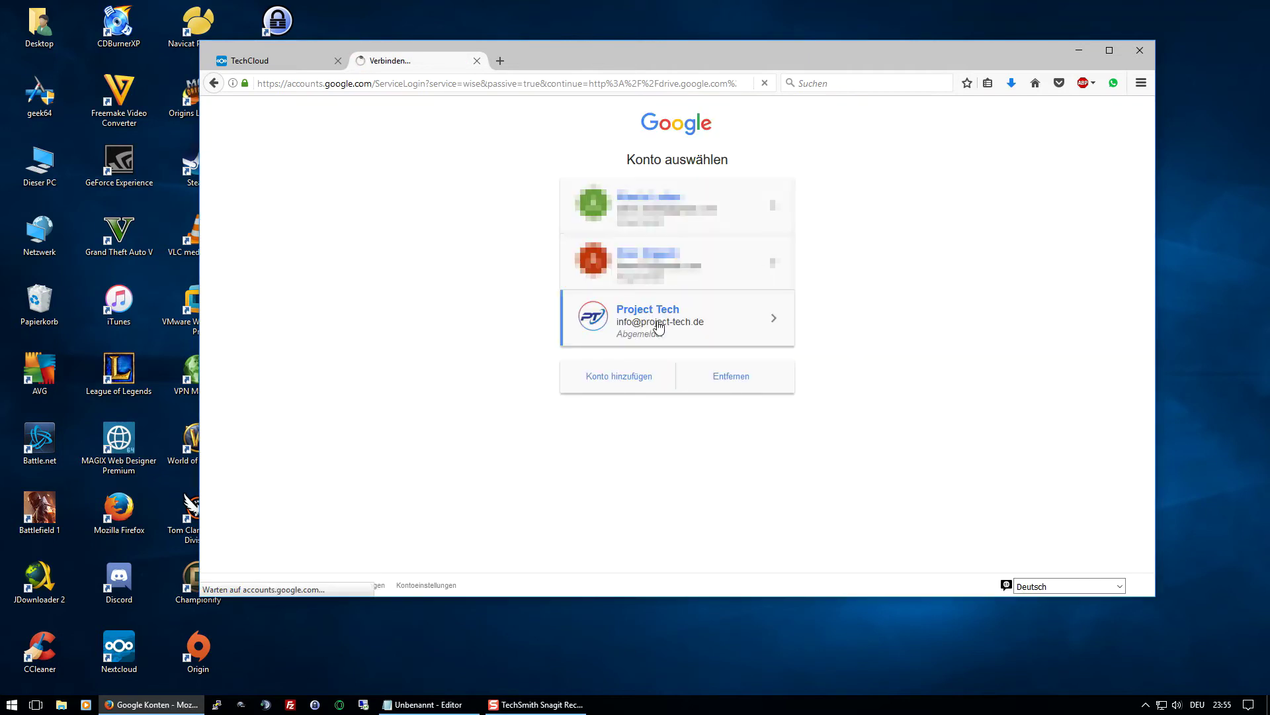
{"action": "left_click", "coordinate": [693, 407]}
{"action": "left_click_drag", "start_coordinate": [708, 55], "coordinate": [676, 47]}
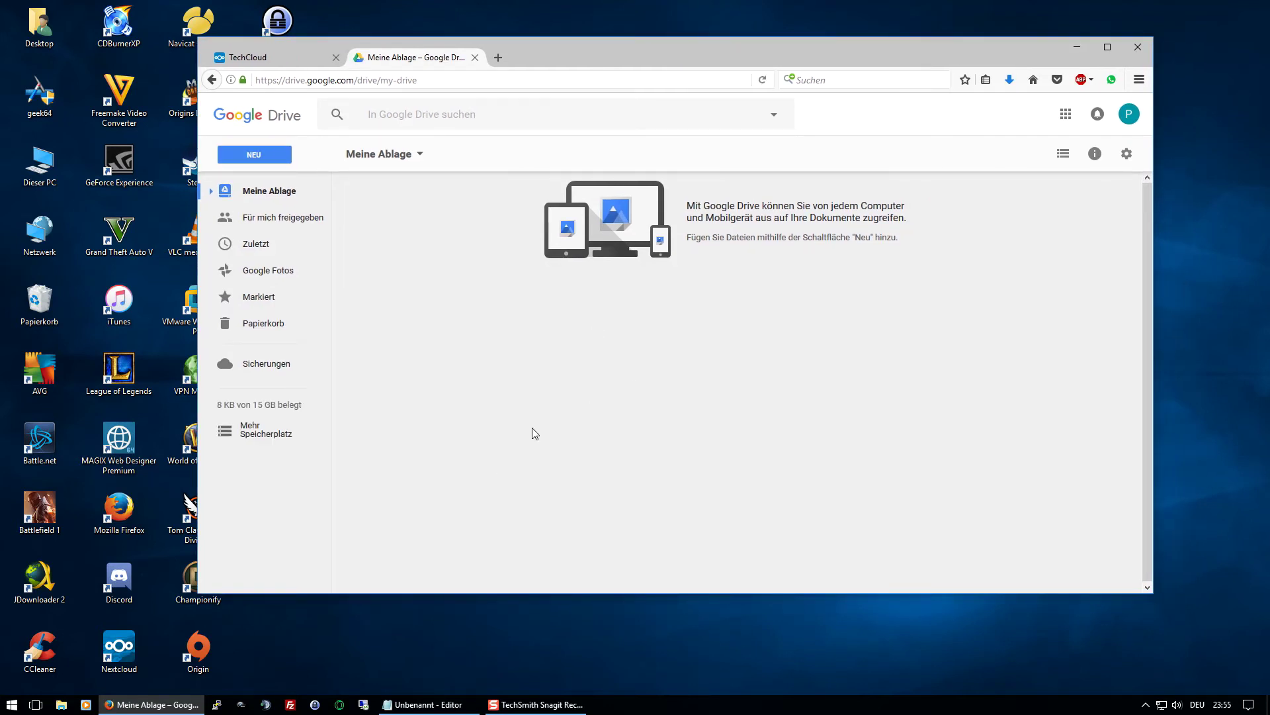
- Log in to TechCloud as admin with the saved credentials and the two-factor code
{"action": "left_click", "coordinate": [250, 57]}
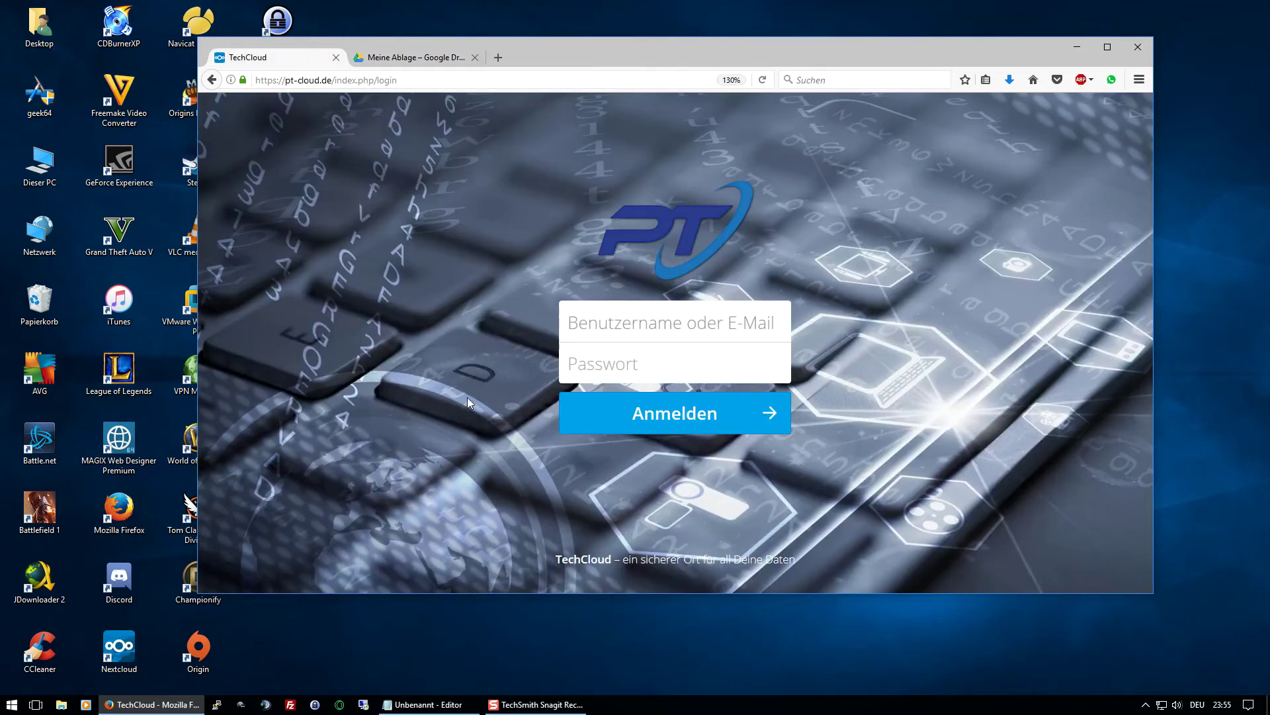
{"action": "left_click", "coordinate": [625, 323]}
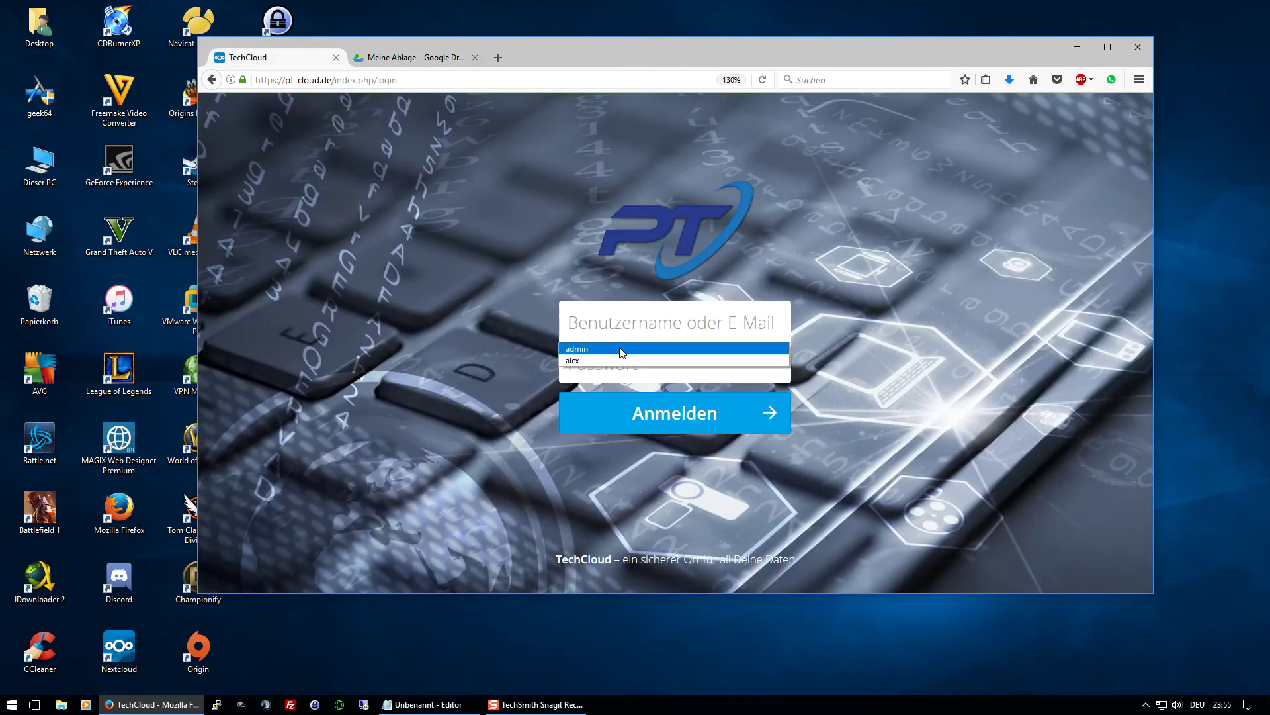
{"action": "left_click", "coordinate": [613, 350]}
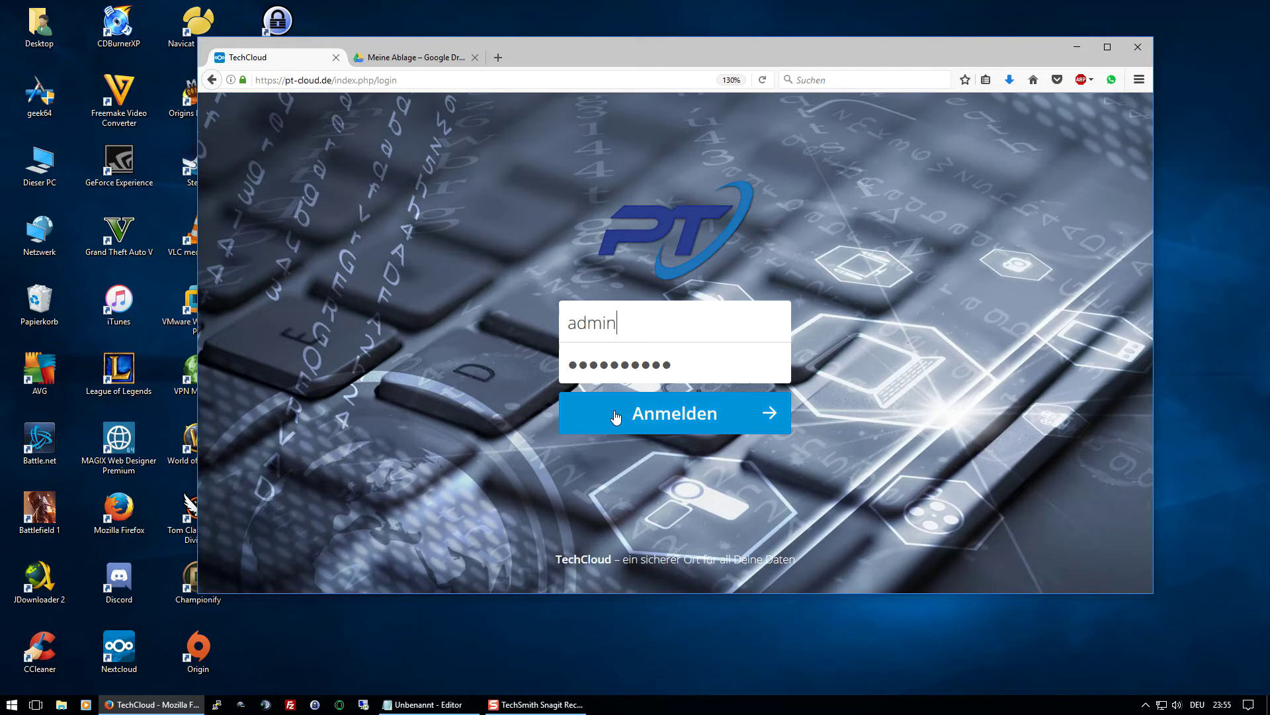
{"action": "left_click", "coordinate": [615, 415]}
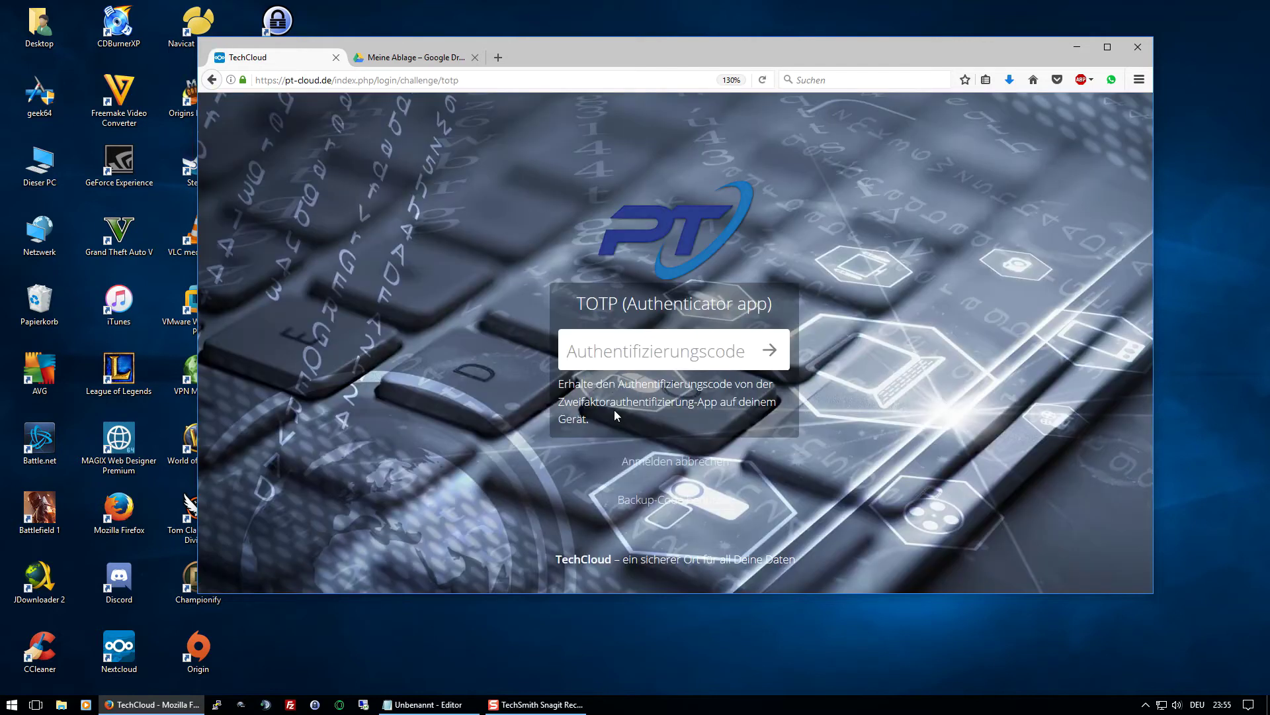
{"action": "key", "text": "Return"}
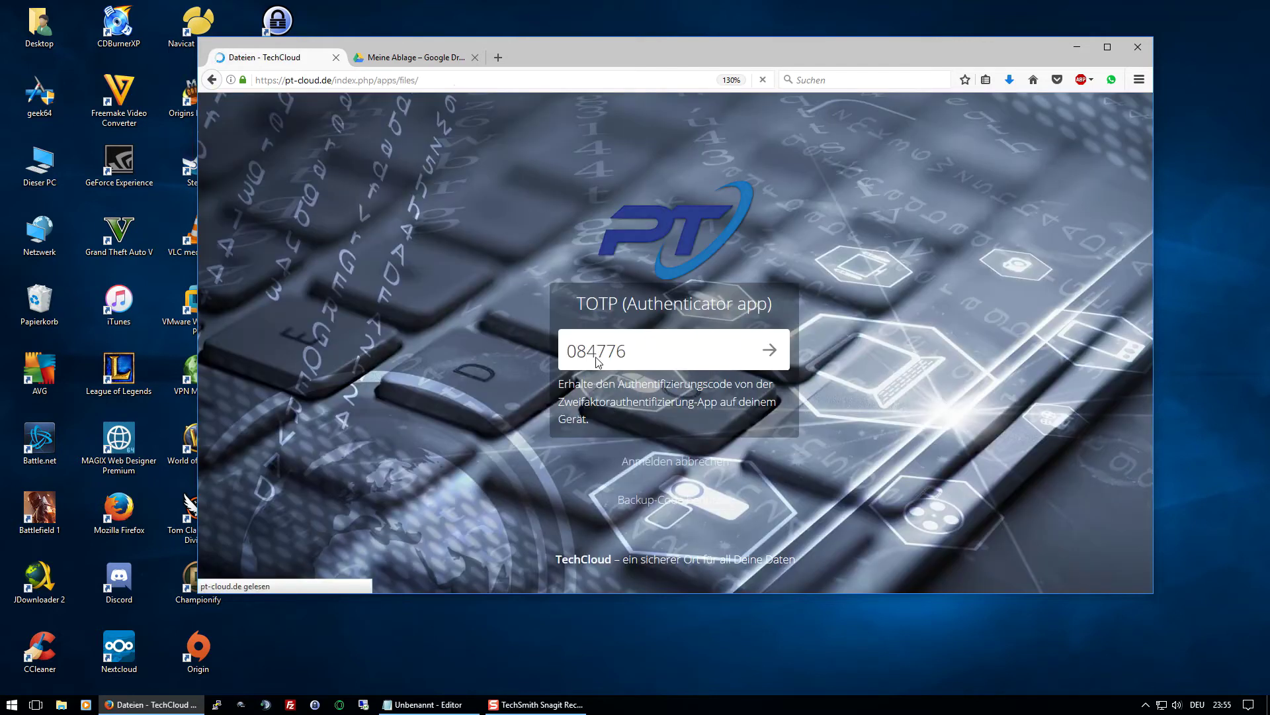
- Go to the Apps management page and list the apps that are not enabled
{"action": "left_click", "coordinate": [291, 113]}
{"action": "left_click", "coordinate": [322, 238]}
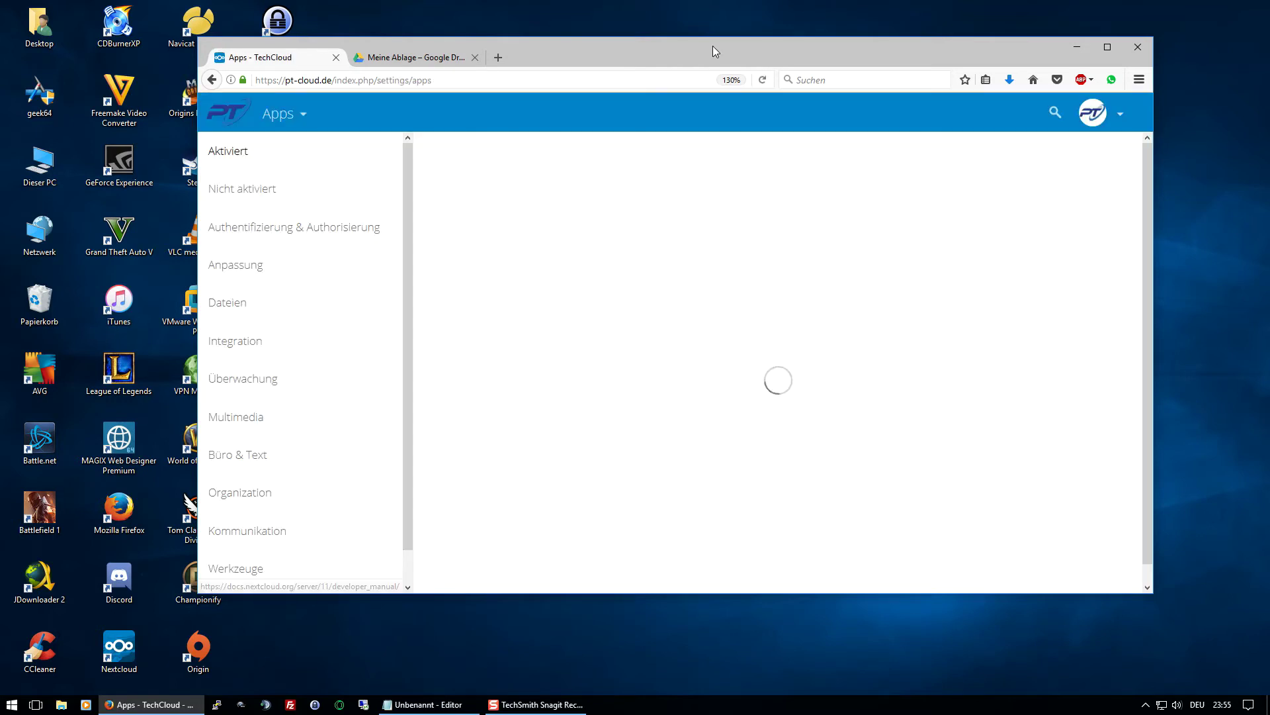
{"action": "left_click_drag", "start_coordinate": [716, 53], "coordinate": [741, 43]}
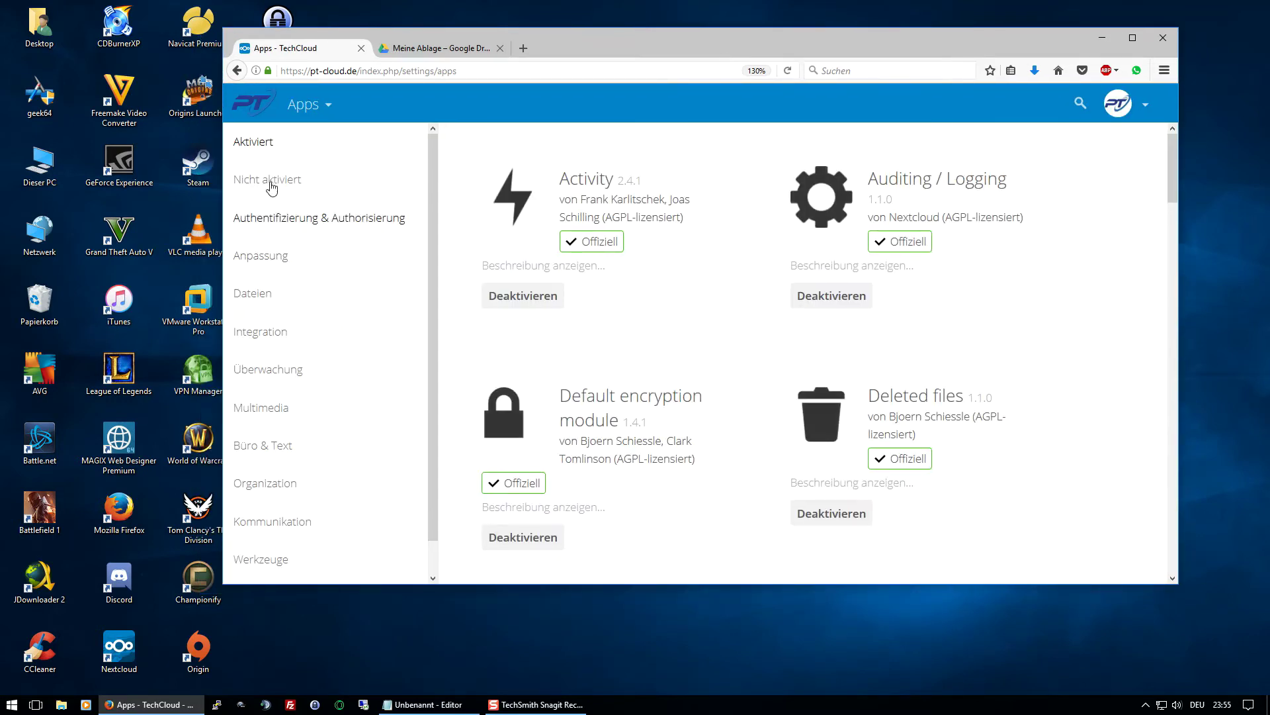
{"action": "scroll", "coordinate": [757, 311], "scroll_direction": "down", "scroll_amount": 6}
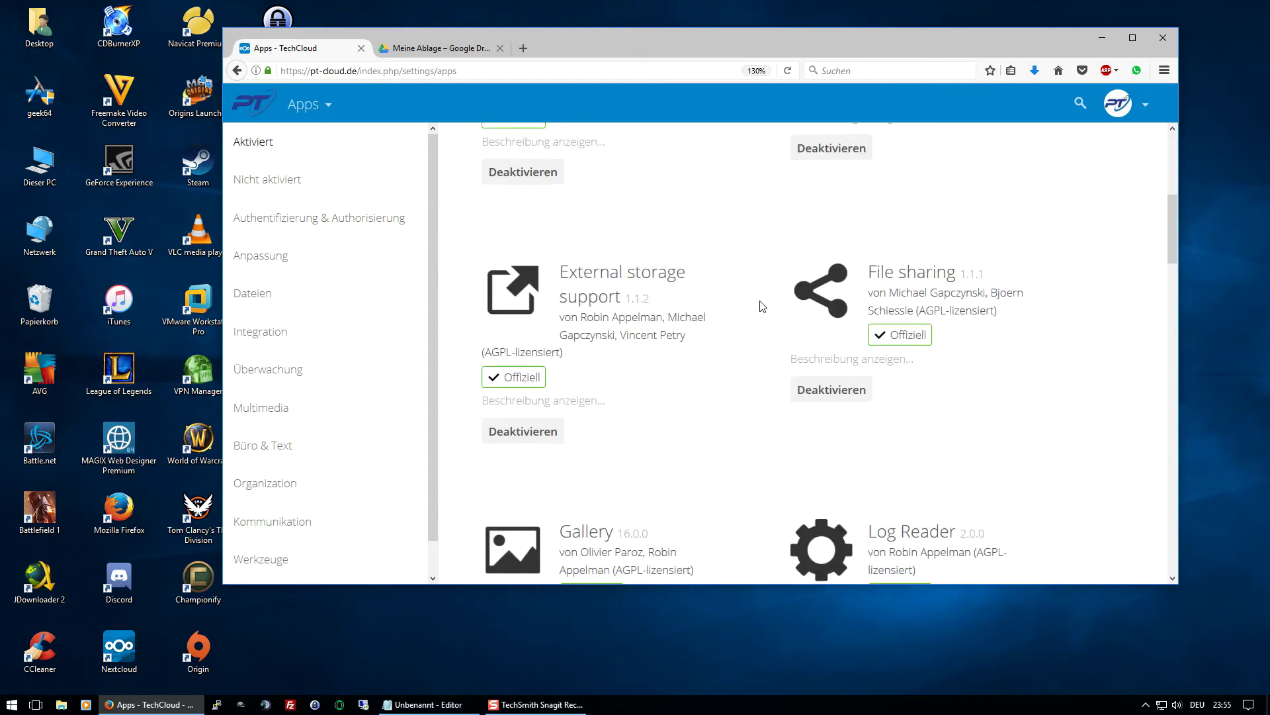
{"action": "scroll", "coordinate": [754, 325], "scroll_direction": "up", "scroll_amount": 1}
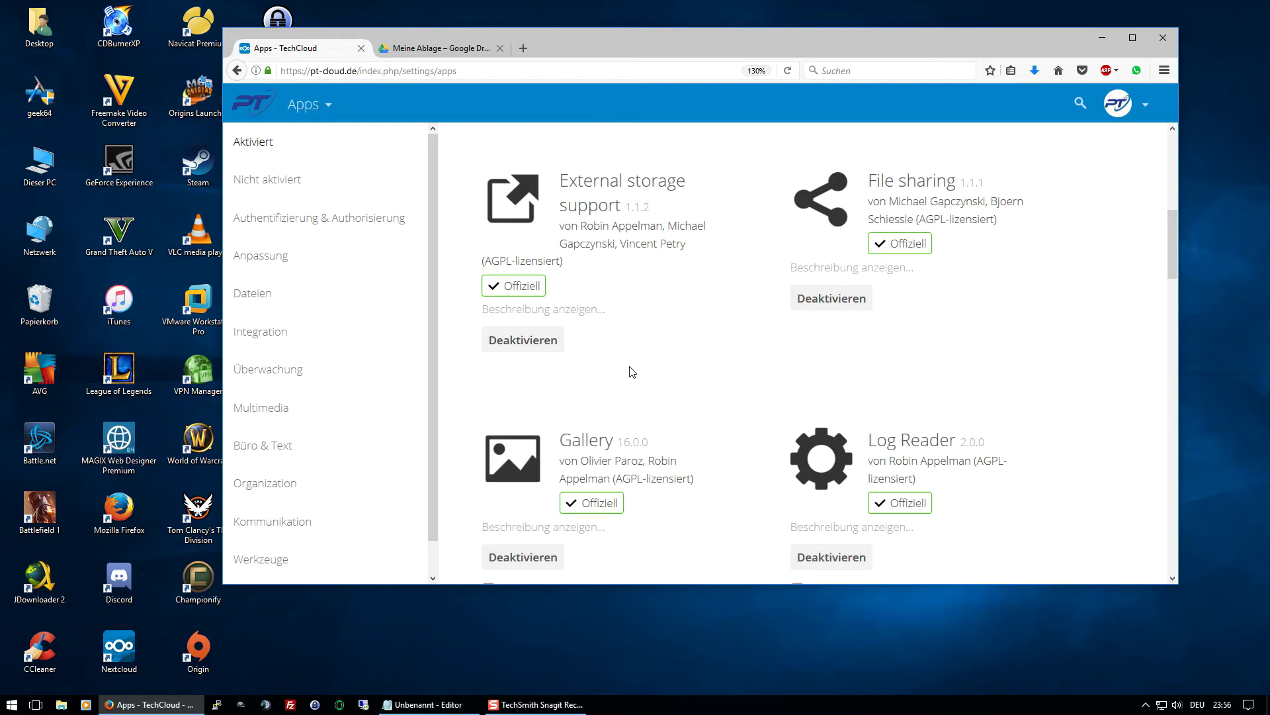
{"action": "left_click", "coordinate": [322, 188]}
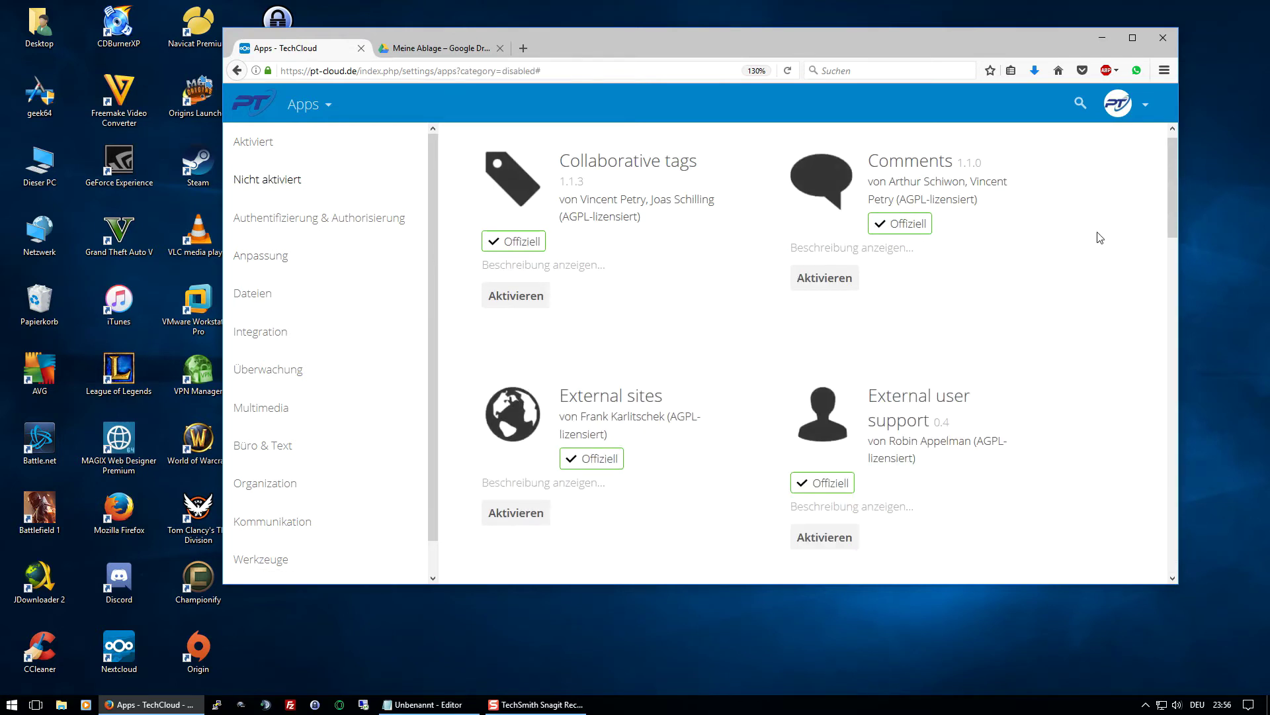
{"action": "left_click", "coordinate": [1146, 108]}
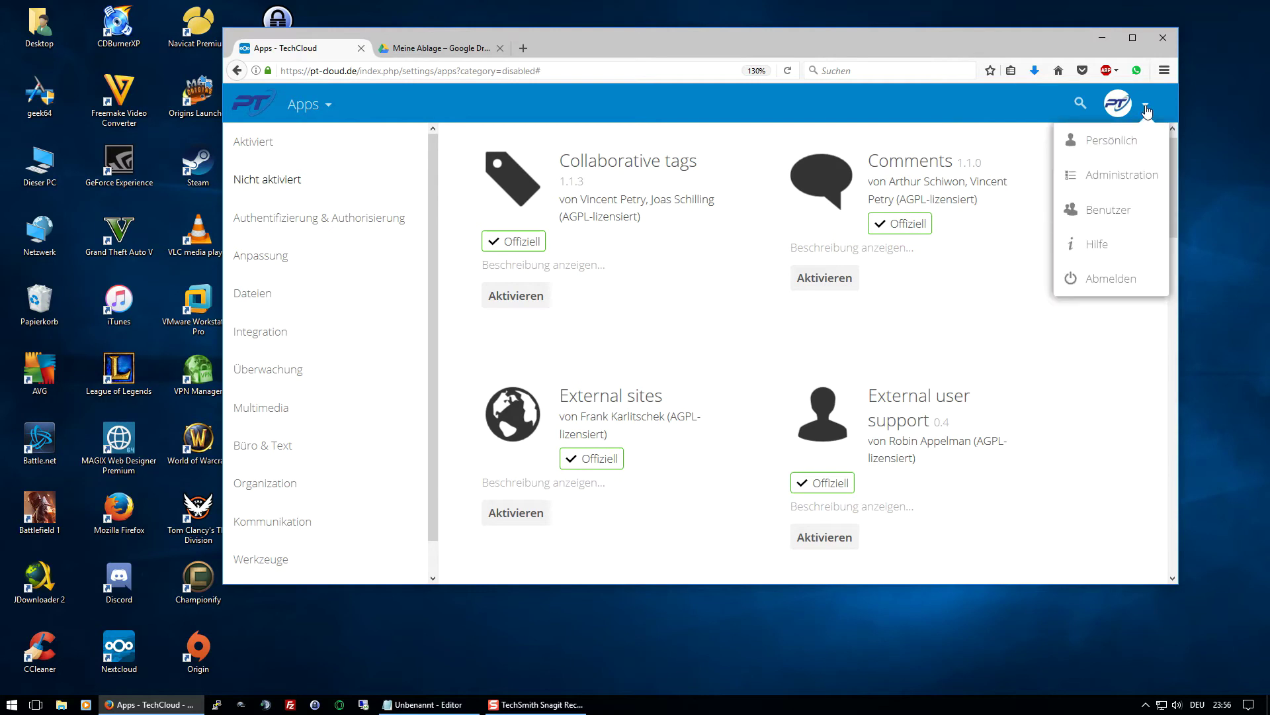
- Add a Google Drive entry under Administration > Externer Speicher and open its Google API Console link
{"action": "left_click", "coordinate": [1134, 184]}
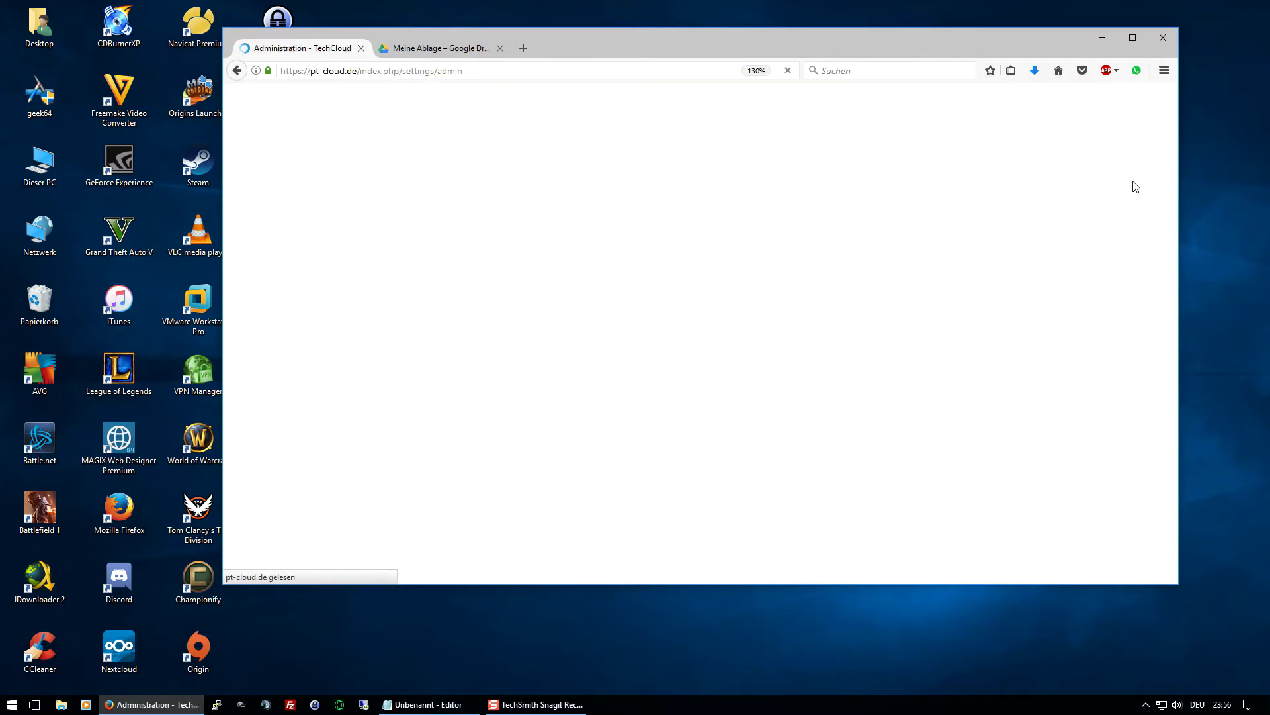
{"action": "left_click_drag", "start_coordinate": [692, 46], "coordinate": [652, 0]}
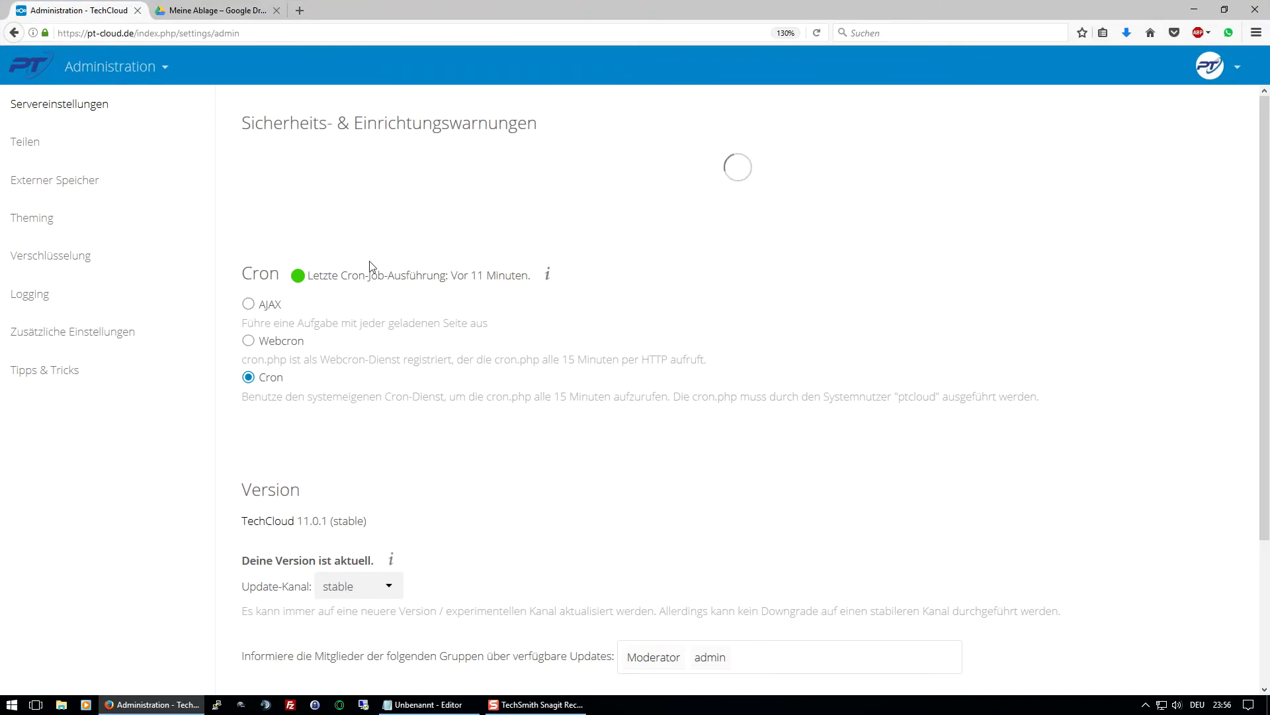
{"action": "left_click", "coordinate": [79, 192]}
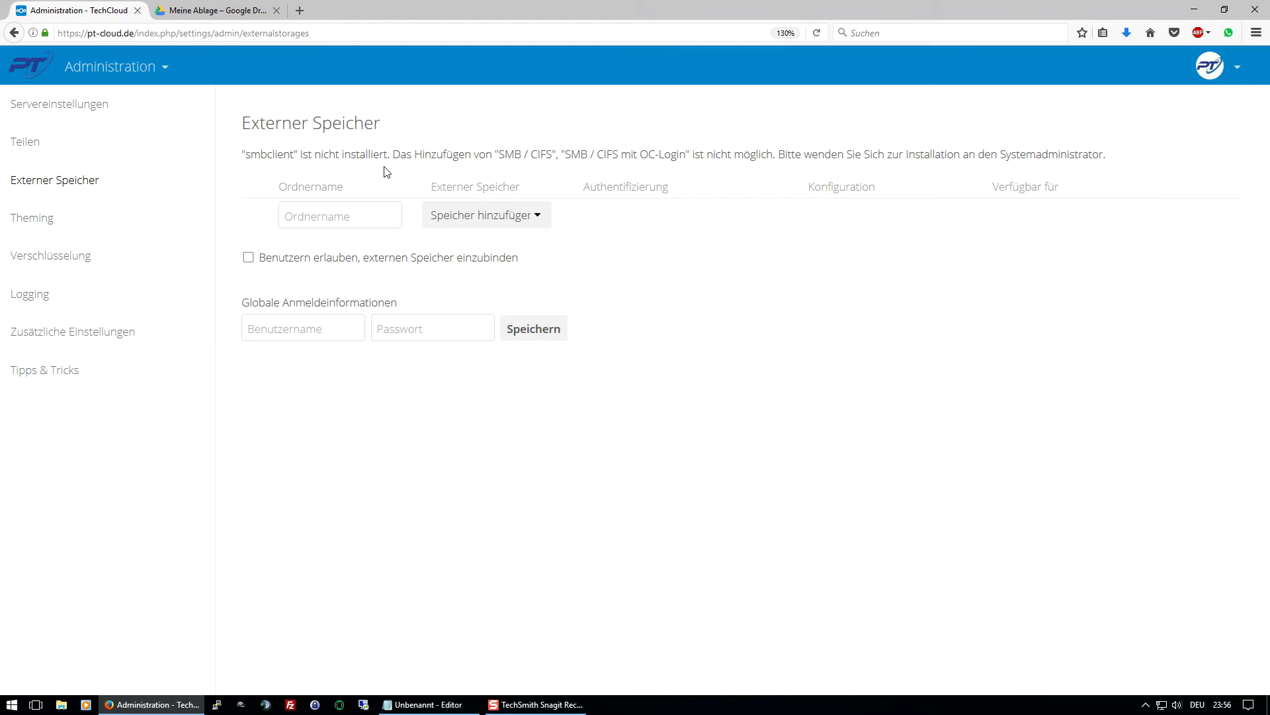
{"action": "left_click", "coordinate": [478, 225]}
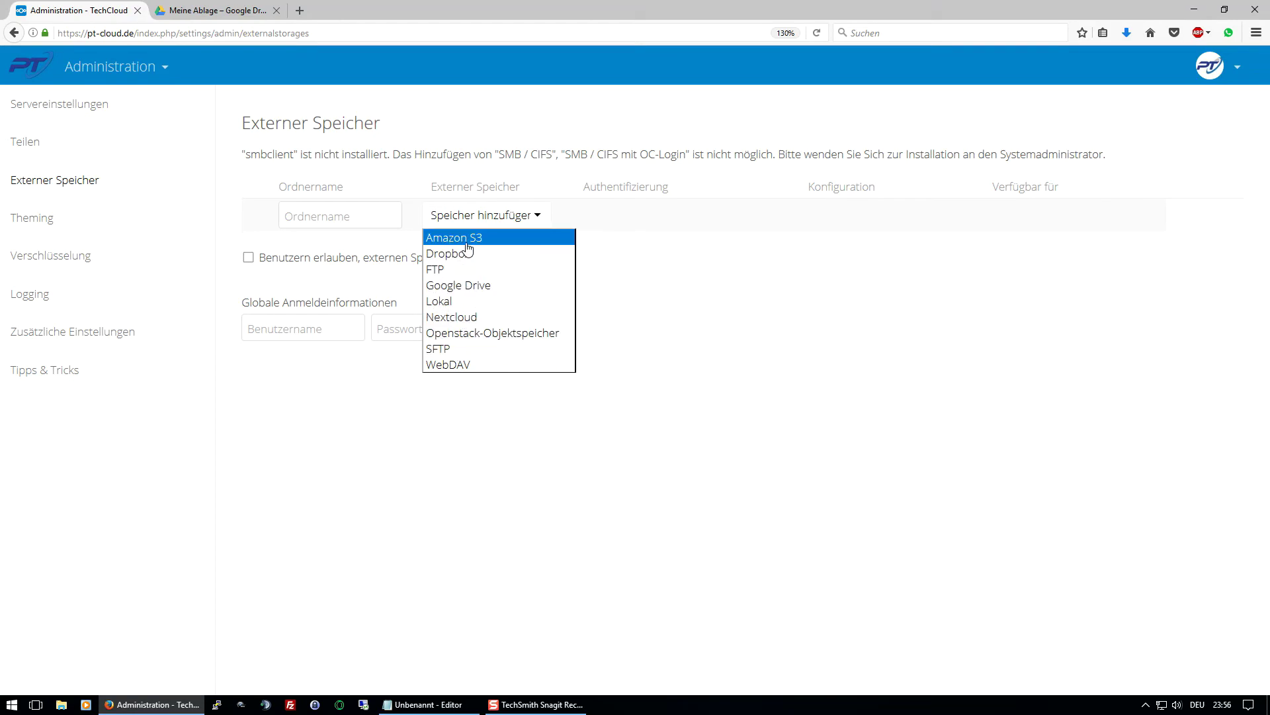
{"action": "left_click", "coordinate": [491, 299]}
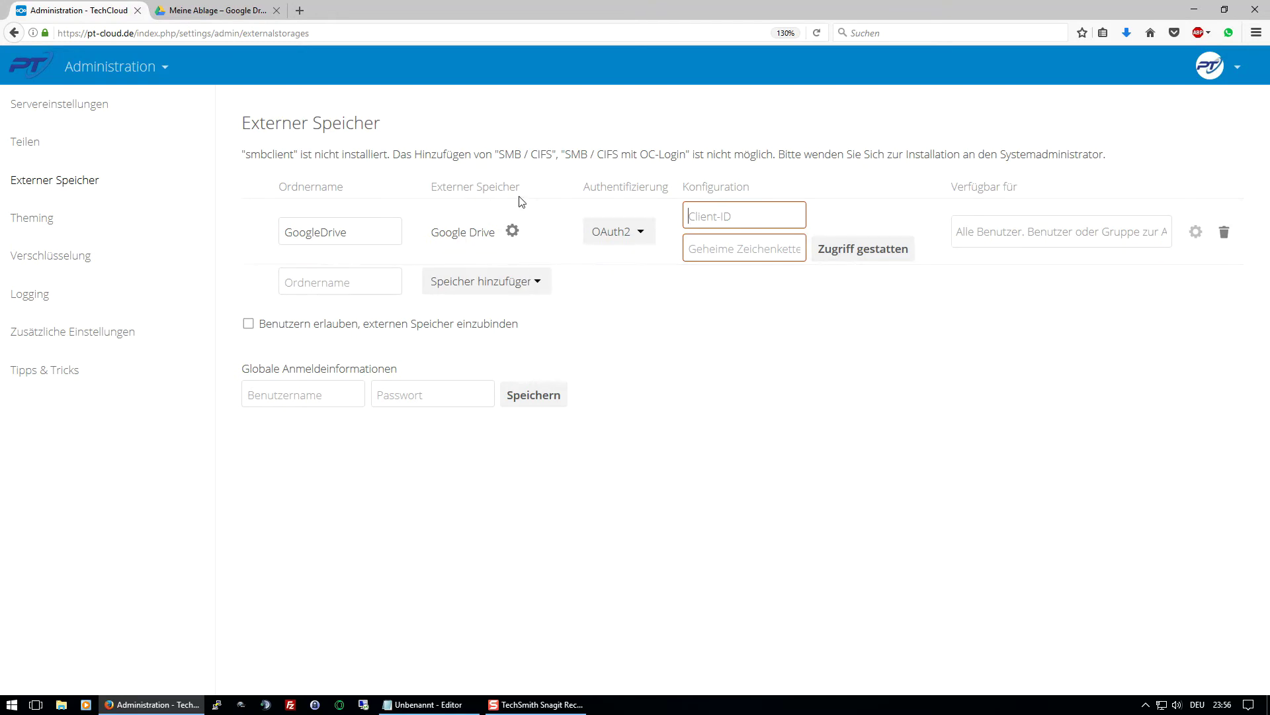
{"action": "left_click", "coordinate": [512, 233]}
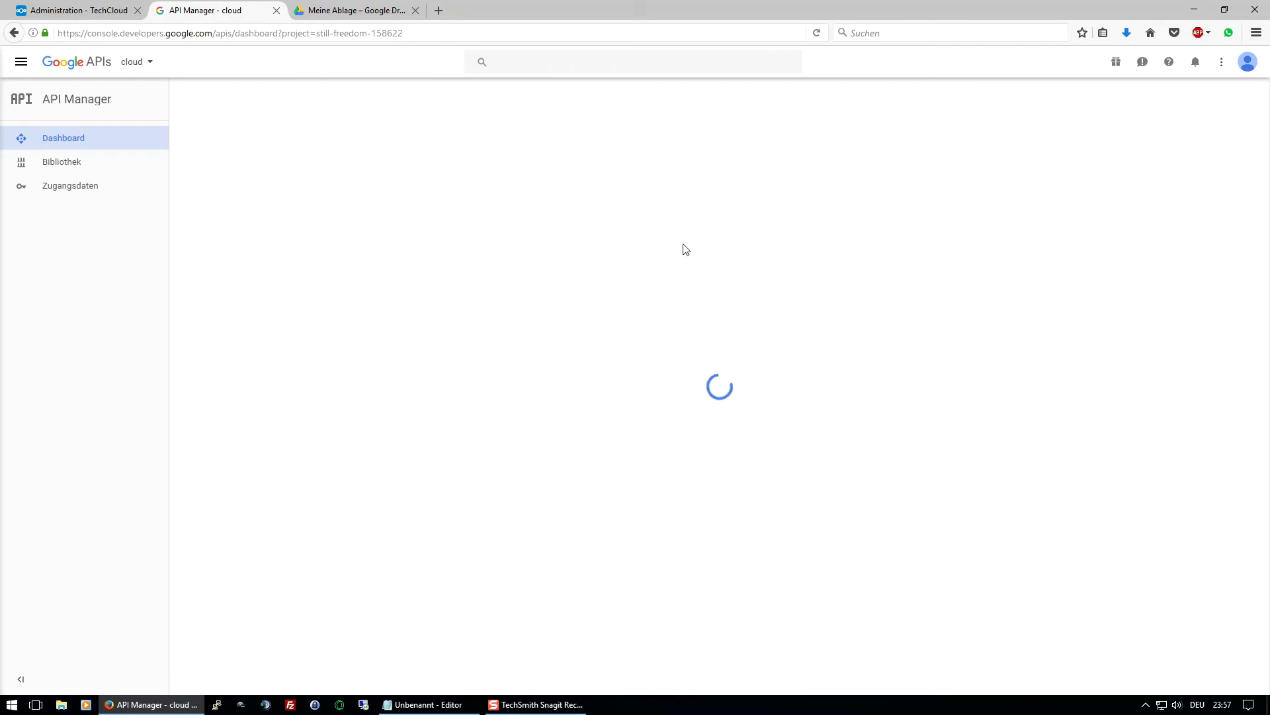
- Check that the same Google account is signed in to the API Console and Drive
{"action": "left_click", "coordinate": [1246, 65]}
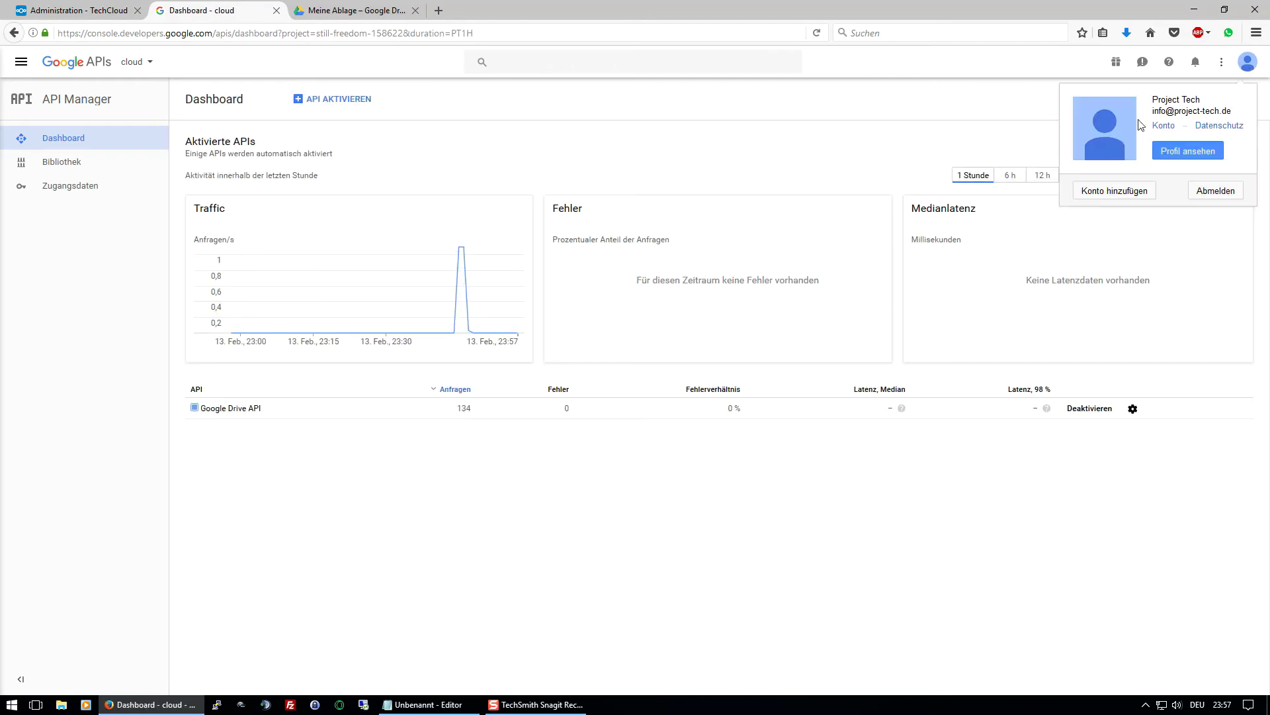
{"action": "left_click", "coordinate": [370, 9]}
{"action": "left_click", "coordinate": [1246, 74]}
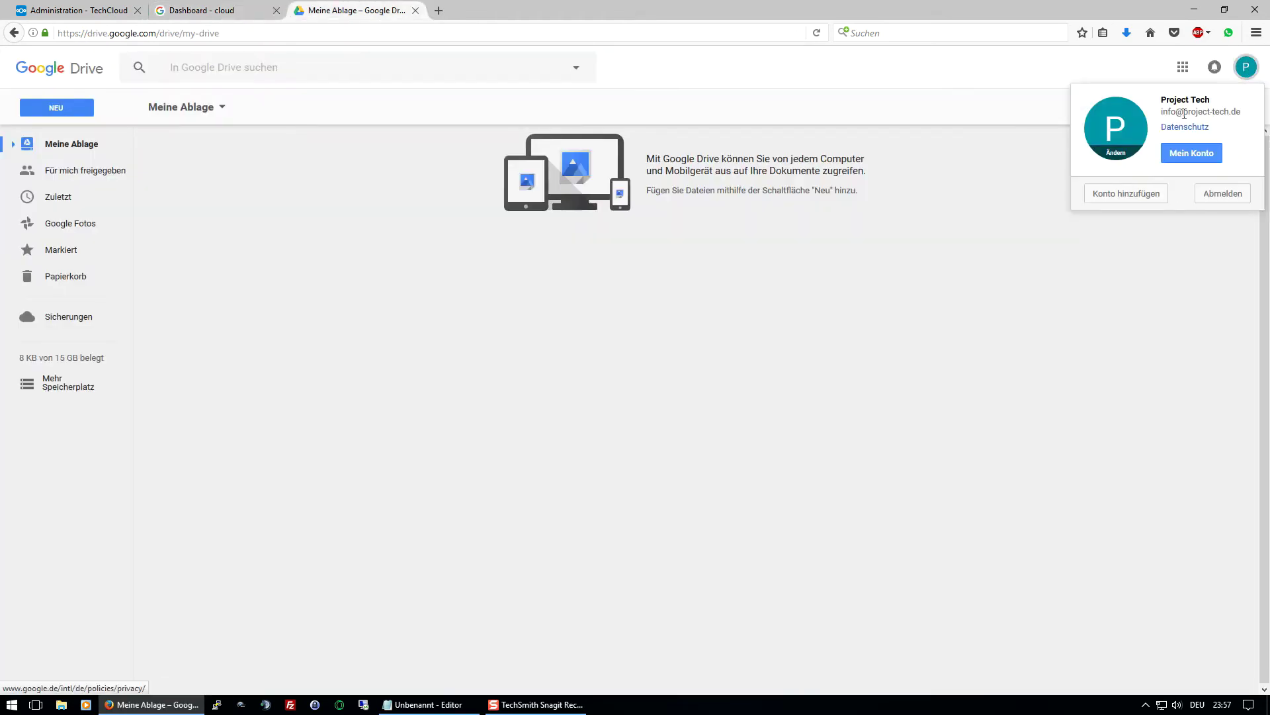
{"action": "left_click", "coordinate": [202, 10]}
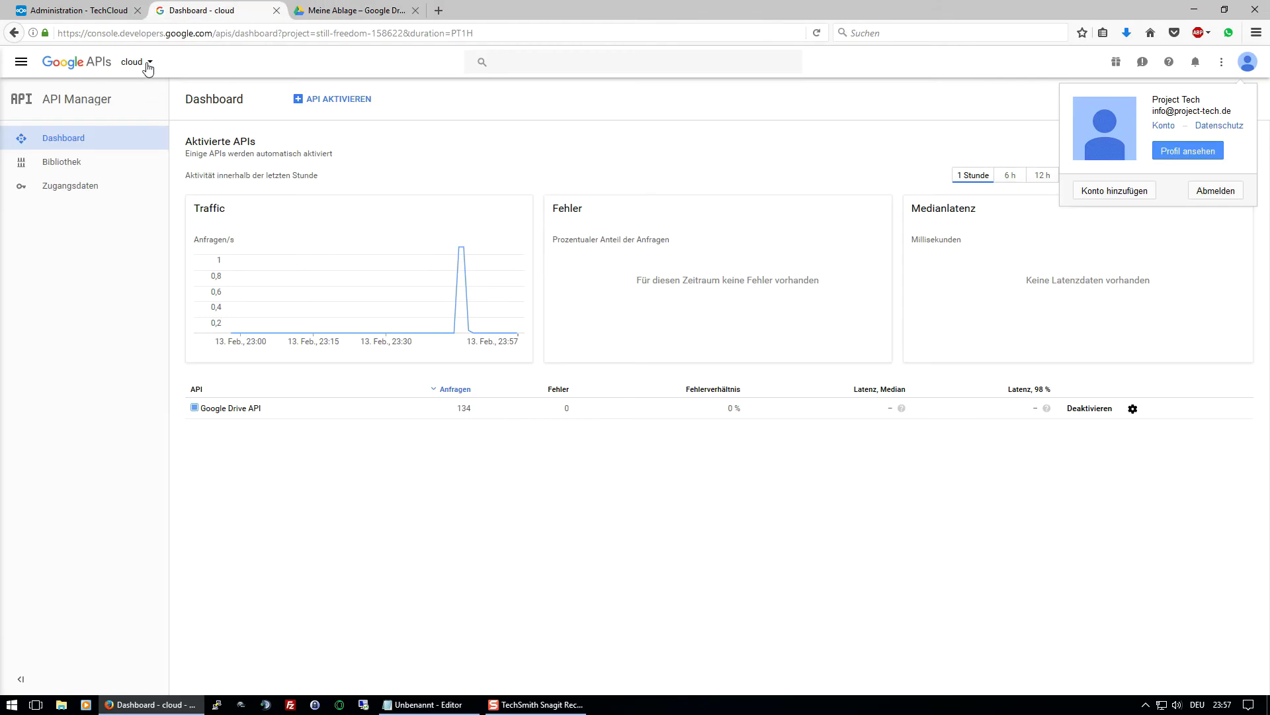
- Create a new API Console project named Nextcloud
{"action": "left_click", "coordinate": [148, 64]}
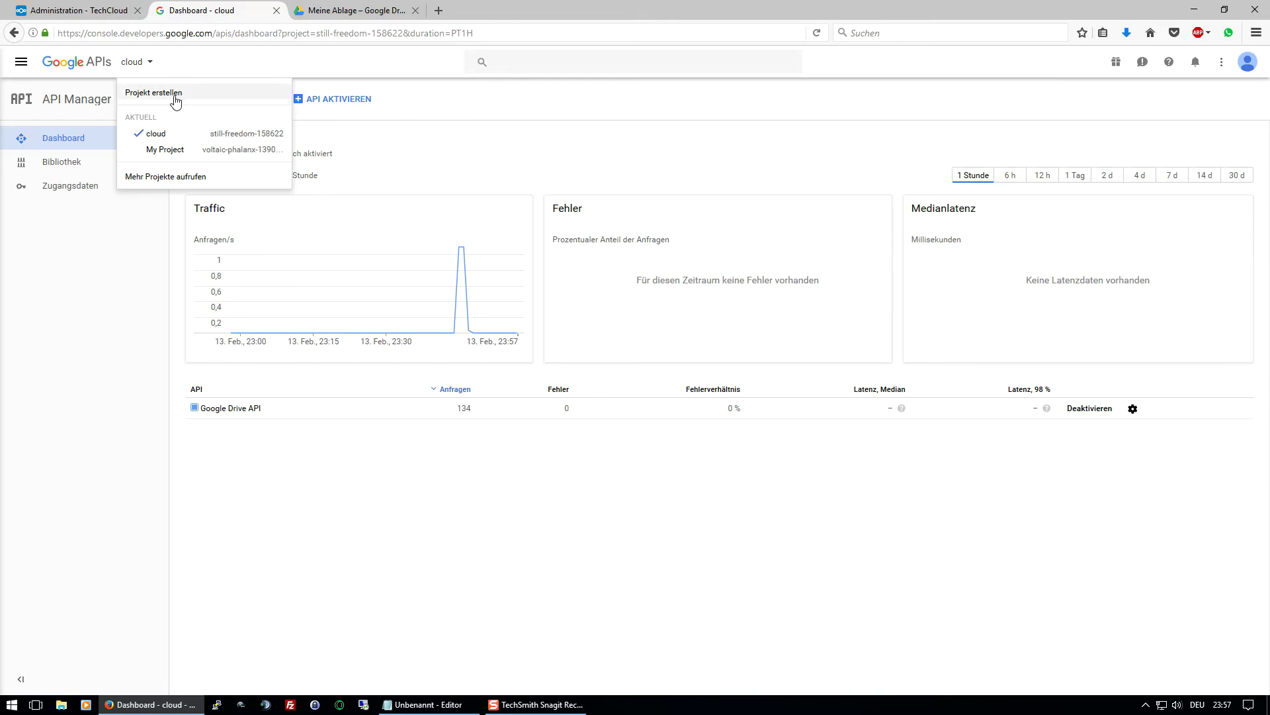
{"action": "left_click", "coordinate": [174, 94]}
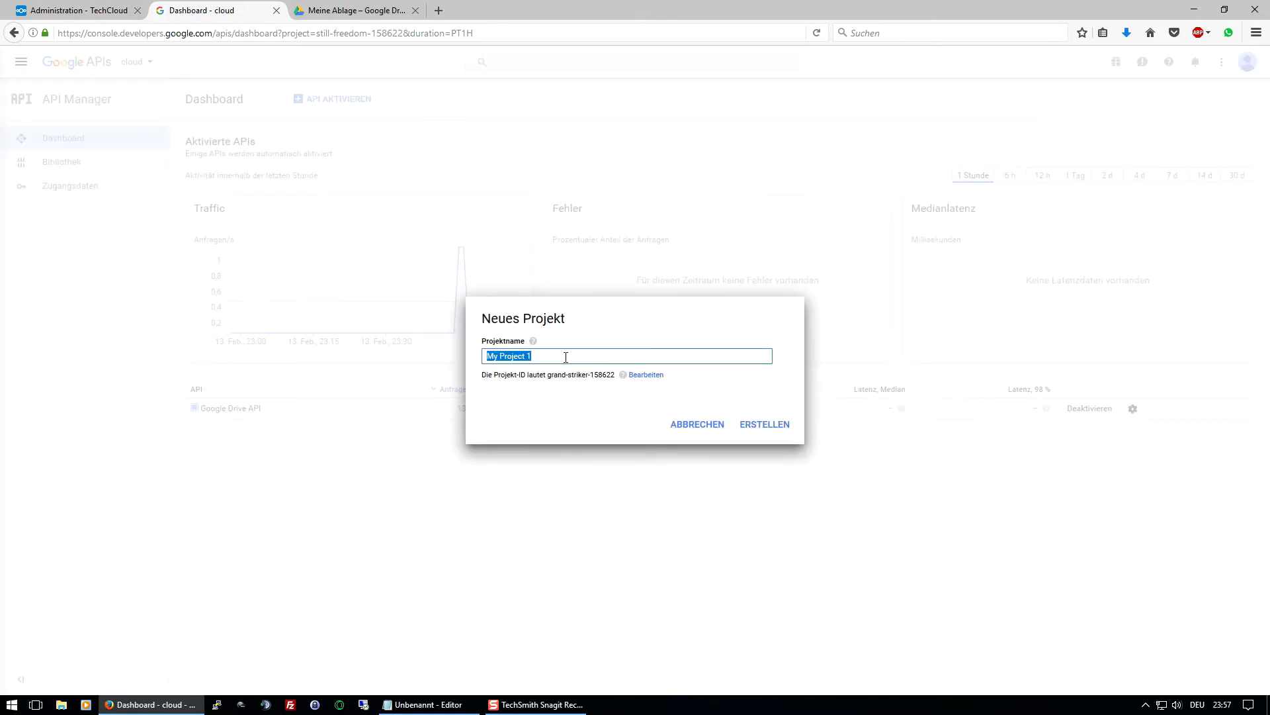
{"action": "type", "text": "Ne"}
{"action": "left_click", "coordinate": [766, 426]}
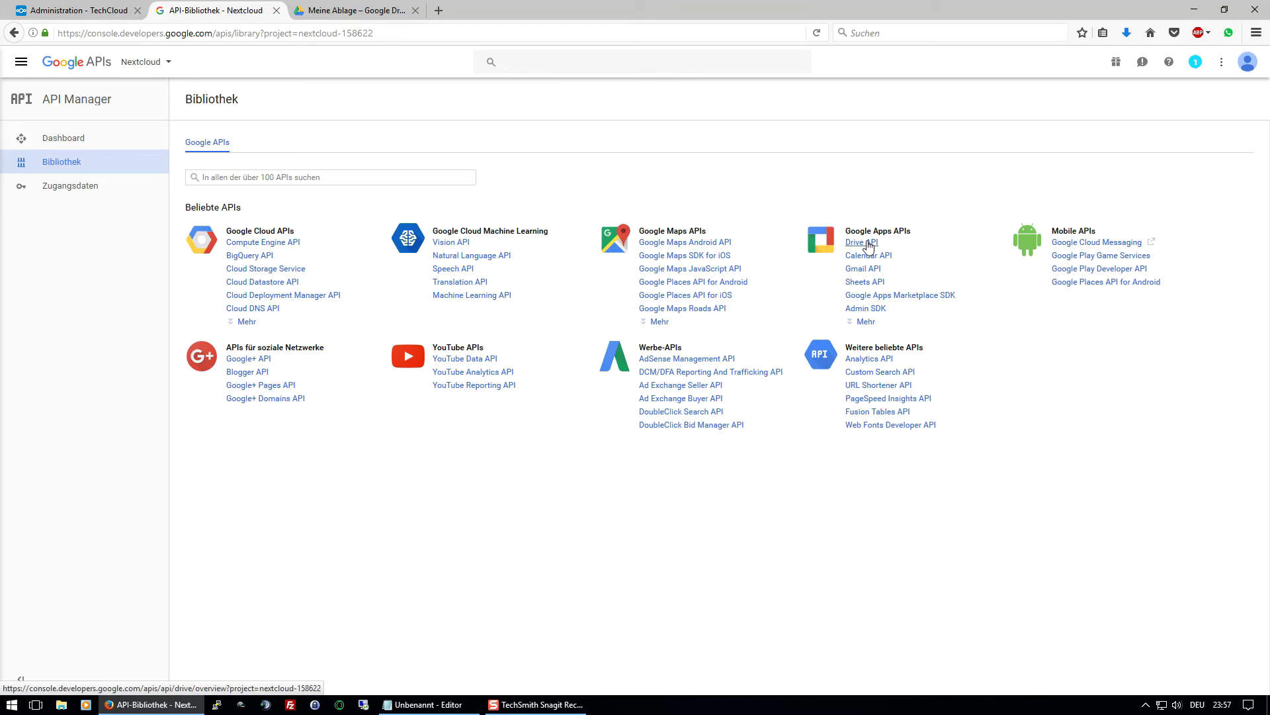
- Enable the Google Drive API for the Nextcloud project and go to Credentials
{"action": "left_click", "coordinate": [864, 242]}
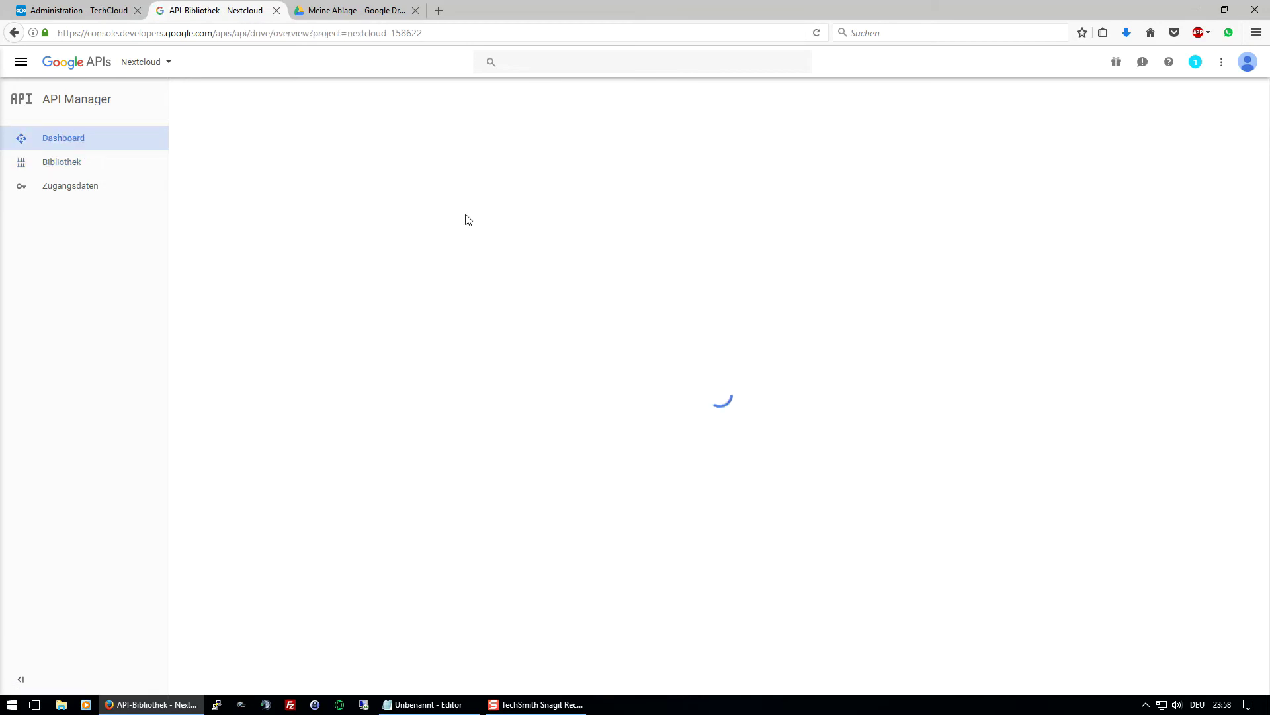
{"action": "left_click", "coordinate": [391, 100]}
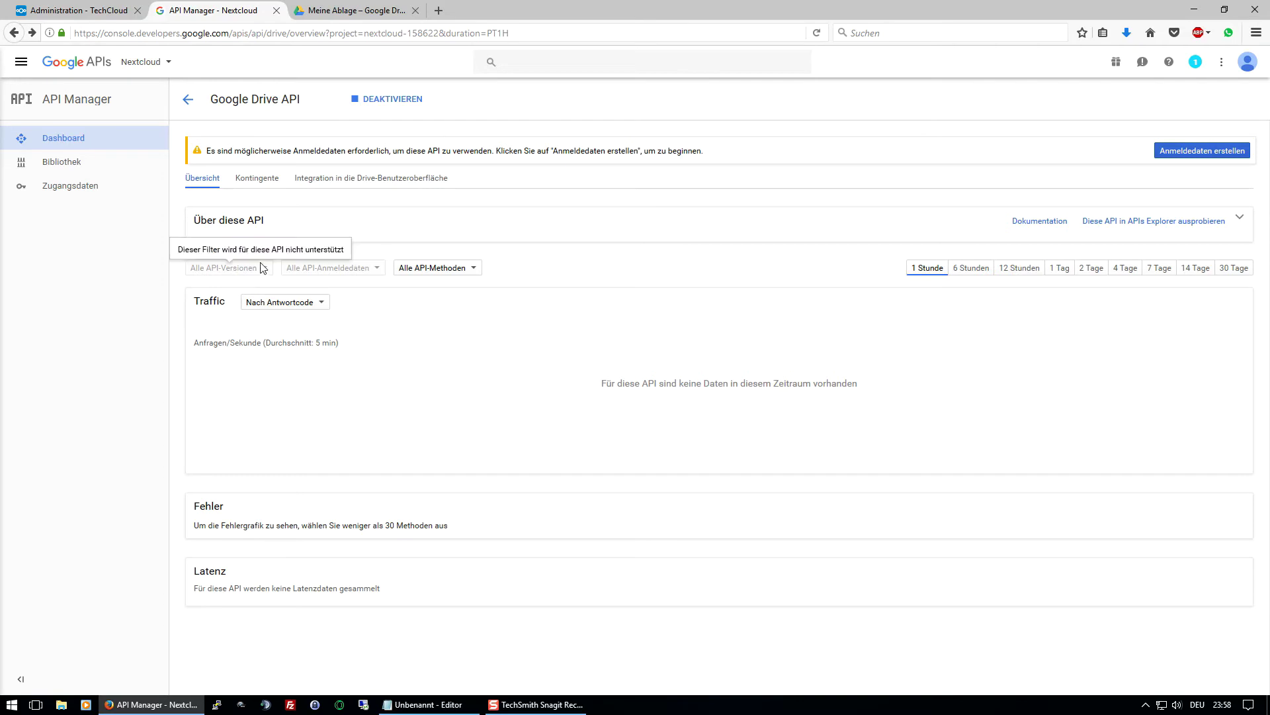
{"action": "left_click", "coordinate": [86, 194]}
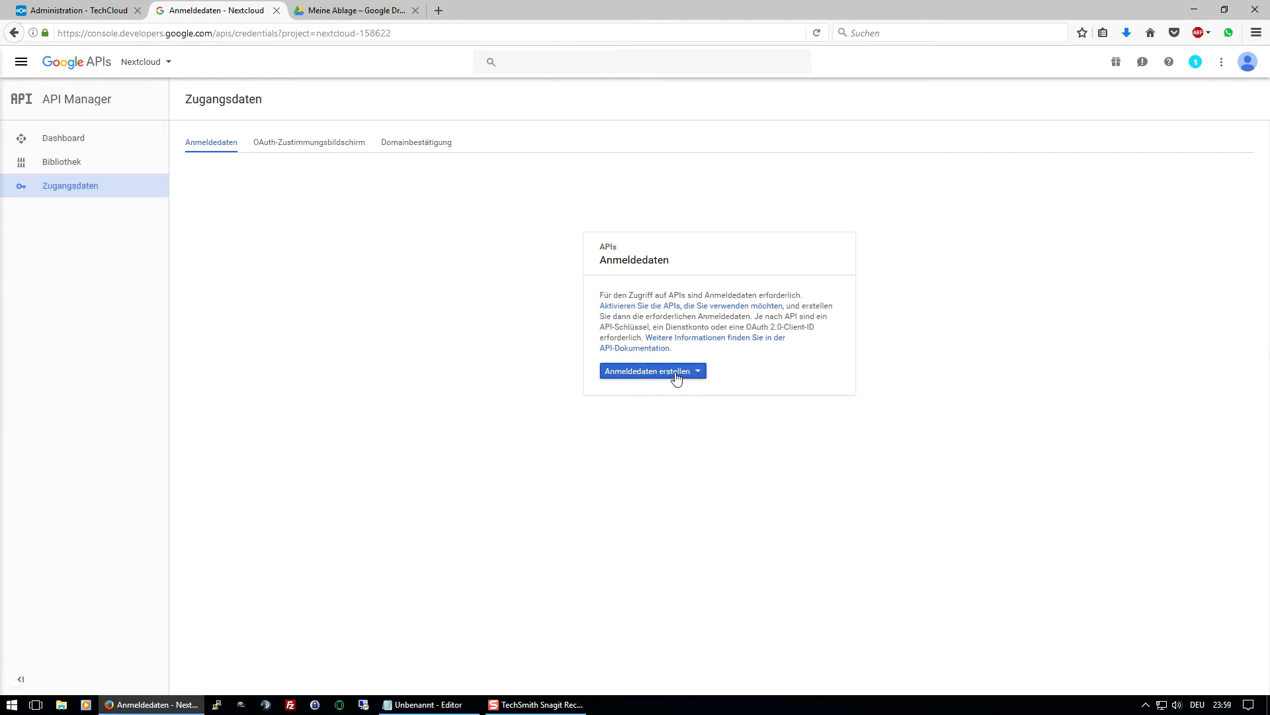
- Start an OAuth client ID and save the consent screen with product name Nextcloud
{"action": "left_click", "coordinate": [677, 372]}
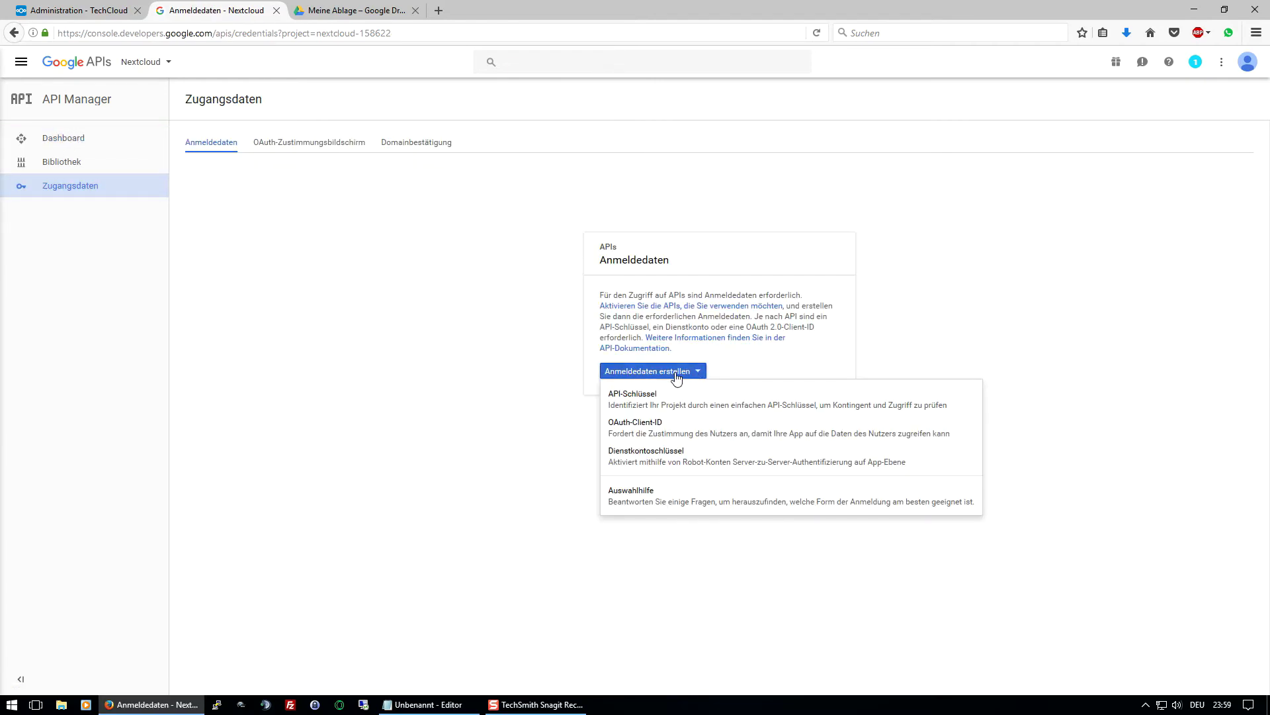
{"action": "left_click", "coordinate": [658, 431]}
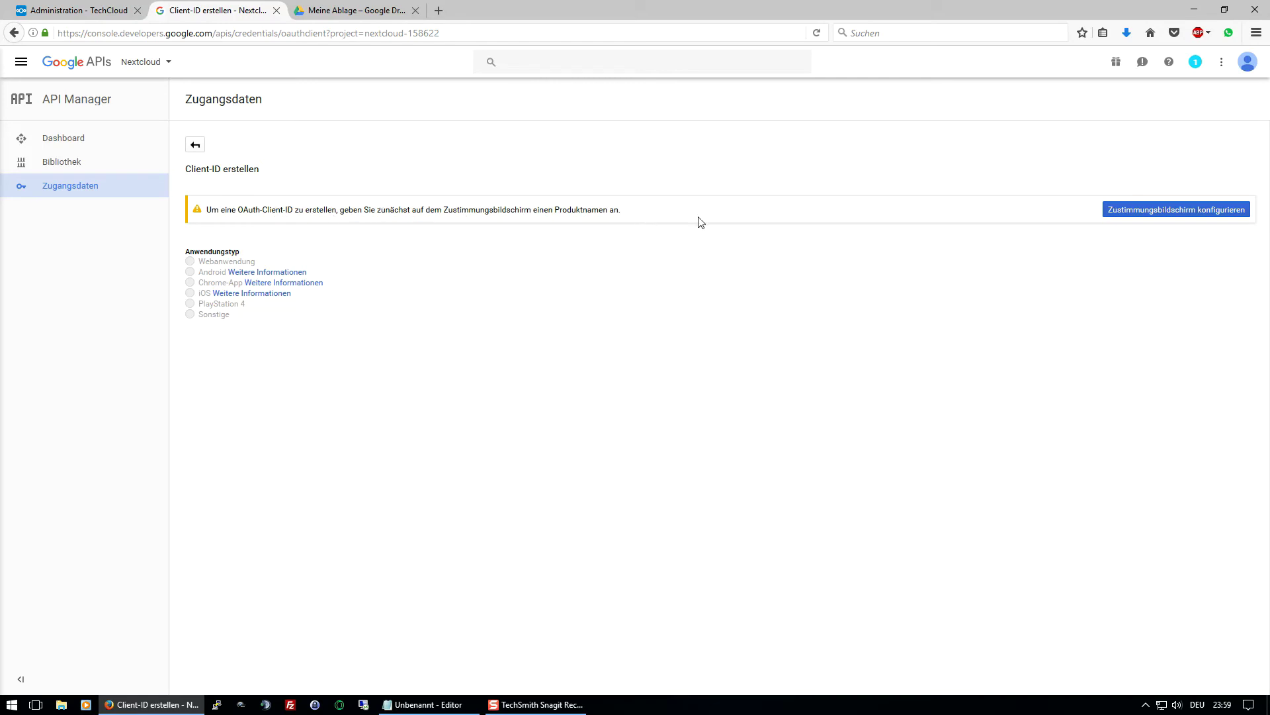
{"action": "left_click", "coordinate": [1140, 211]}
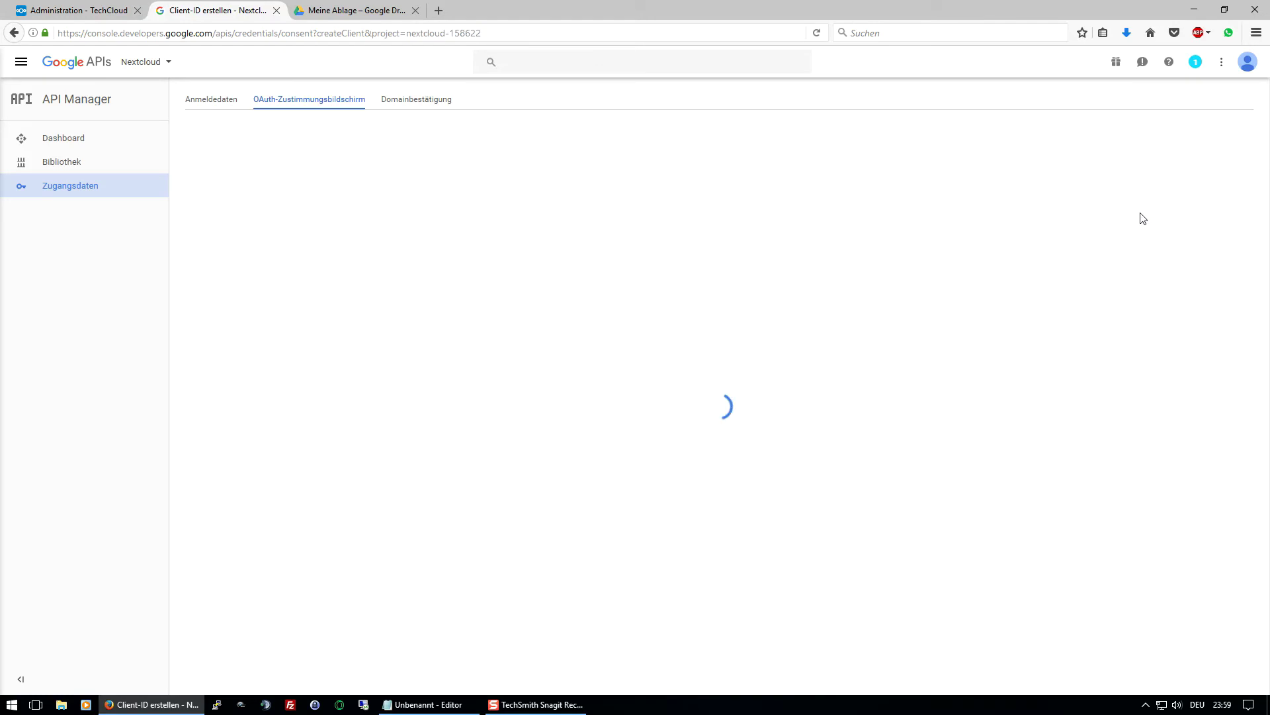
{"action": "left_click", "coordinate": [254, 227]}
{"action": "type", "text": "Nextcloud"}
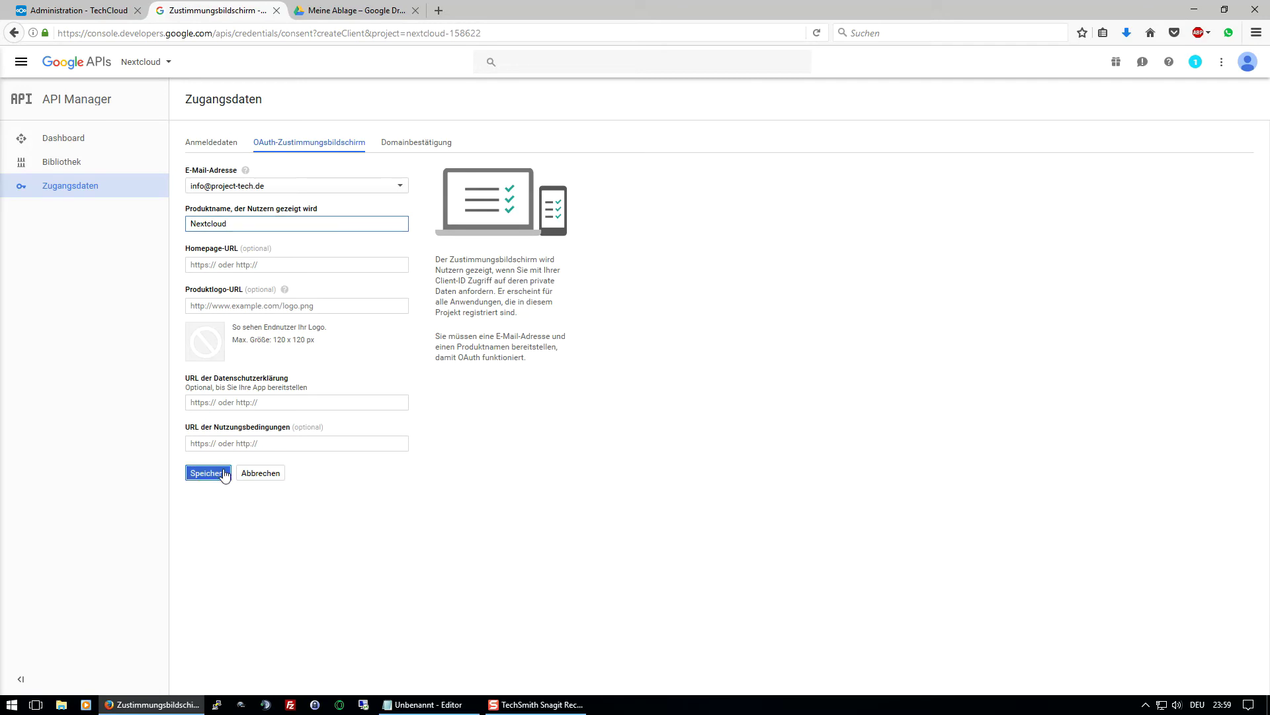
{"action": "left_click", "coordinate": [218, 474]}
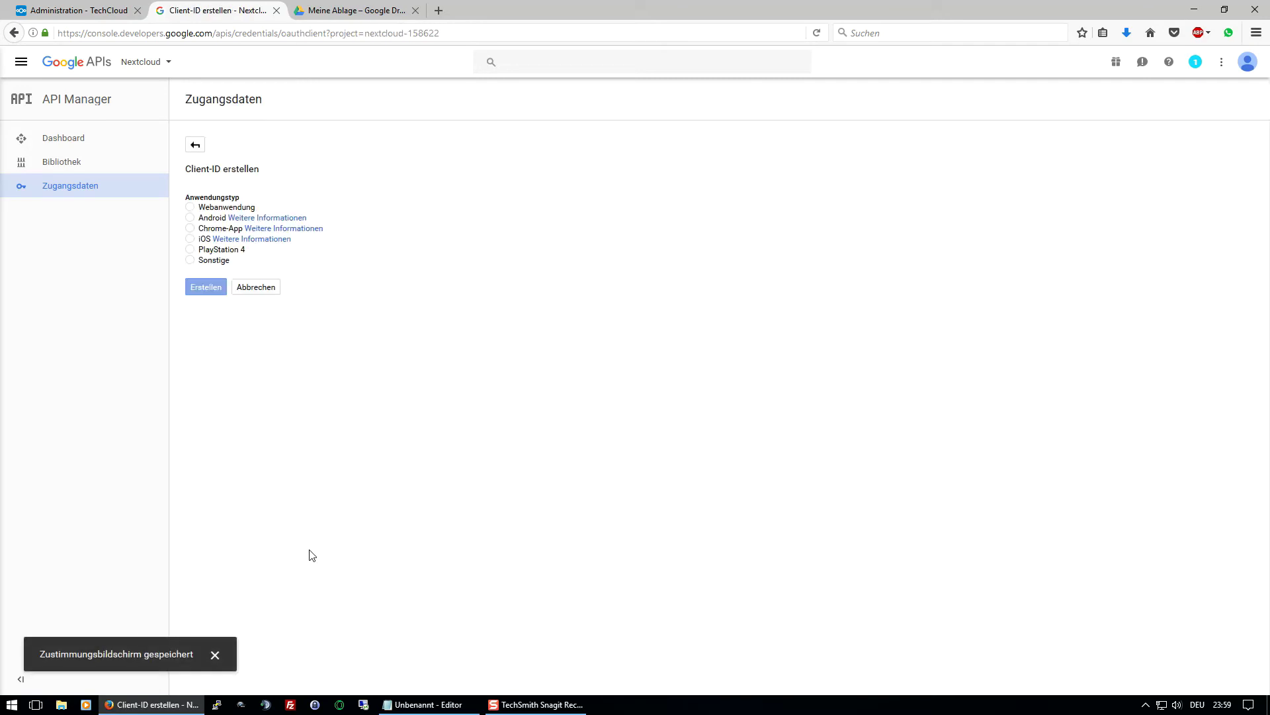
{"action": "left_click", "coordinate": [190, 208]}
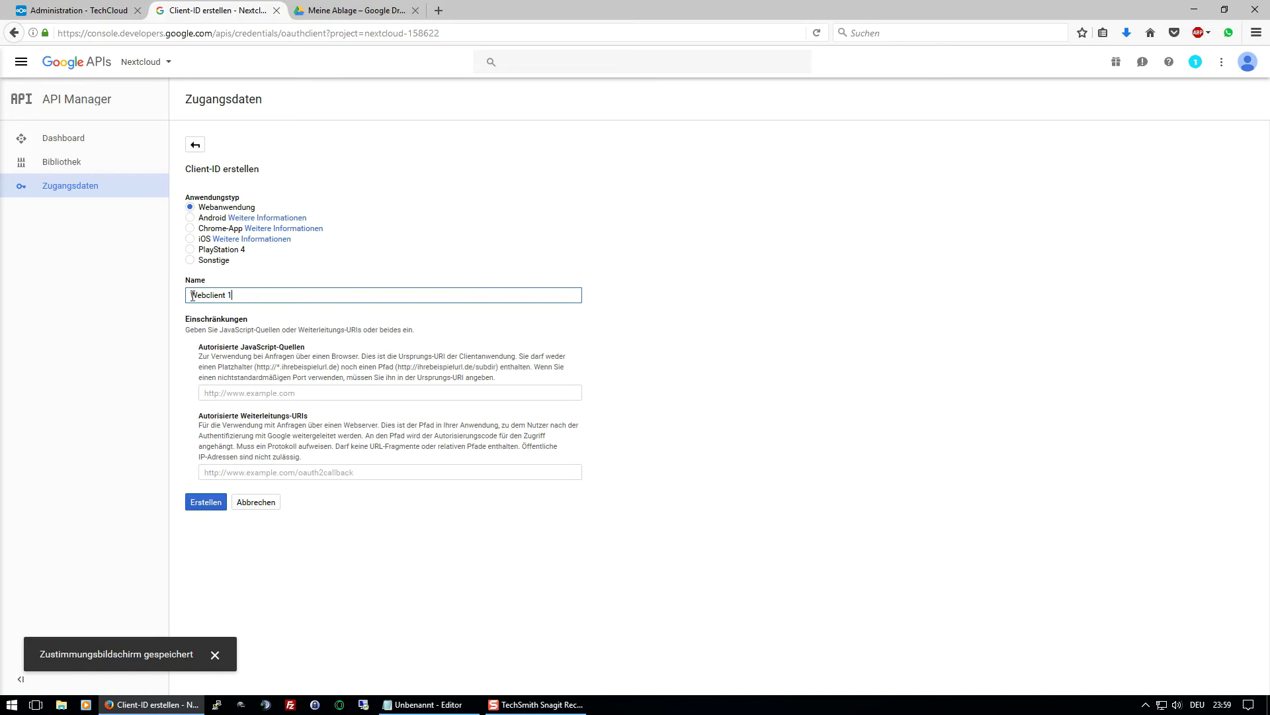
{"action": "left_click_drag", "start_coordinate": [242, 294], "coordinate": [141, 308]}
{"action": "type", "text": "Egal"}
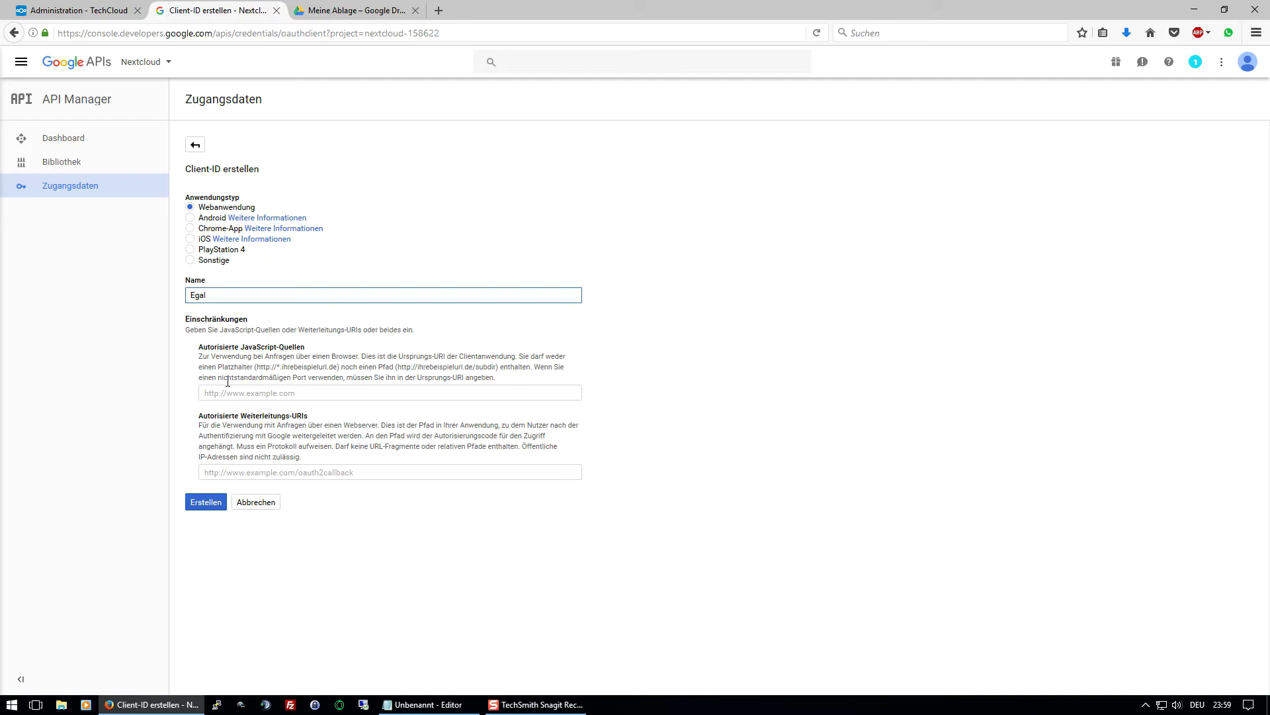
{"action": "left_click", "coordinate": [311, 395]}
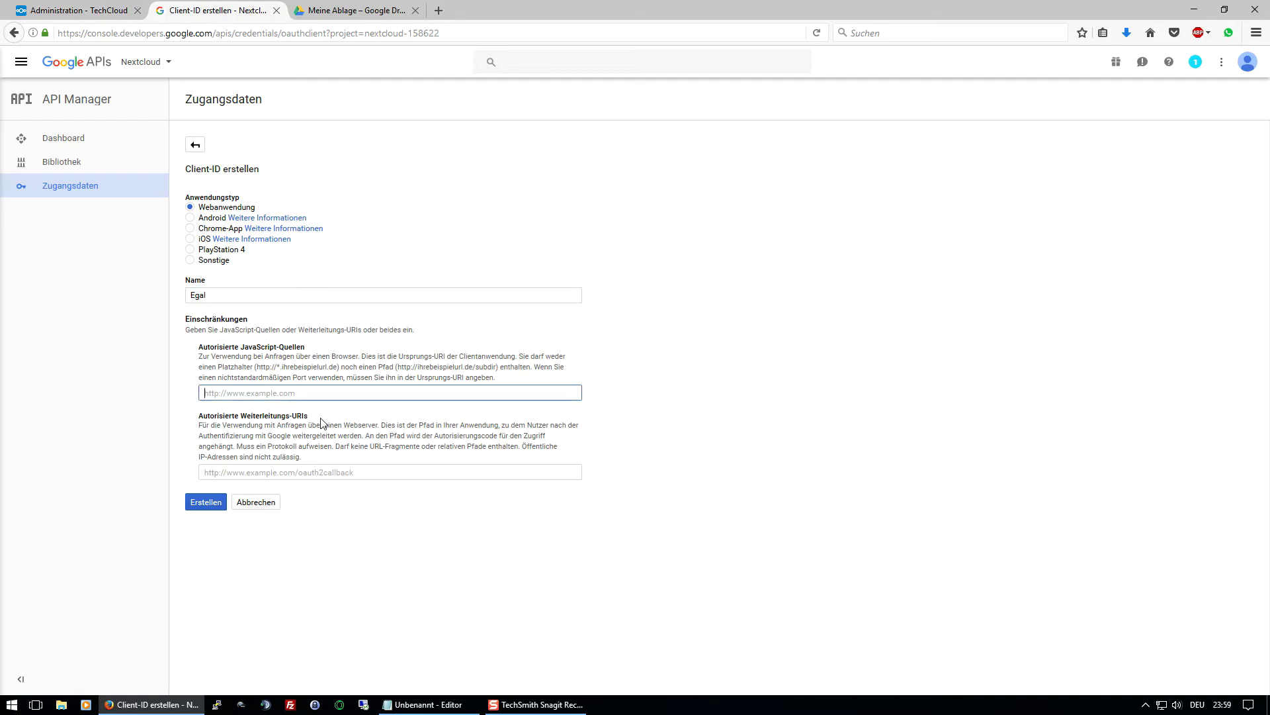
{"action": "type", "text": "https://pt-cloud.de"}
{"action": "key", "text": "Return"}
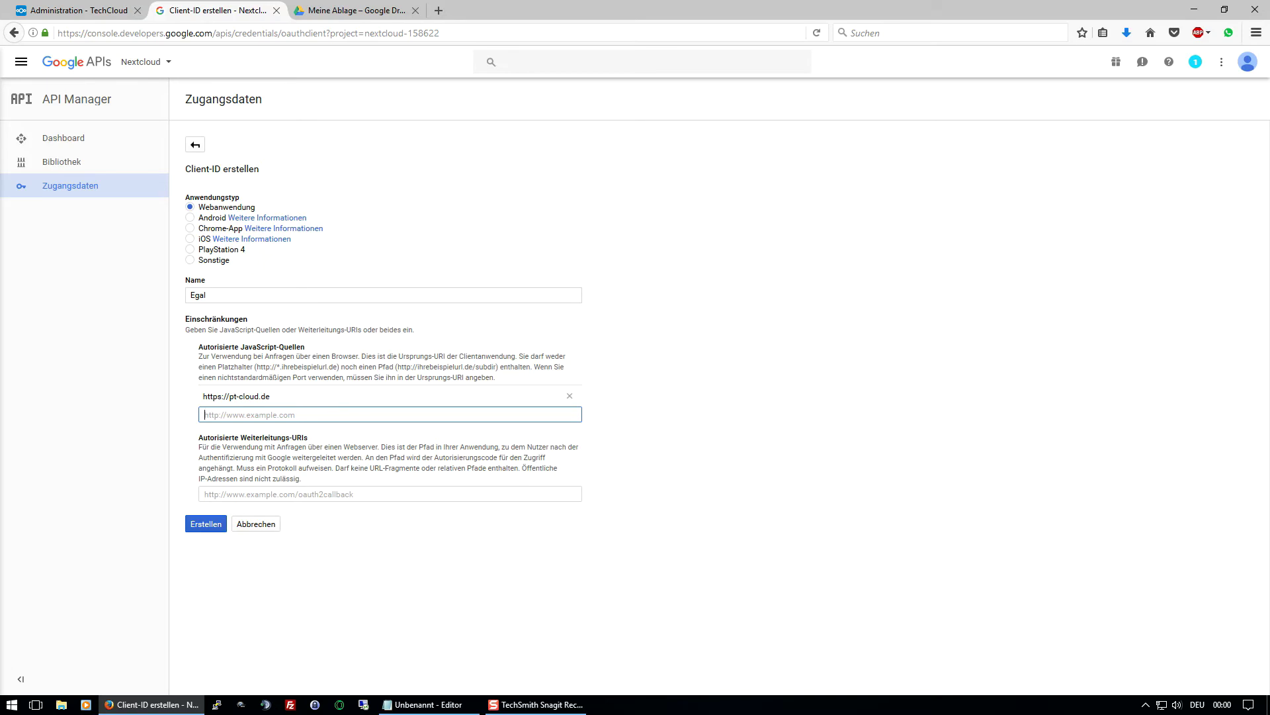
- Copy the first pt-cloud.de settings URL from the notes into the redirect URIs
{"action": "key", "text": "alt+Tab"}
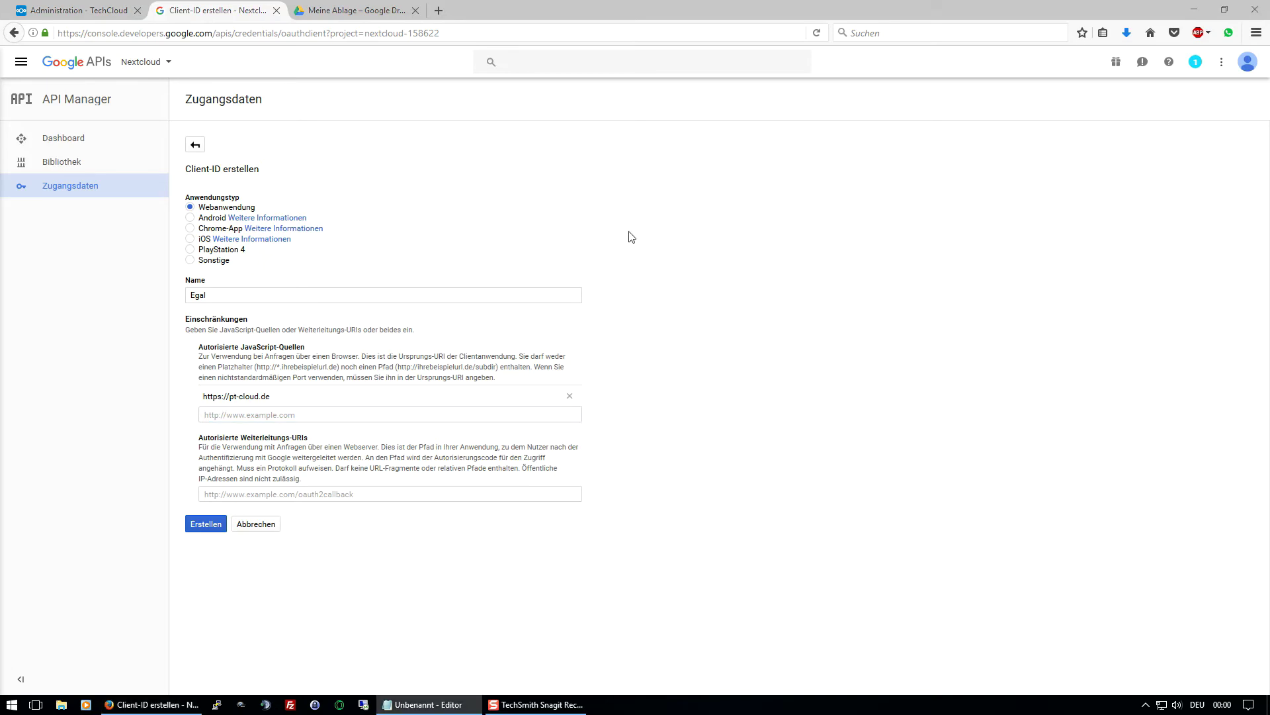
{"action": "left_click_drag", "start_coordinate": [637, 268], "coordinate": [890, 94]}
{"action": "left_click_drag", "start_coordinate": [591, 120], "coordinate": [454, 120]}
{"action": "left_click_drag", "start_coordinate": [592, 142], "coordinate": [453, 148]}
{"action": "left_click_drag", "start_coordinate": [588, 174], "coordinate": [414, 174]}
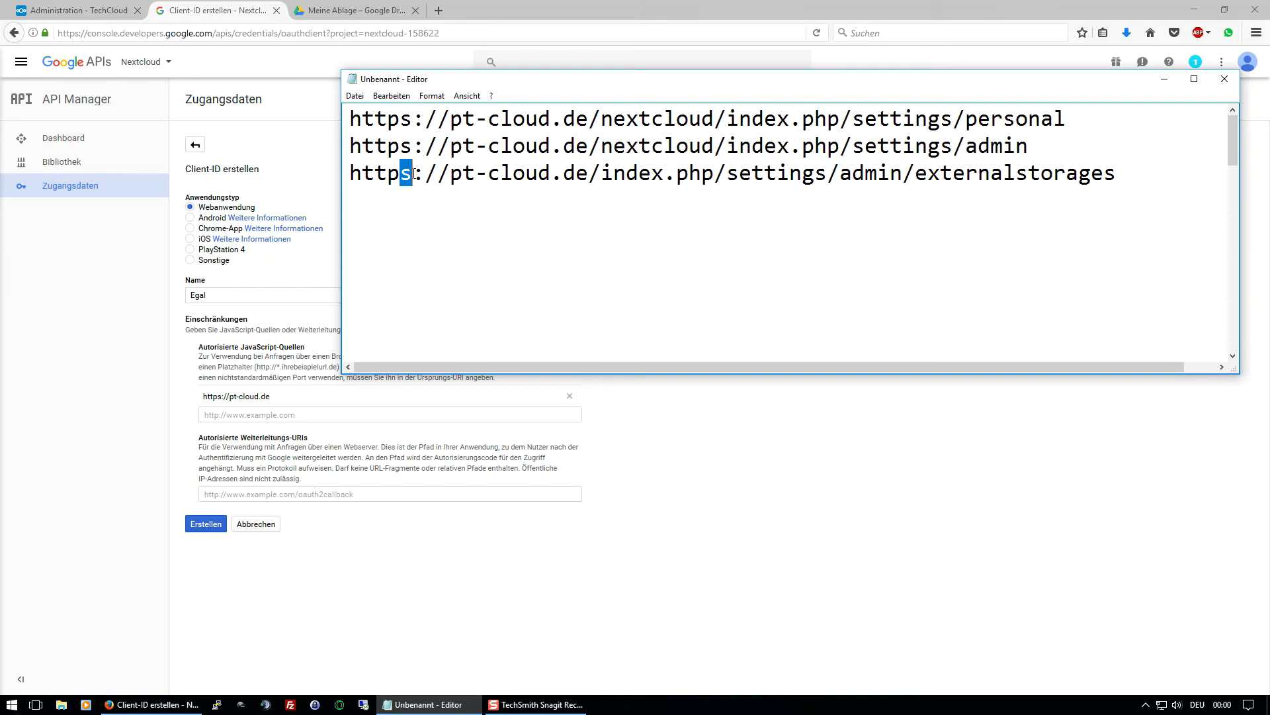
{"action": "left_click_drag", "start_coordinate": [1067, 119], "coordinate": [349, 119]}
{"action": "key", "text": "ctrl+c"}
{"action": "left_click", "coordinate": [272, 494]}
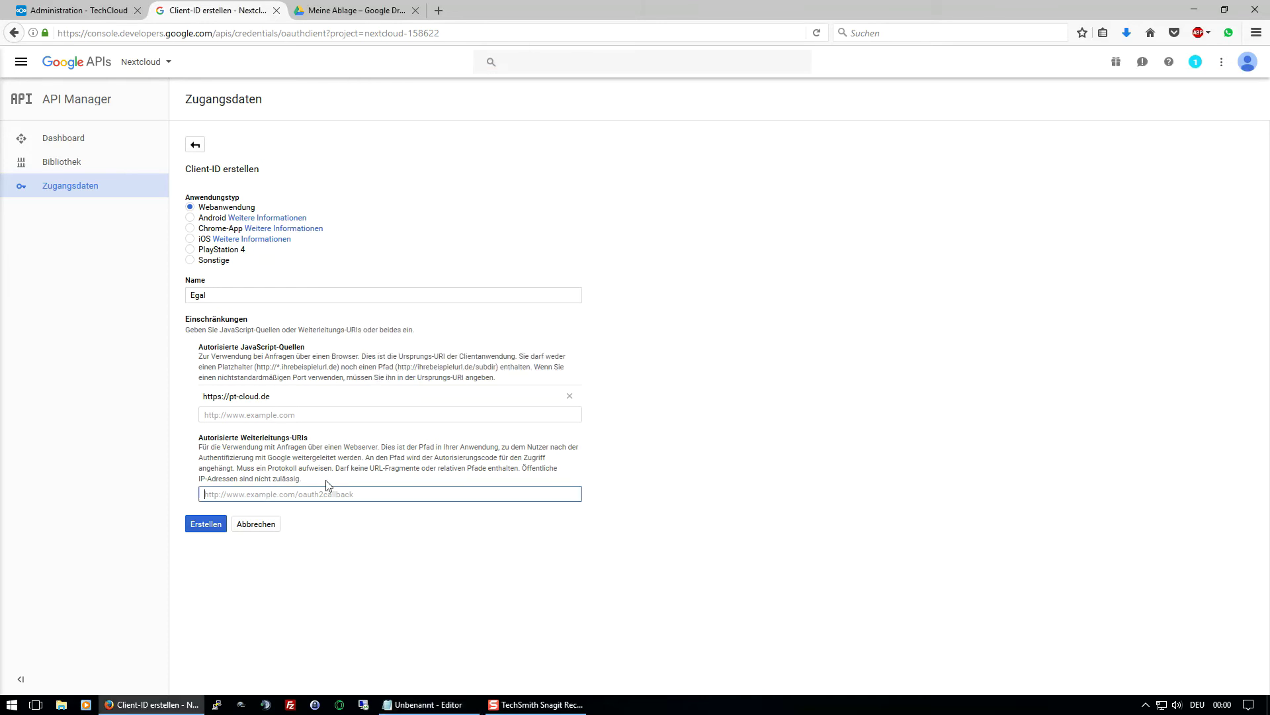
{"action": "key", "text": "ctrl+v"}
{"action": "key", "text": "alt+Tab"}
- Add the second and third settings URLs, including the external storages page, as redirect URIs
{"action": "left_click_drag", "start_coordinate": [1029, 146], "coordinate": [510, 283]}
{"action": "key", "text": "ctrl+c"}
{"action": "key", "text": "alt+Tab"}
{"action": "left_click", "coordinate": [264, 516]}
{"action": "key", "text": "ctrl+v"}
{"action": "key", "text": "alt+Tab"}
{"action": "key", "text": "ctrl+c"}
{"action": "key", "text": "alt+Tab"}
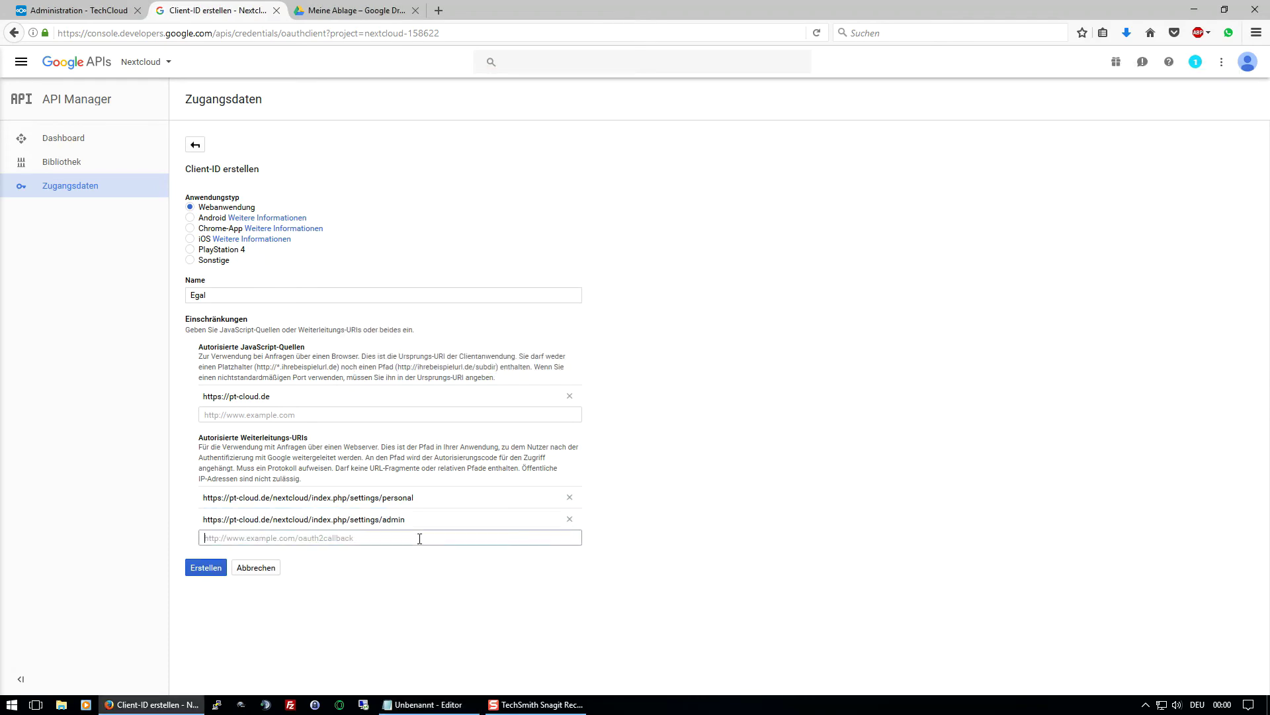
{"action": "left_click", "coordinate": [416, 538]}
{"action": "key", "text": "ctrl+v"}
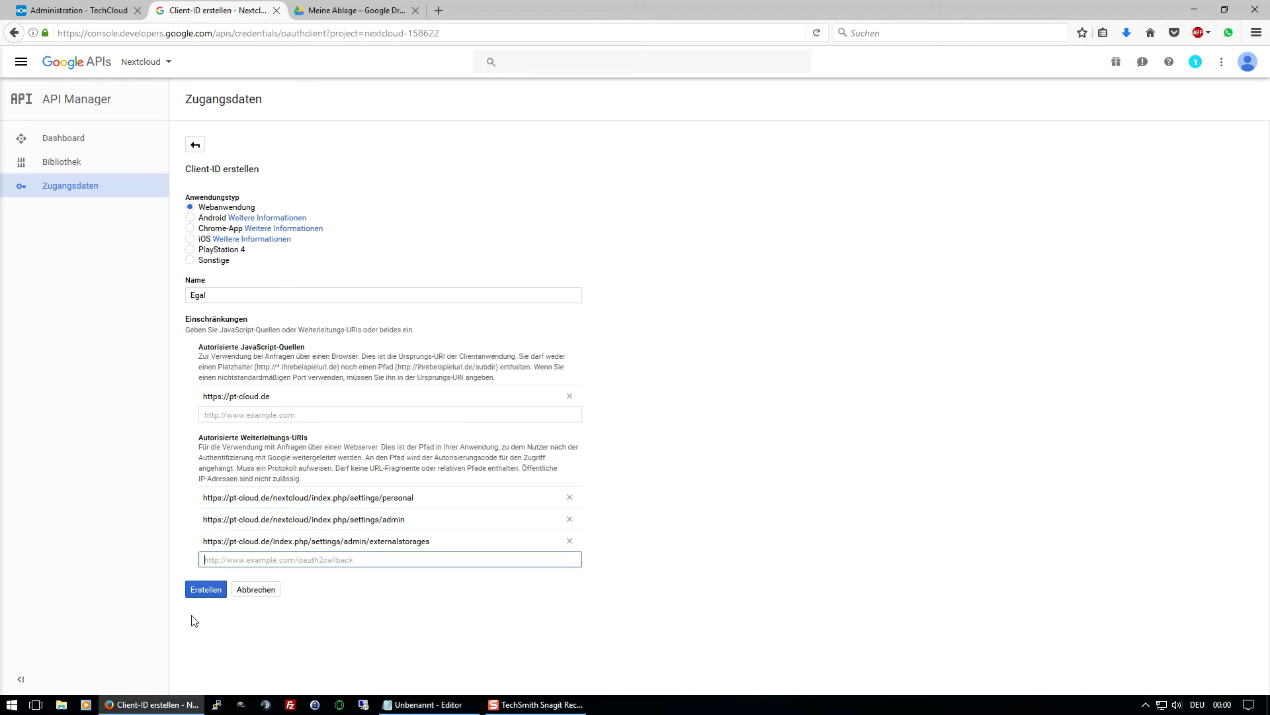
- Create the OAuth web client and paste its client ID into the notes
{"action": "left_click", "coordinate": [212, 595]}
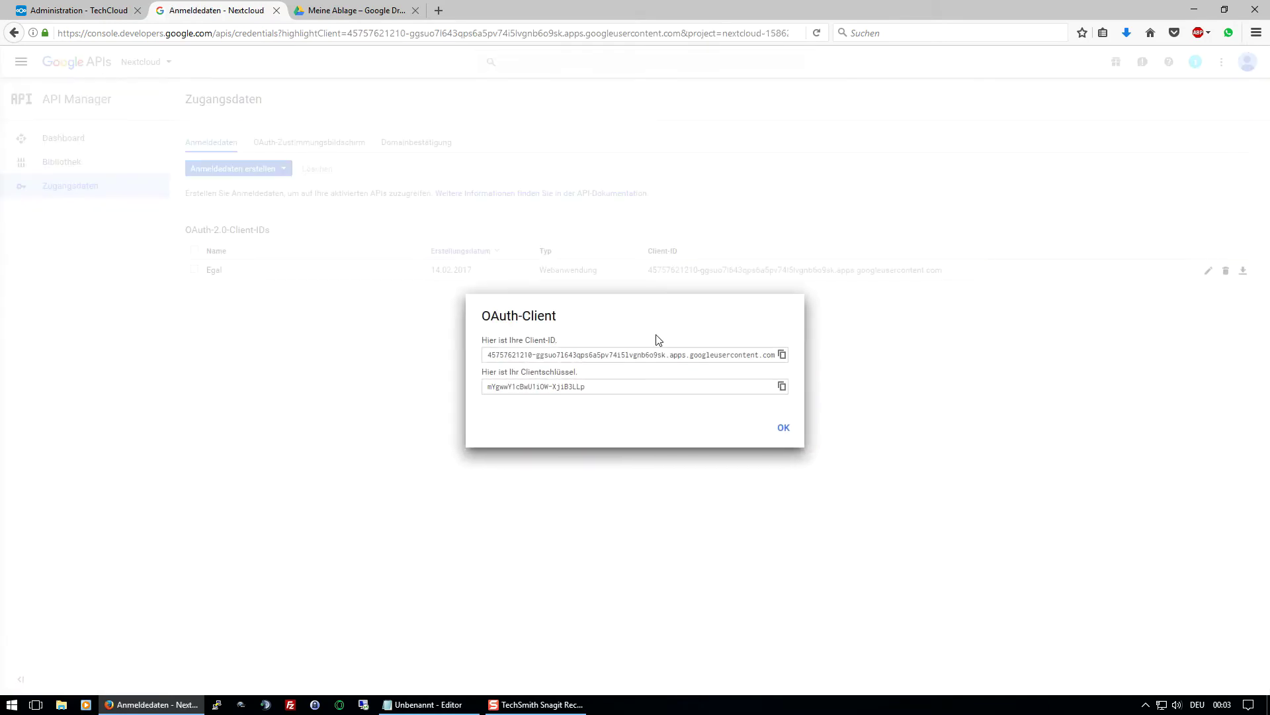
{"action": "left_click", "coordinate": [501, 357]}
{"action": "left_click", "coordinate": [473, 359]}
{"action": "left_click", "coordinate": [646, 357]}
{"action": "left_click", "coordinate": [702, 358]}
{"action": "left_click", "coordinate": [629, 358]}
{"action": "left_click", "coordinate": [514, 358]}
{"action": "right_click", "coordinate": [515, 356]}
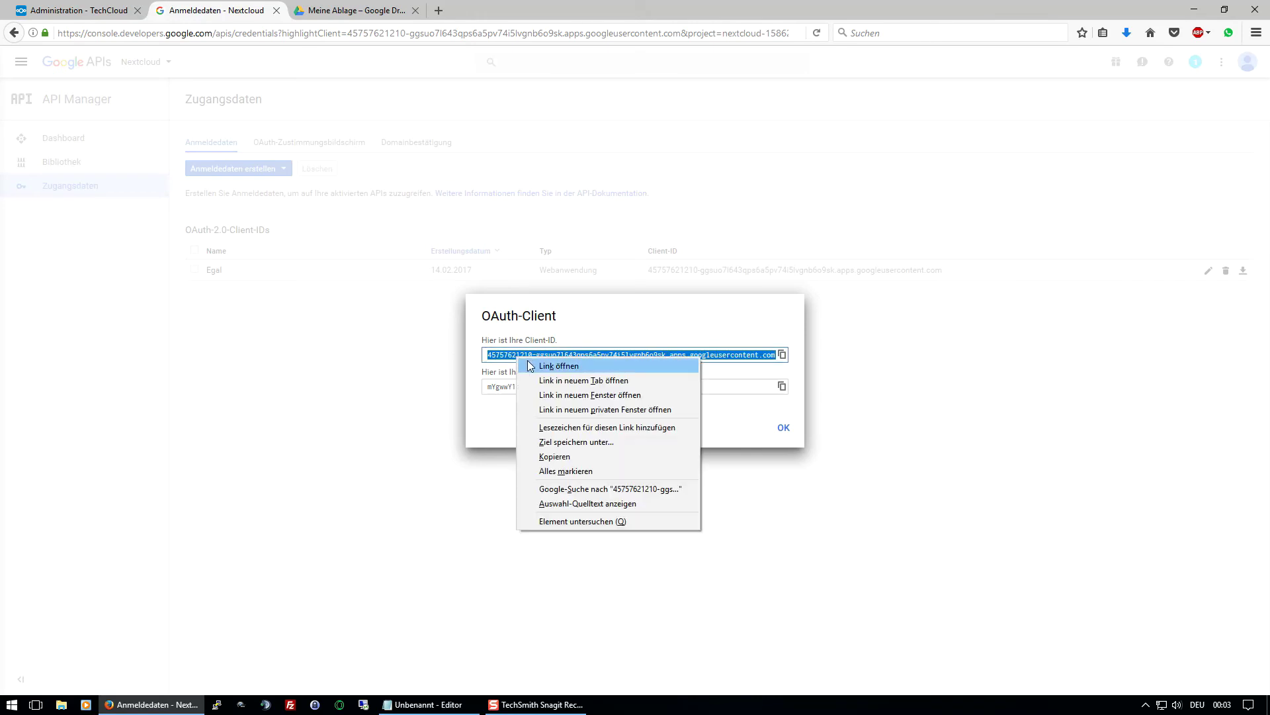
{"action": "left_click", "coordinate": [783, 355]}
{"action": "left_click", "coordinate": [782, 355]}
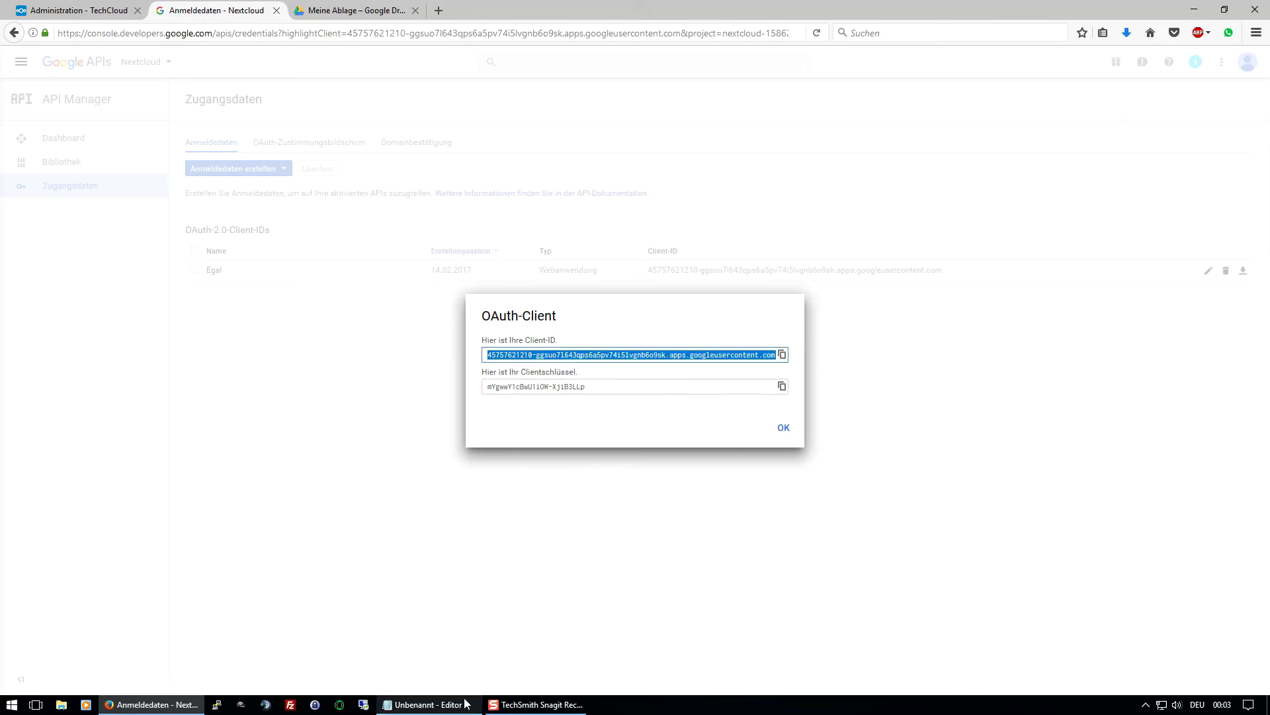
{"action": "left_click", "coordinate": [428, 704]}
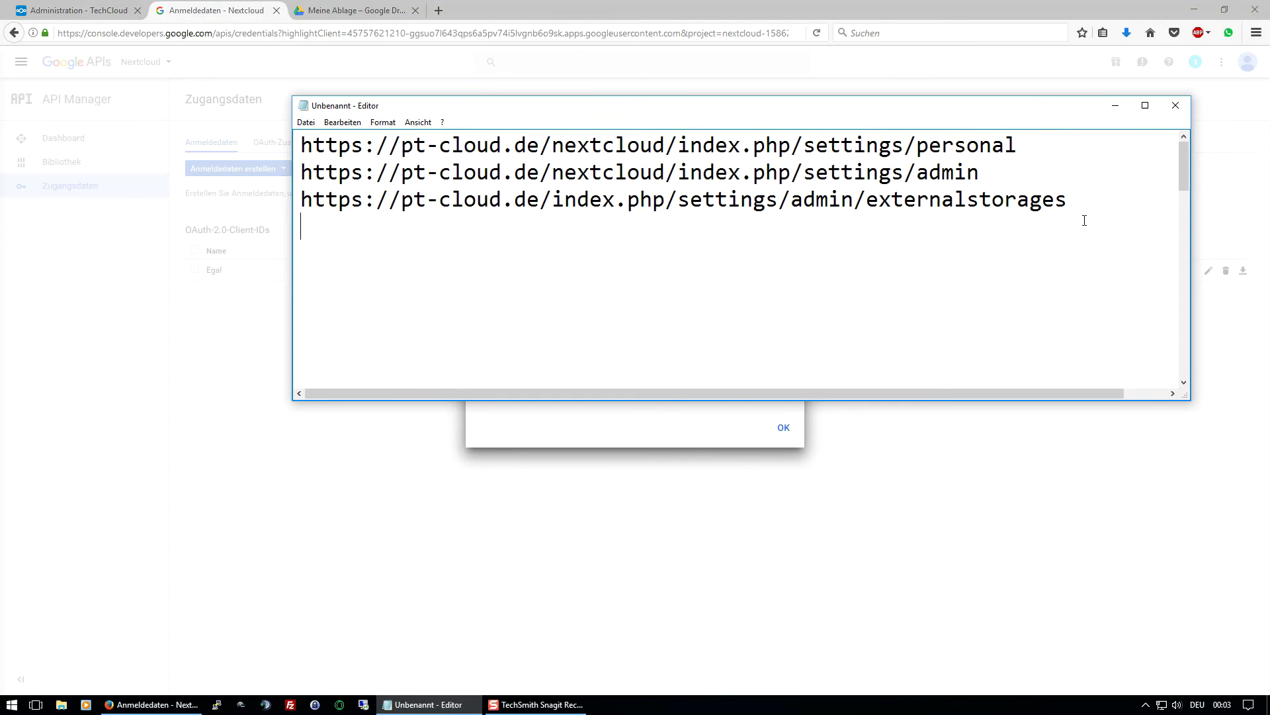
{"action": "key", "text": "ctrl+v"}
{"action": "key", "text": "alt+Tab"}
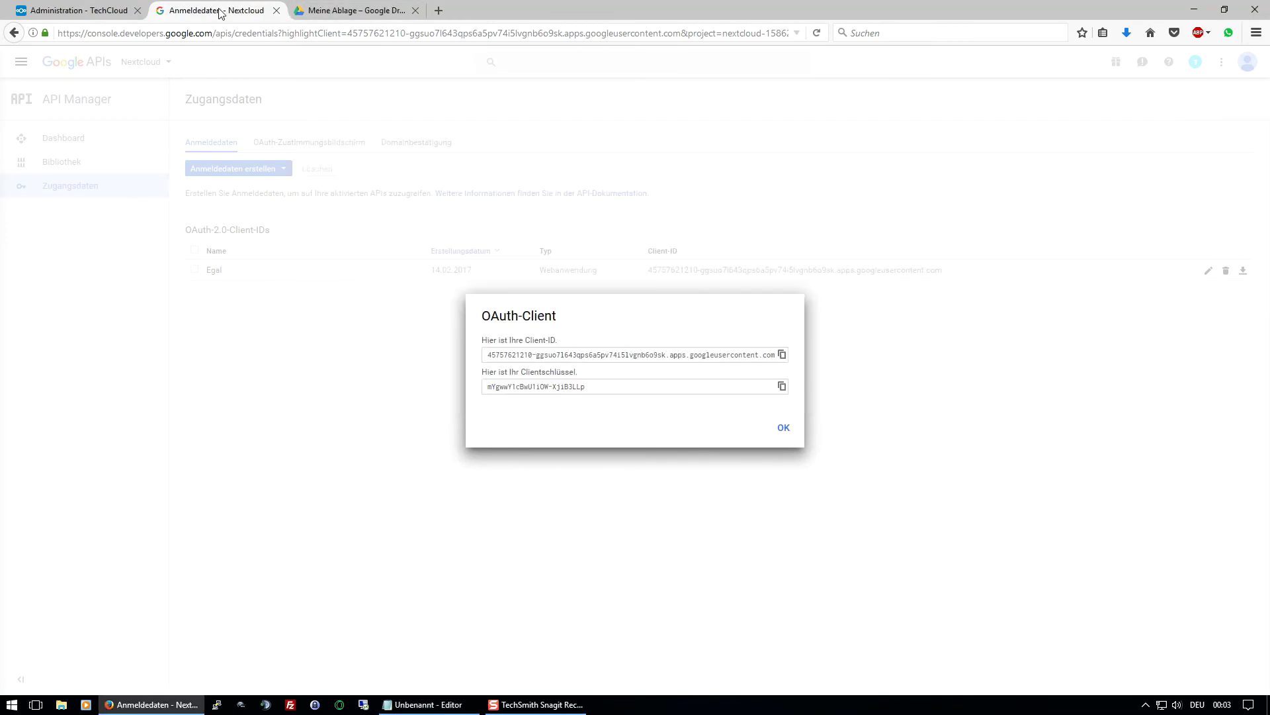
- Paste the client secret into the notes on its own line
{"action": "left_click", "coordinate": [782, 387]}
{"action": "left_click", "coordinate": [429, 704]}
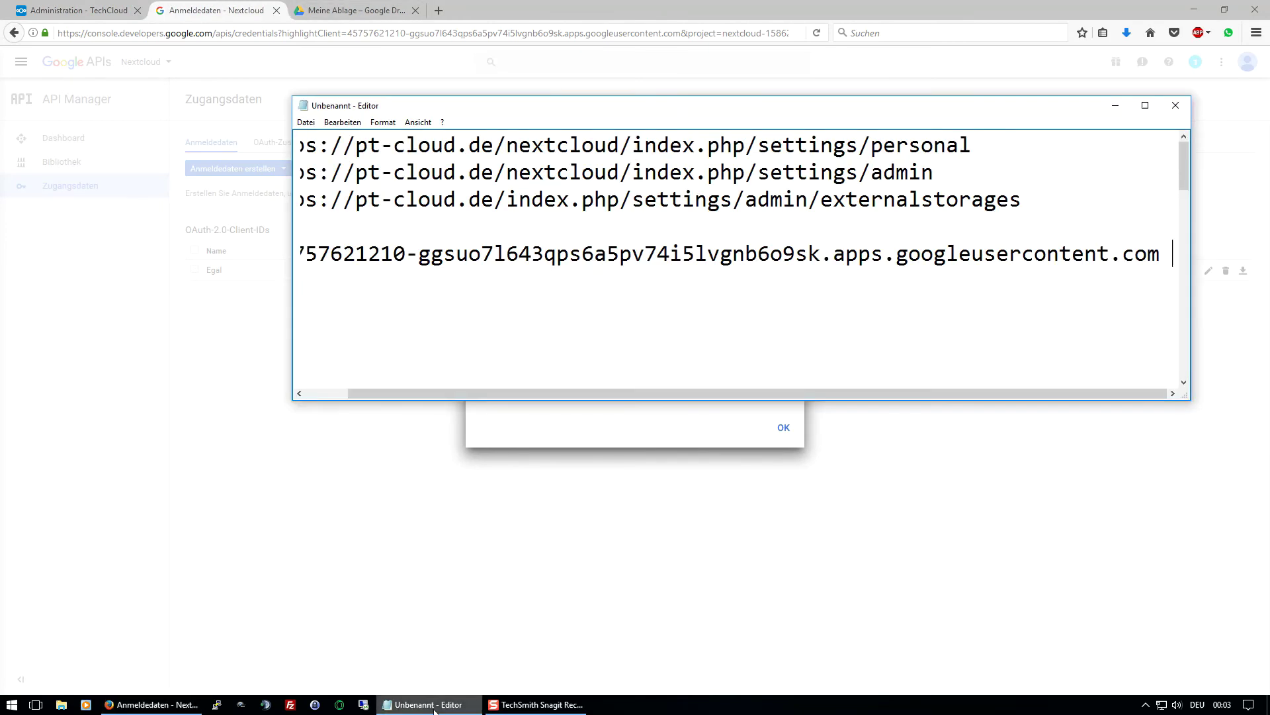
{"action": "left_click", "coordinate": [385, 301]}
{"action": "key", "text": "ctrl+v"}
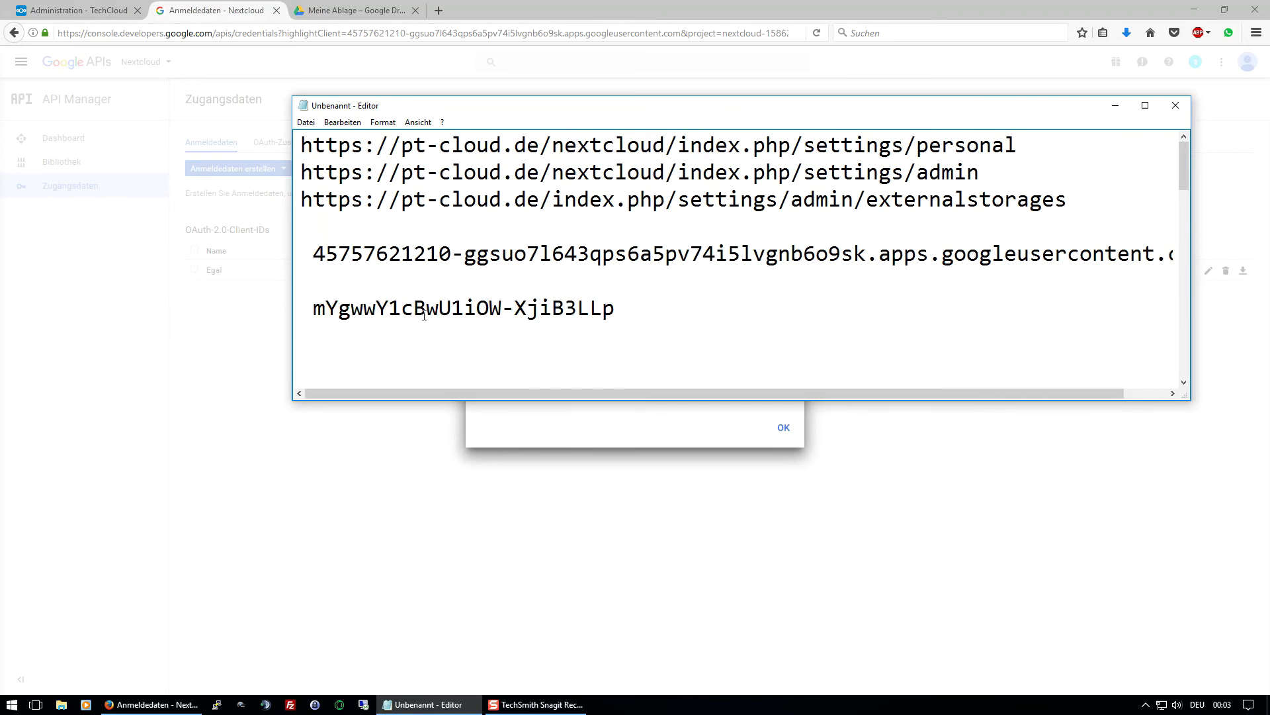
{"action": "key", "text": "BackSpace"}
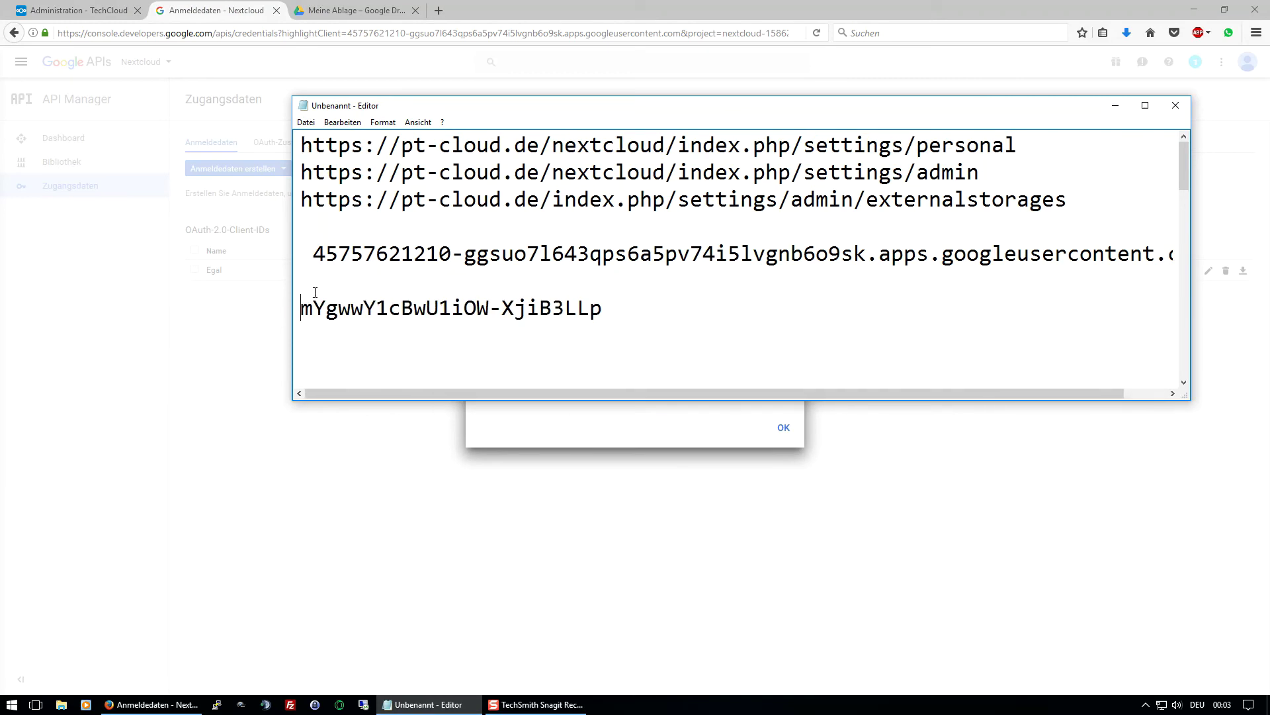
{"action": "key", "text": "BackSpace"}
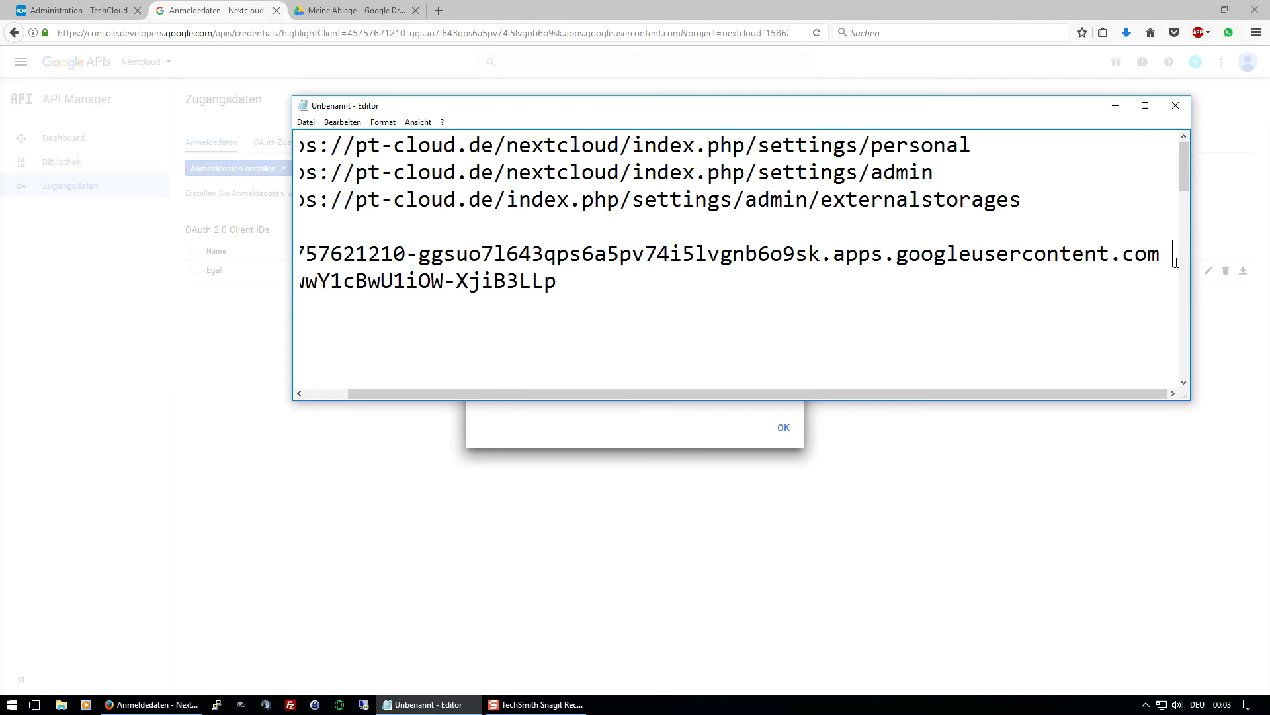
- Remove the leading space before the client ID and select its line in the notes
{"action": "left_click_drag", "start_coordinate": [788, 393], "coordinate": [737, 391]}
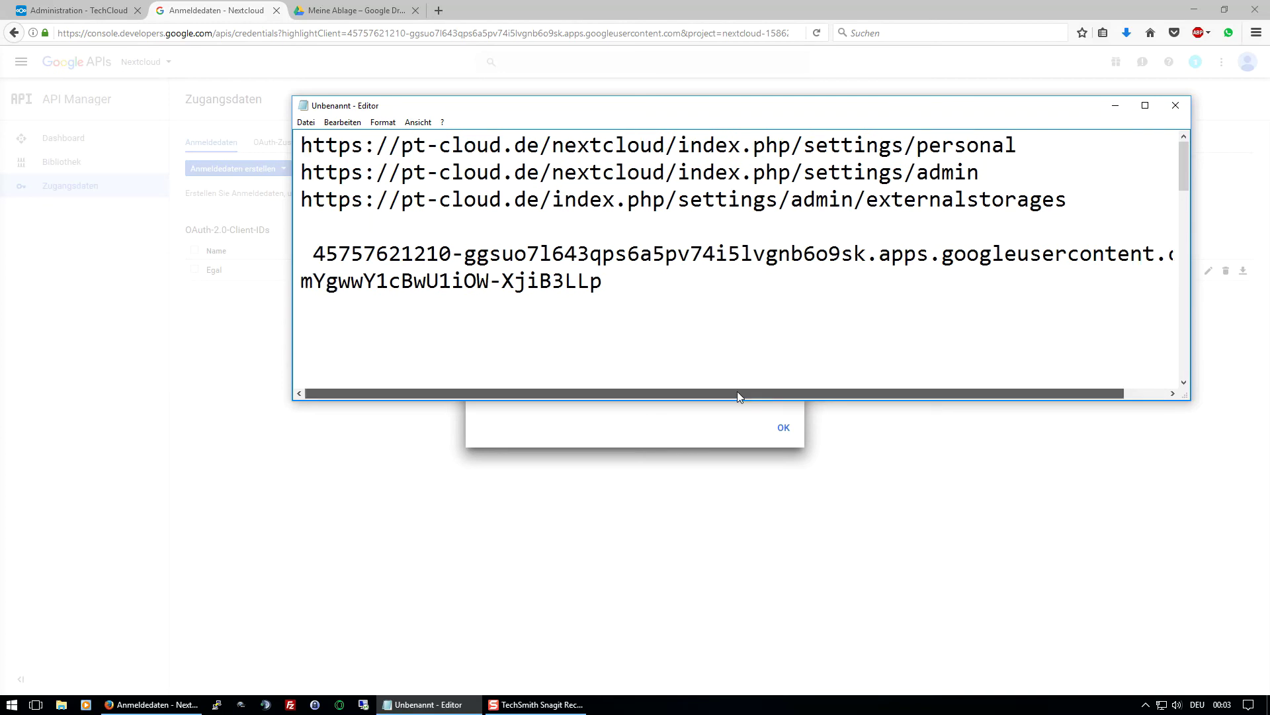
{"action": "left_click", "coordinate": [311, 256]}
{"action": "key", "text": "BackSpace"}
{"action": "left_click_drag", "start_coordinate": [301, 254], "coordinate": [1252, 253]}
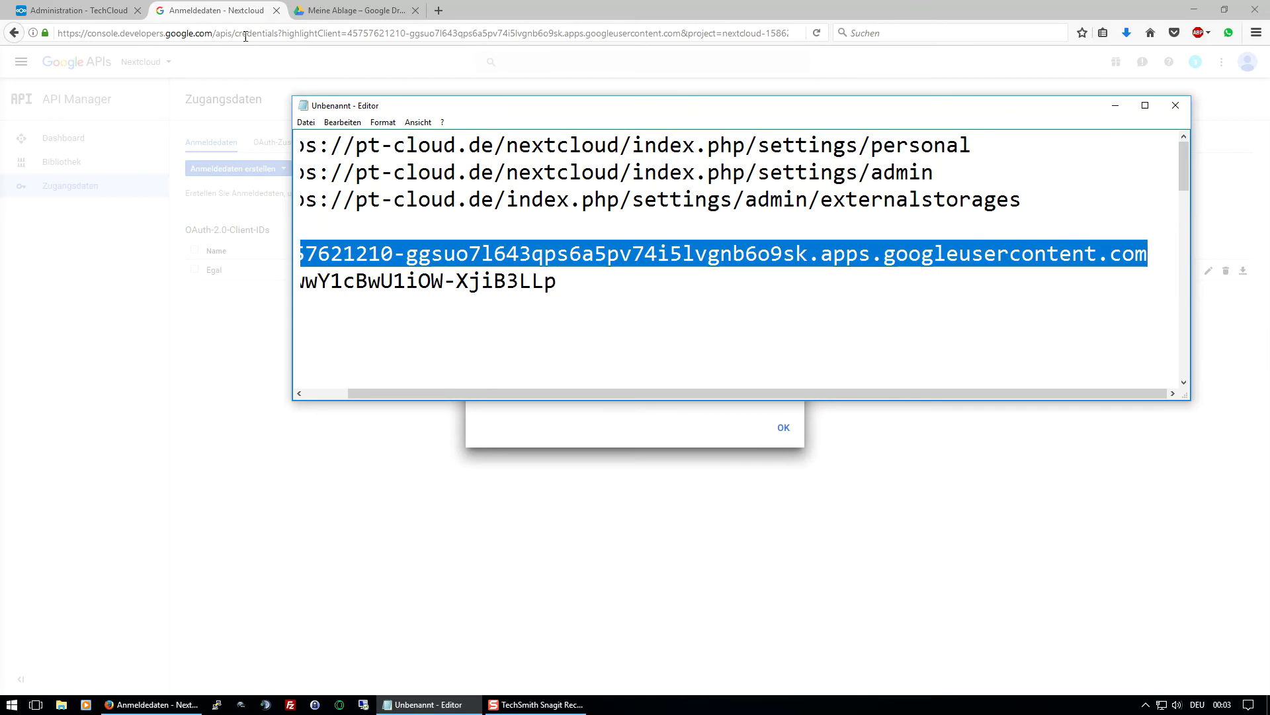
{"action": "left_click", "coordinate": [90, 8]}
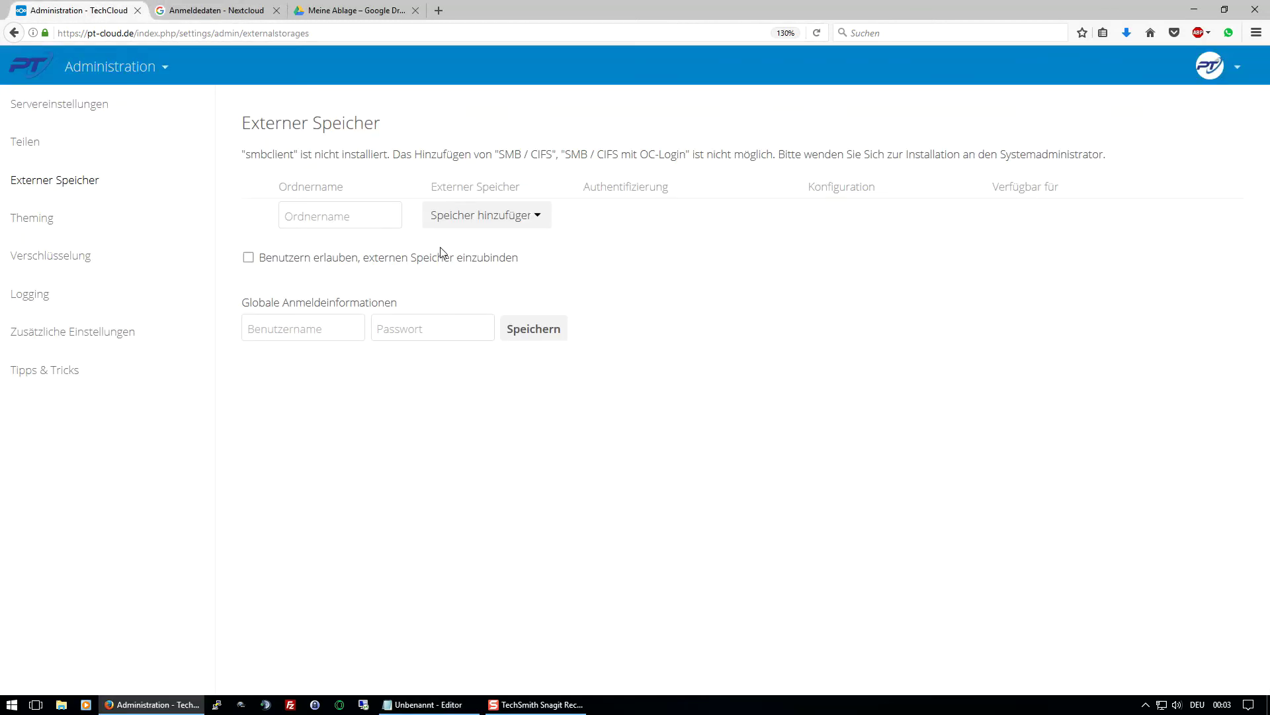
- Add a Google Drive external storage and rename its folder to Google
{"action": "left_click", "coordinate": [479, 222]}
{"action": "left_click", "coordinate": [474, 285]}
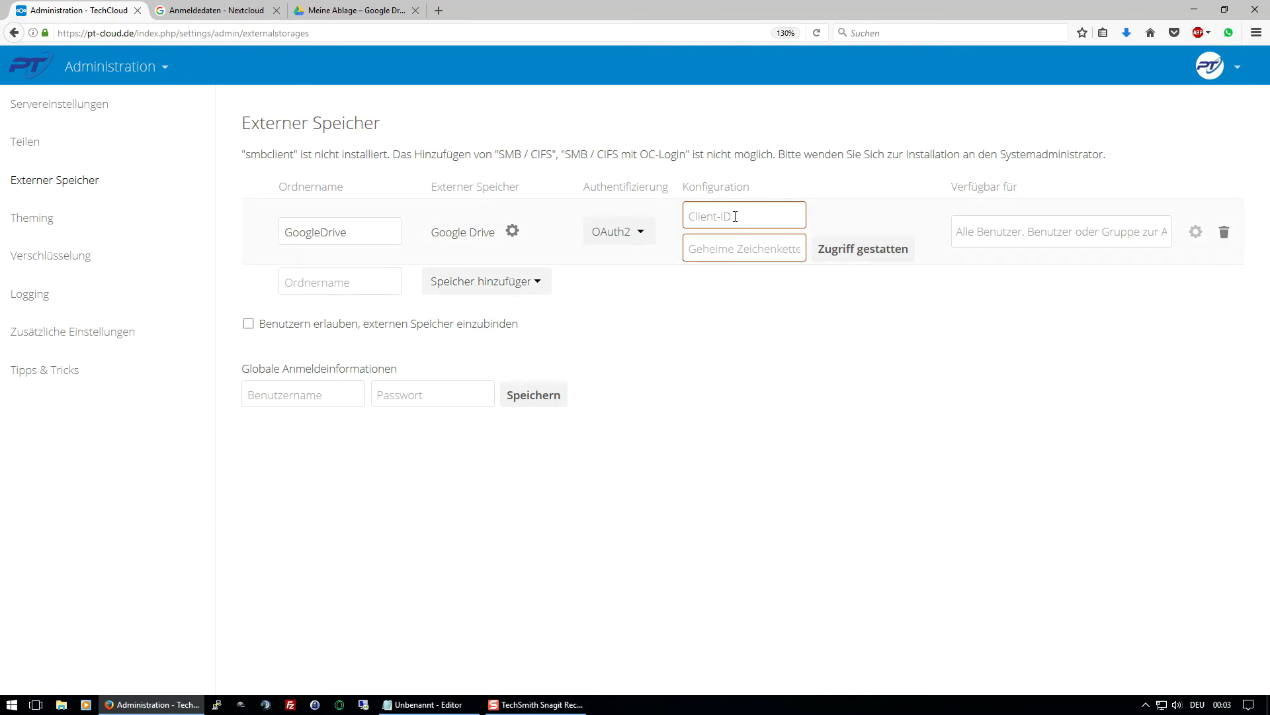
{"action": "left_click_drag", "start_coordinate": [390, 231], "coordinate": [200, 234]}
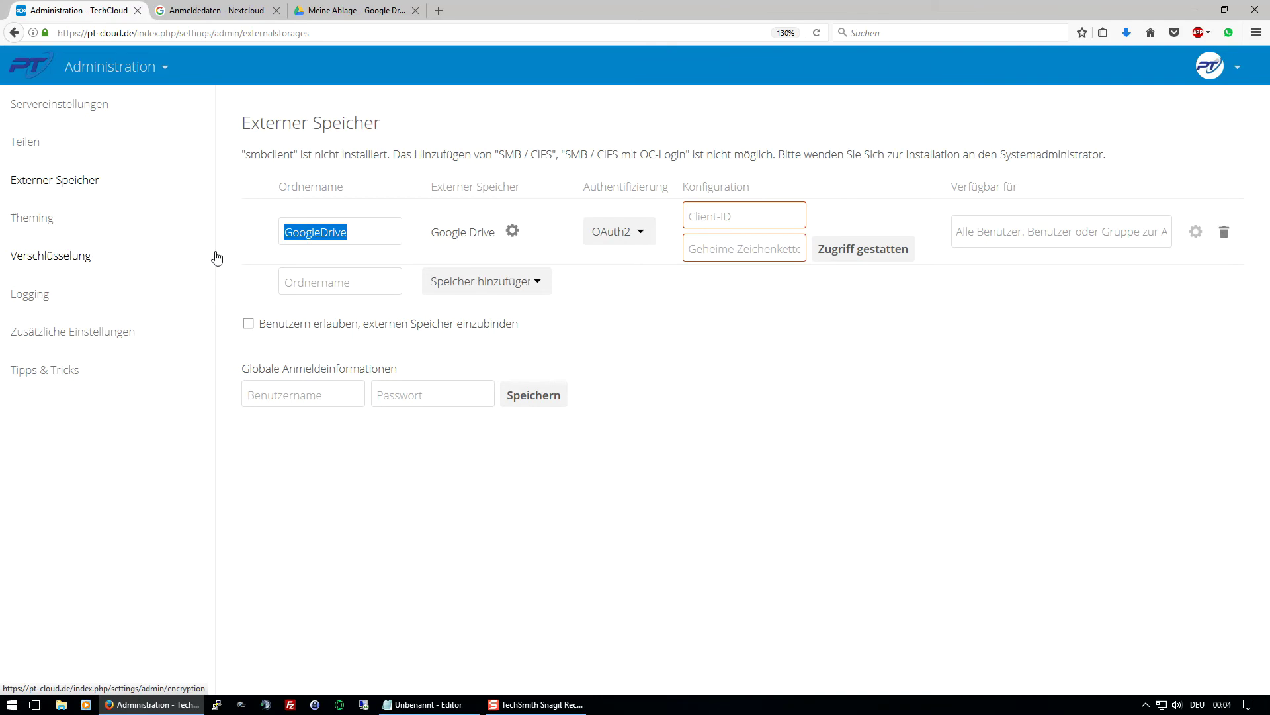
{"action": "type", "text": "Go"}
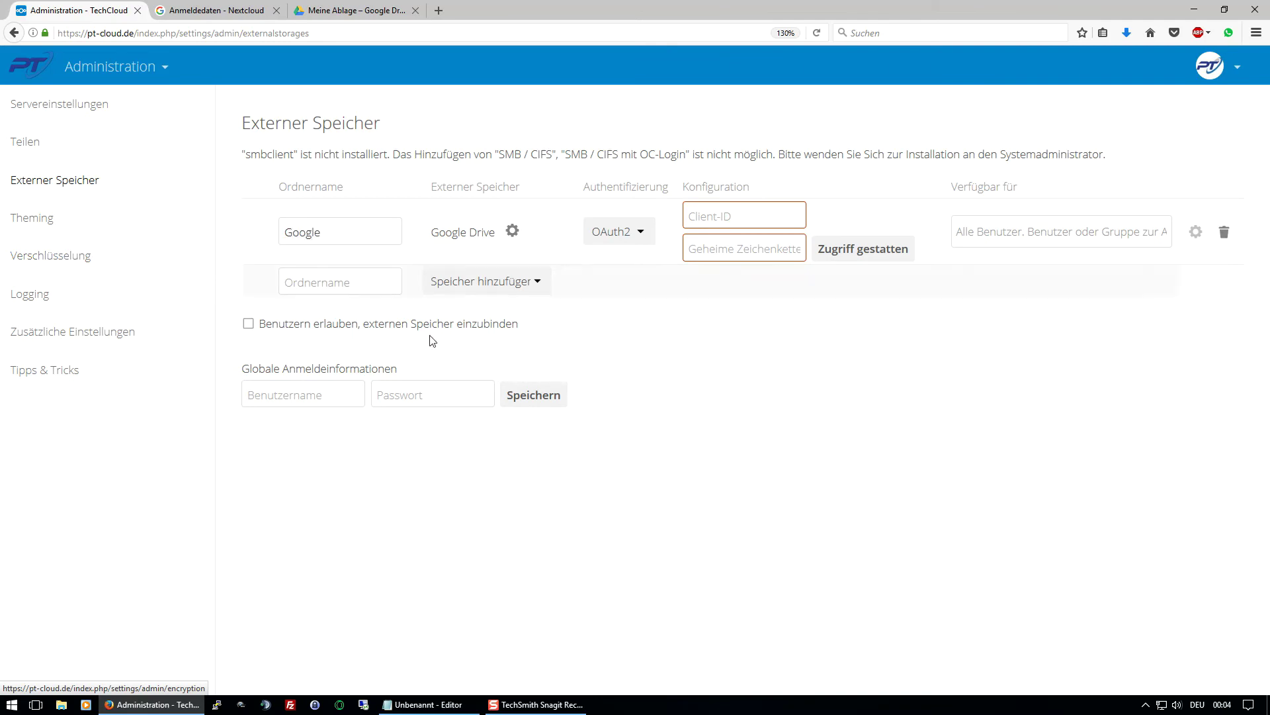
- Paste the client ID and client secret into the mount and request Google access
{"action": "key", "text": "ctrl+v"}
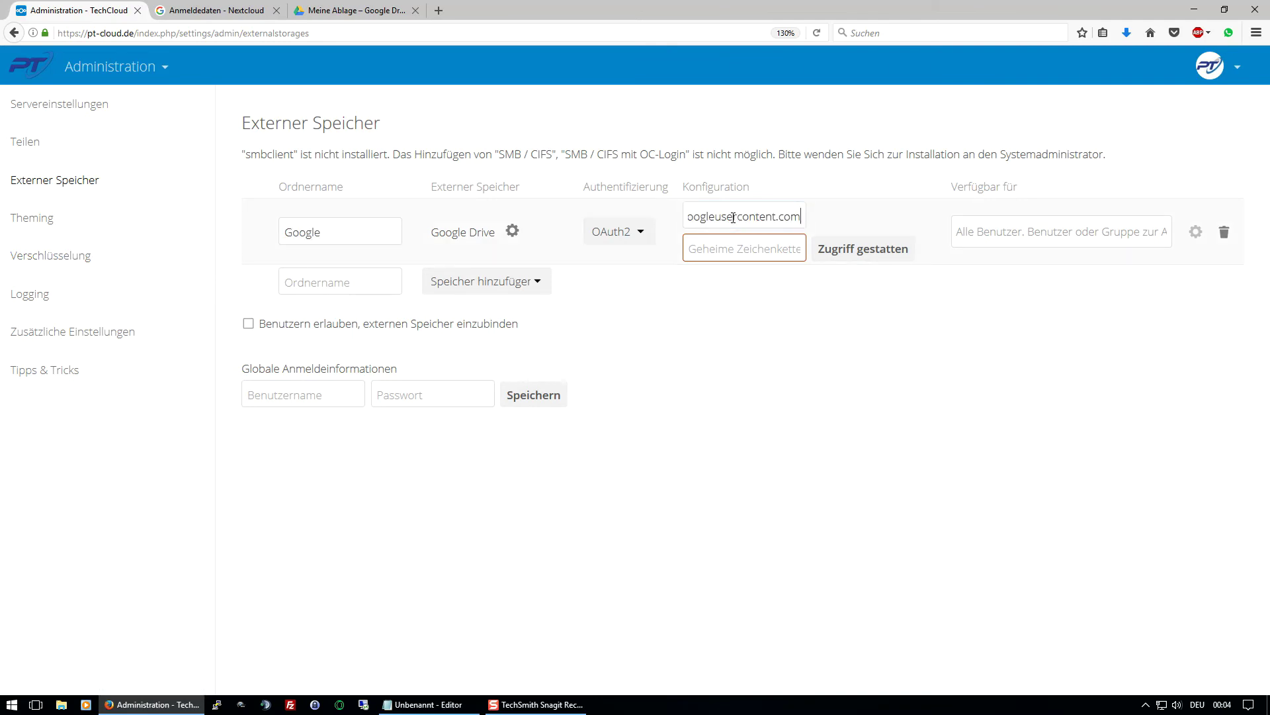
{"action": "left_click", "coordinate": [424, 704]}
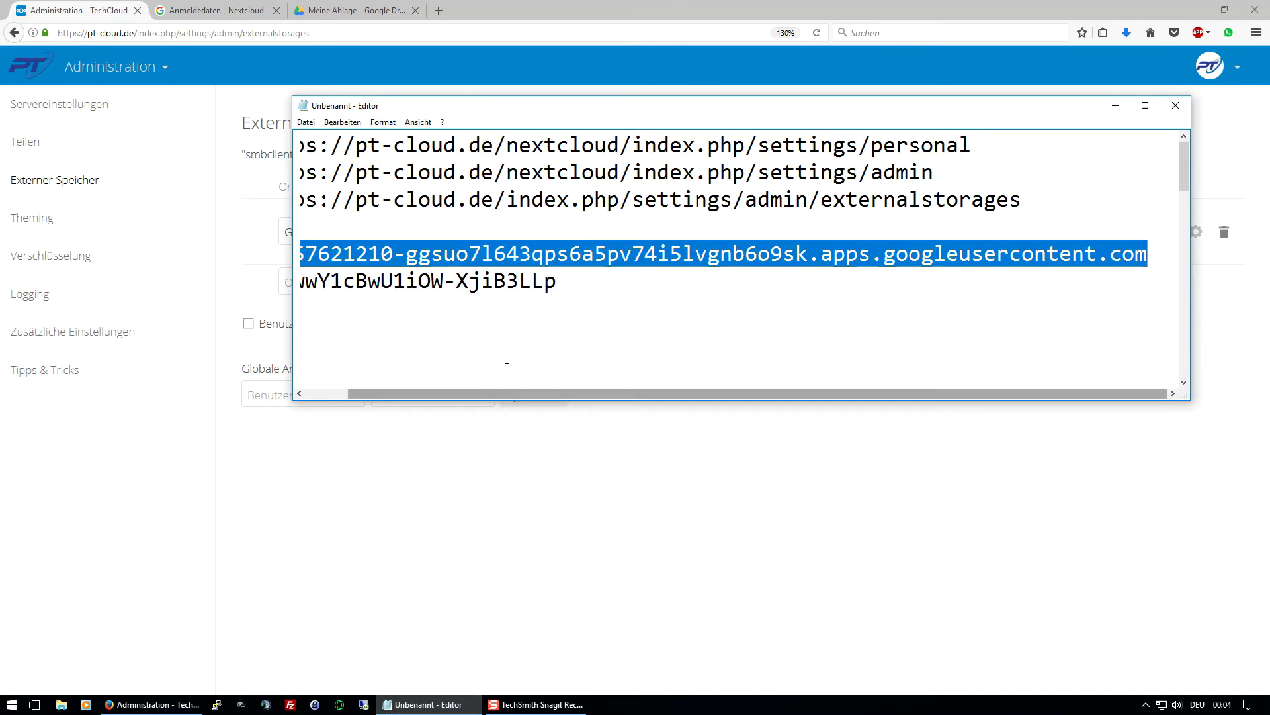
{"action": "left_click_drag", "start_coordinate": [556, 285], "coordinate": [258, 286]}
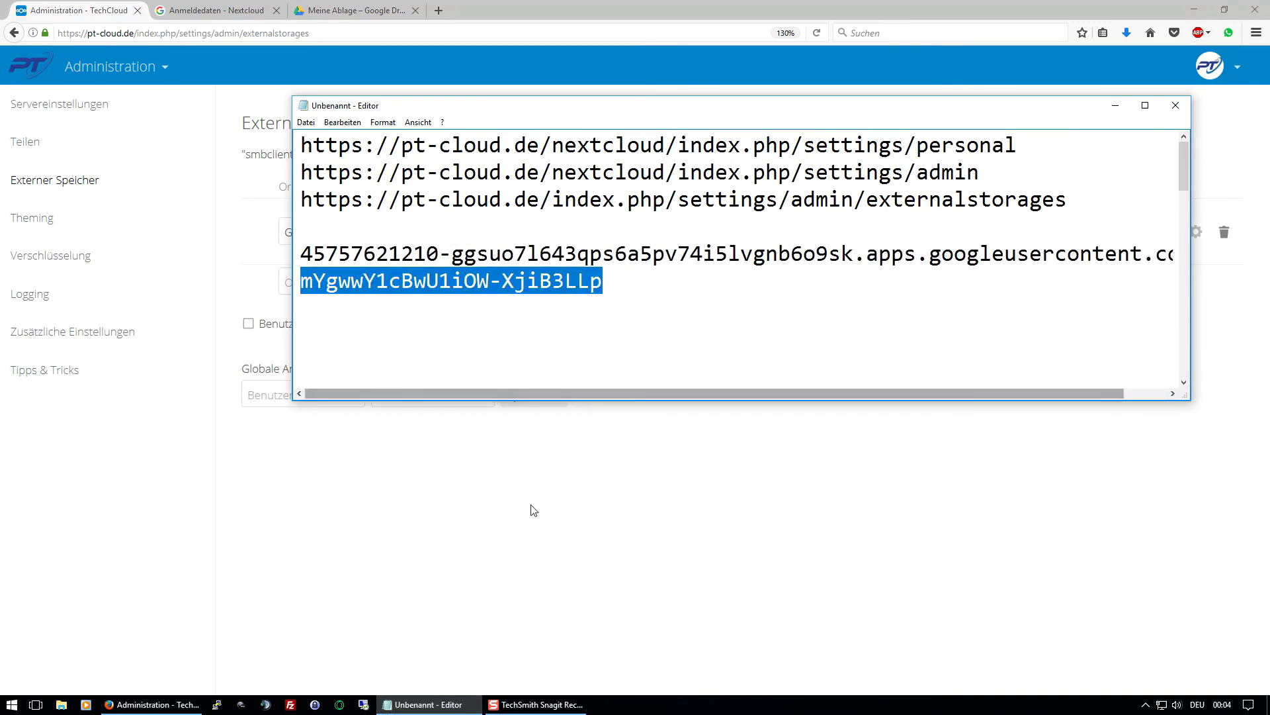
{"action": "left_click", "coordinate": [660, 483]}
{"action": "key", "text": "ctrl+v"}
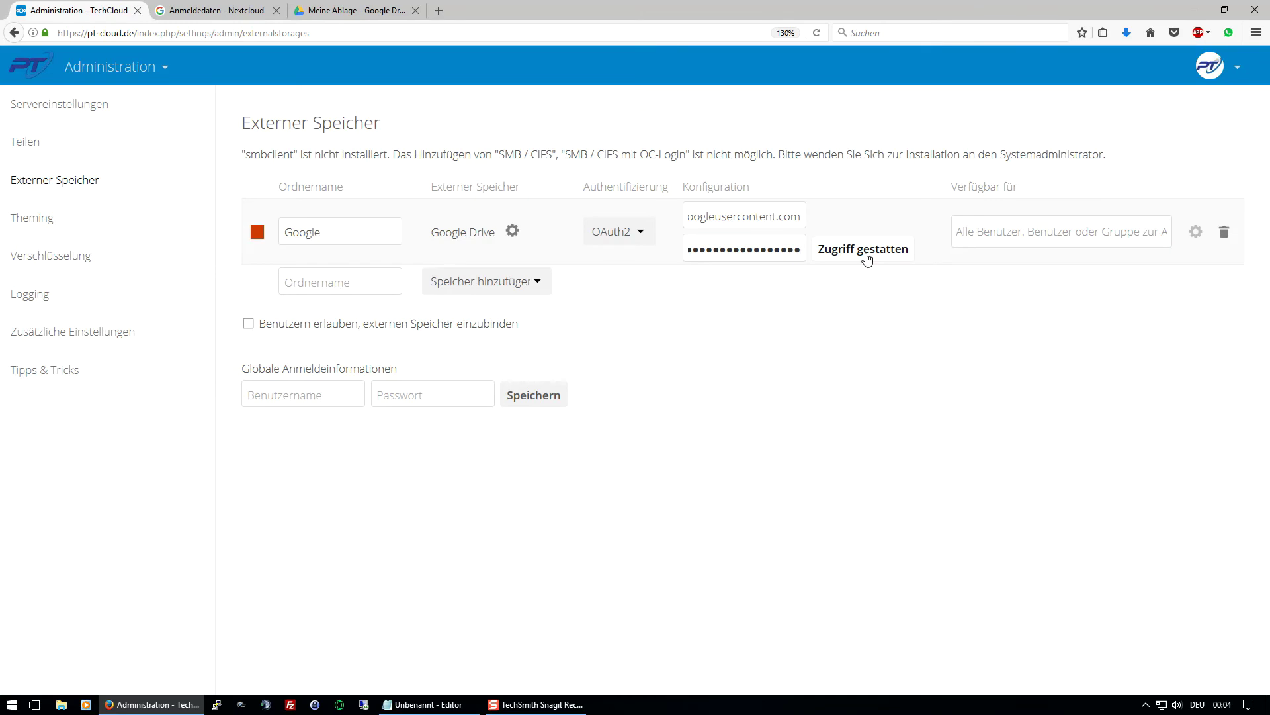
{"action": "left_click", "coordinate": [867, 254]}
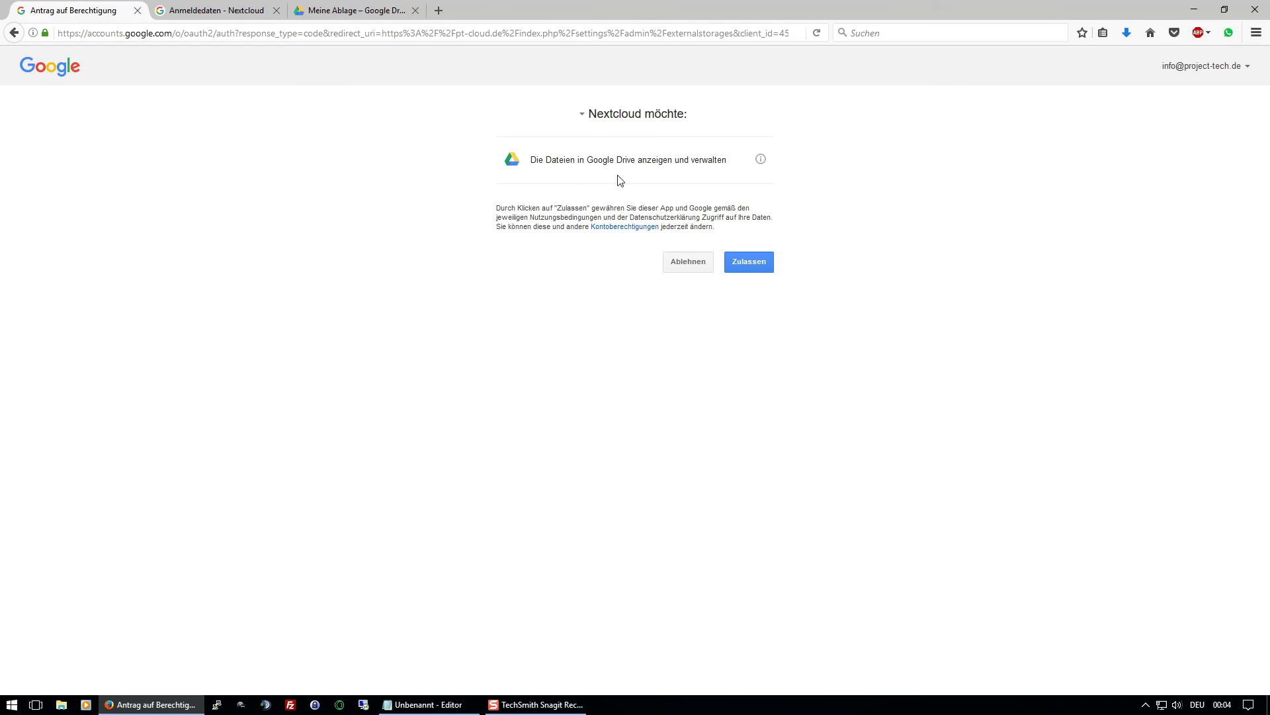
- Allow Nextcloud to manage the Google Drive files, then pick groups for the connected Google mount
{"action": "left_click", "coordinate": [764, 265]}
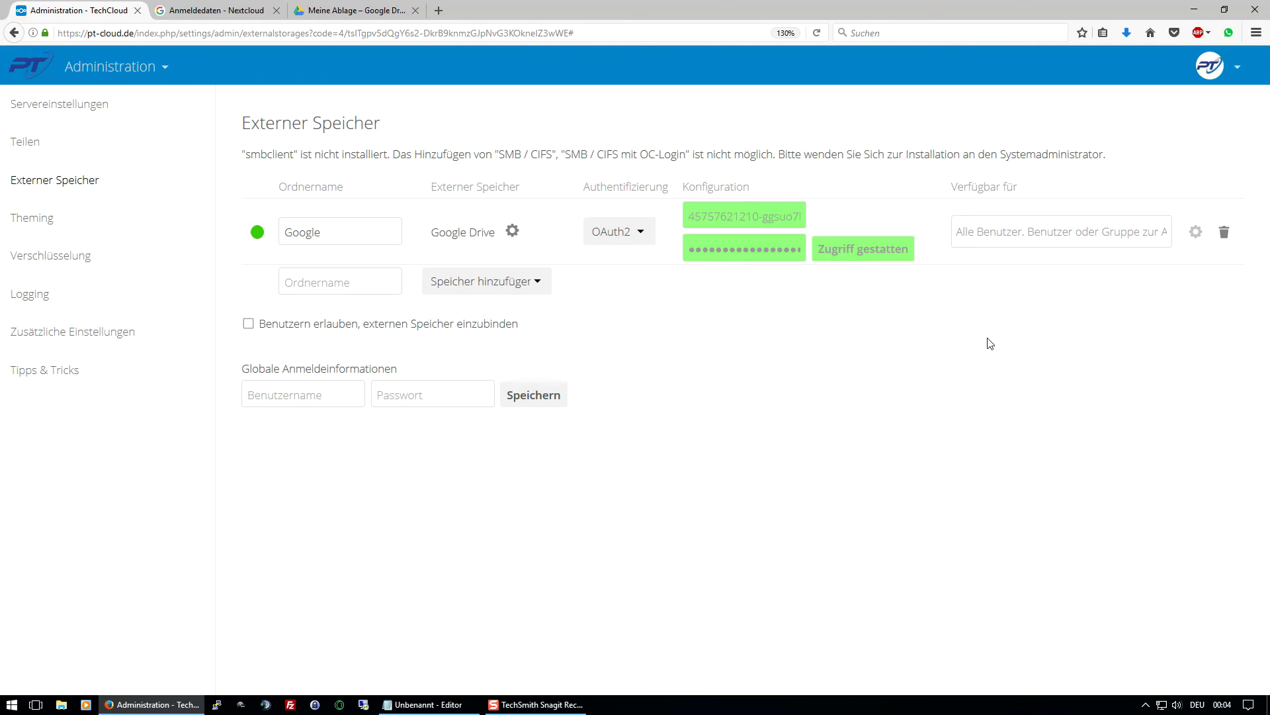
{"action": "left_click", "coordinate": [1006, 232]}
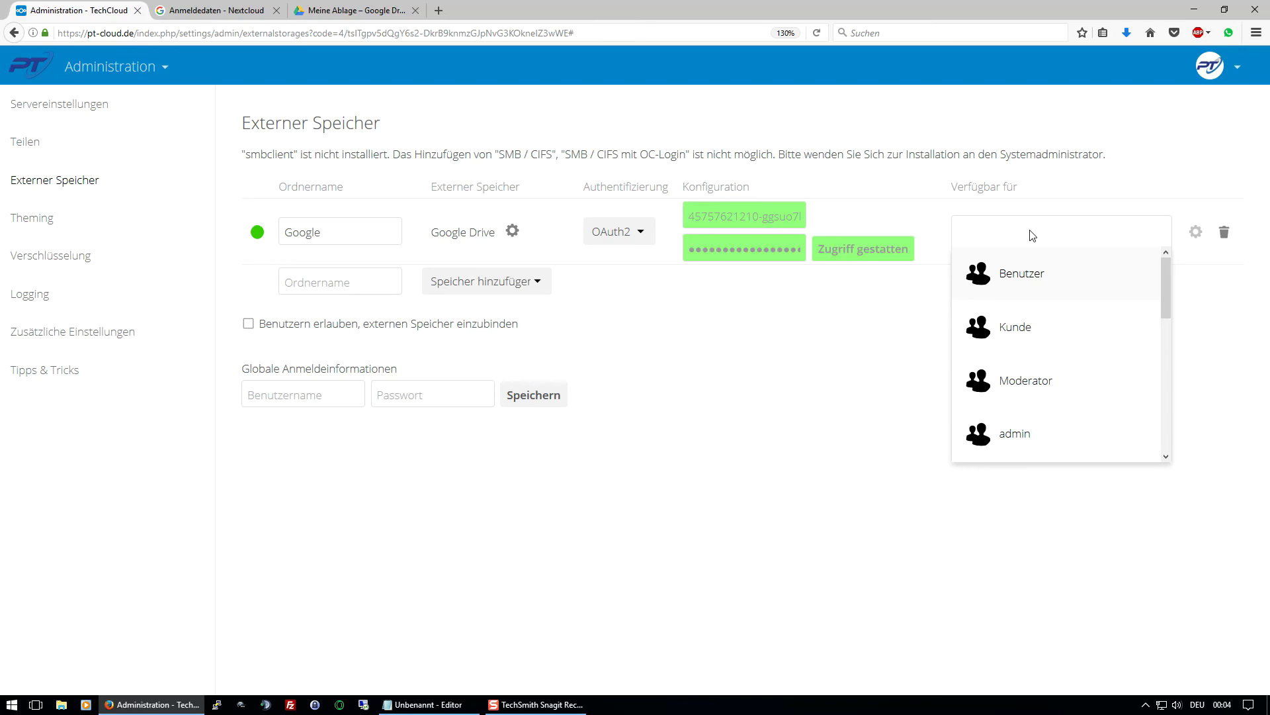
- Make the Google storage available to the Moderator and admin groups, then open its advanced options
{"action": "left_click", "coordinate": [1043, 401]}
{"action": "left_click", "coordinate": [1083, 235]}
{"action": "left_click", "coordinate": [1038, 437]}
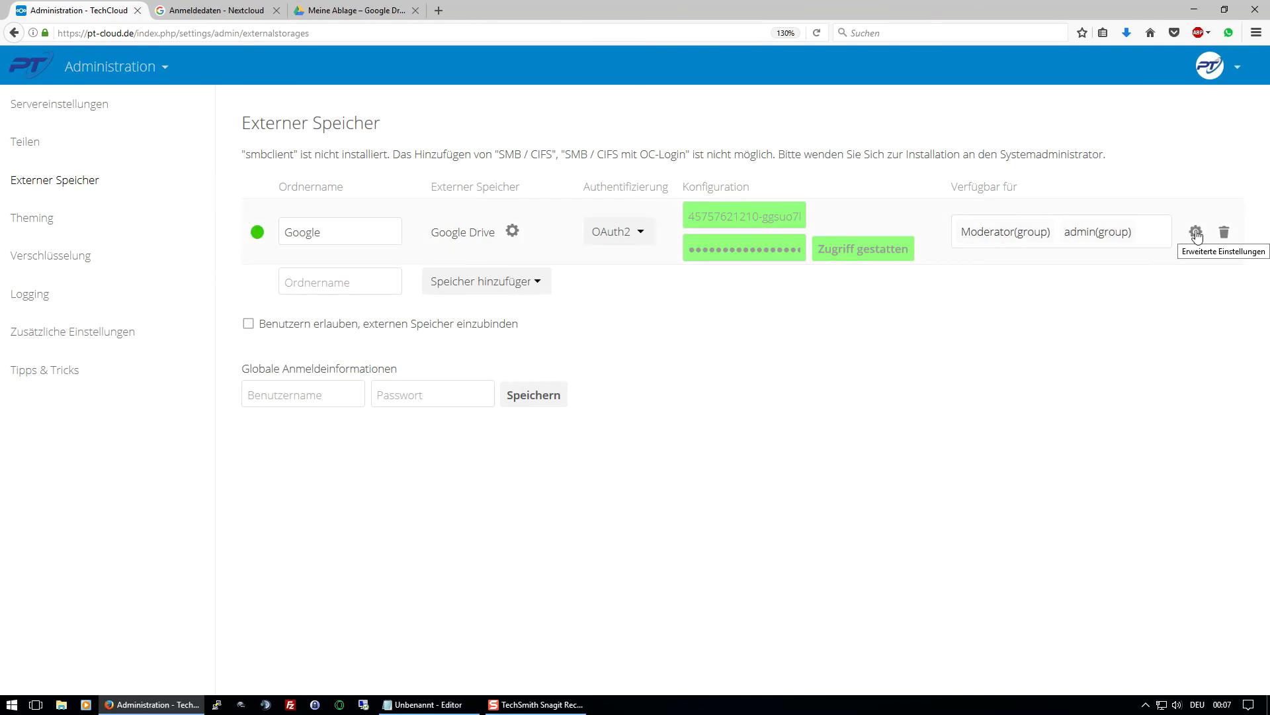
{"action": "left_click", "coordinate": [1196, 233]}
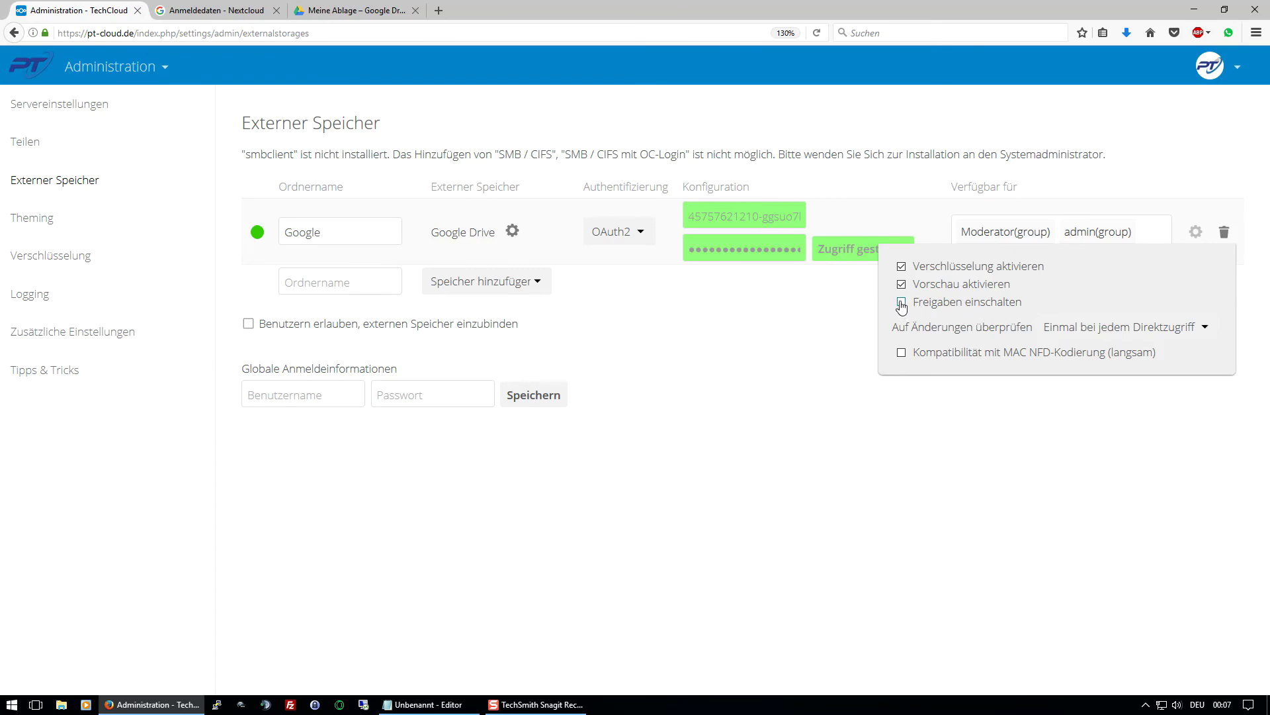
- Enable sharing on the Google storage, keep change checks at once per direct access, and save
{"action": "left_click", "coordinate": [921, 301]}
{"action": "left_click", "coordinate": [1199, 333]}
{"action": "left_click", "coordinate": [1148, 515]}
{"action": "left_click", "coordinate": [1148, 515]}
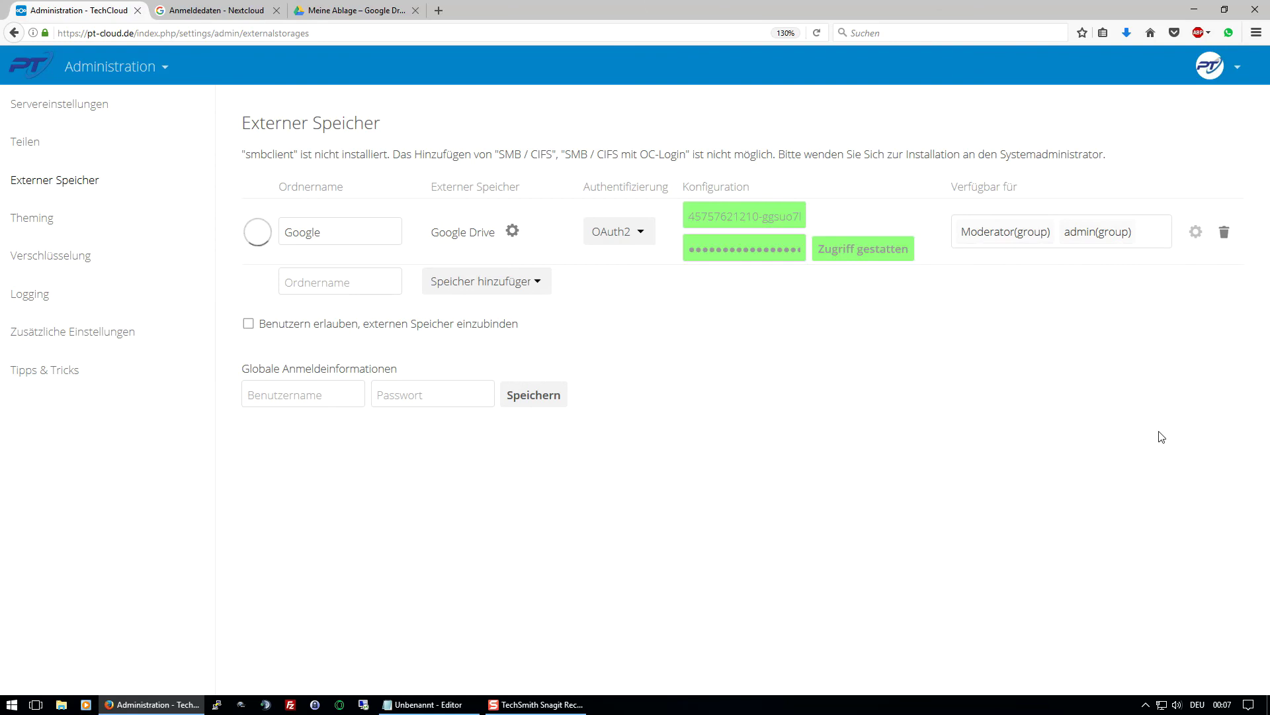
{"action": "left_click", "coordinate": [1196, 233]}
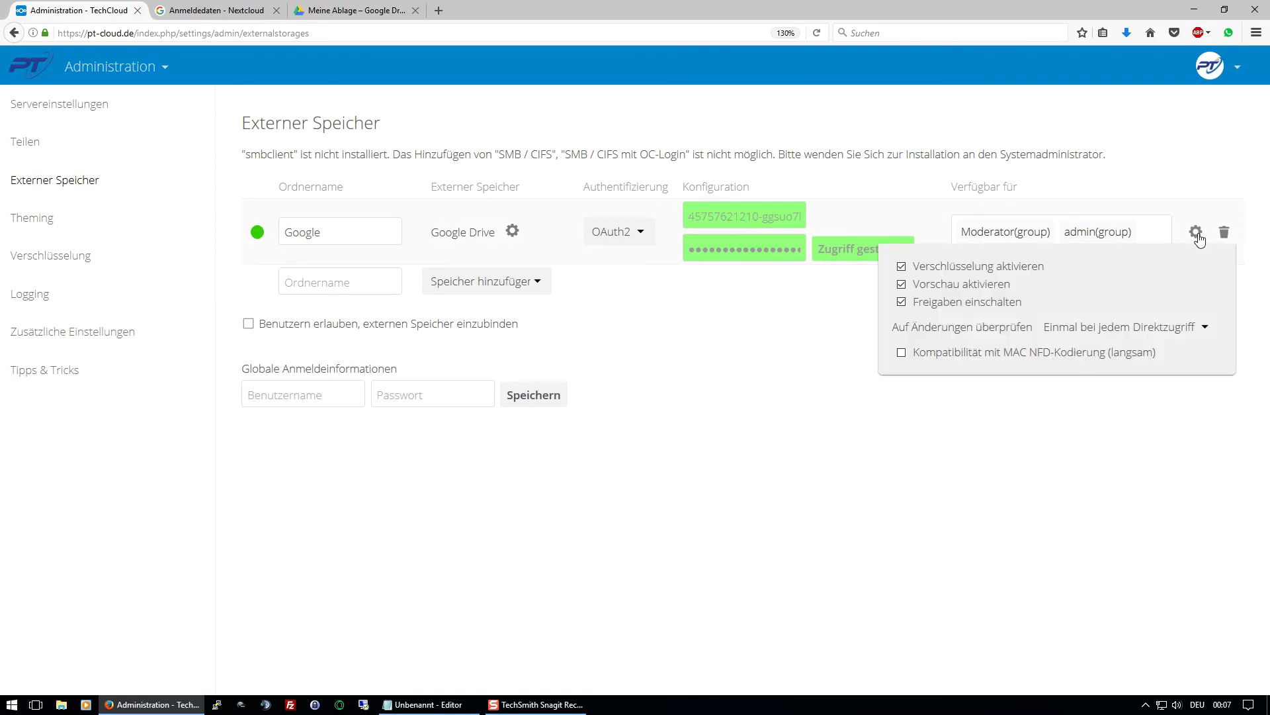
{"action": "left_click", "coordinate": [1184, 338]}
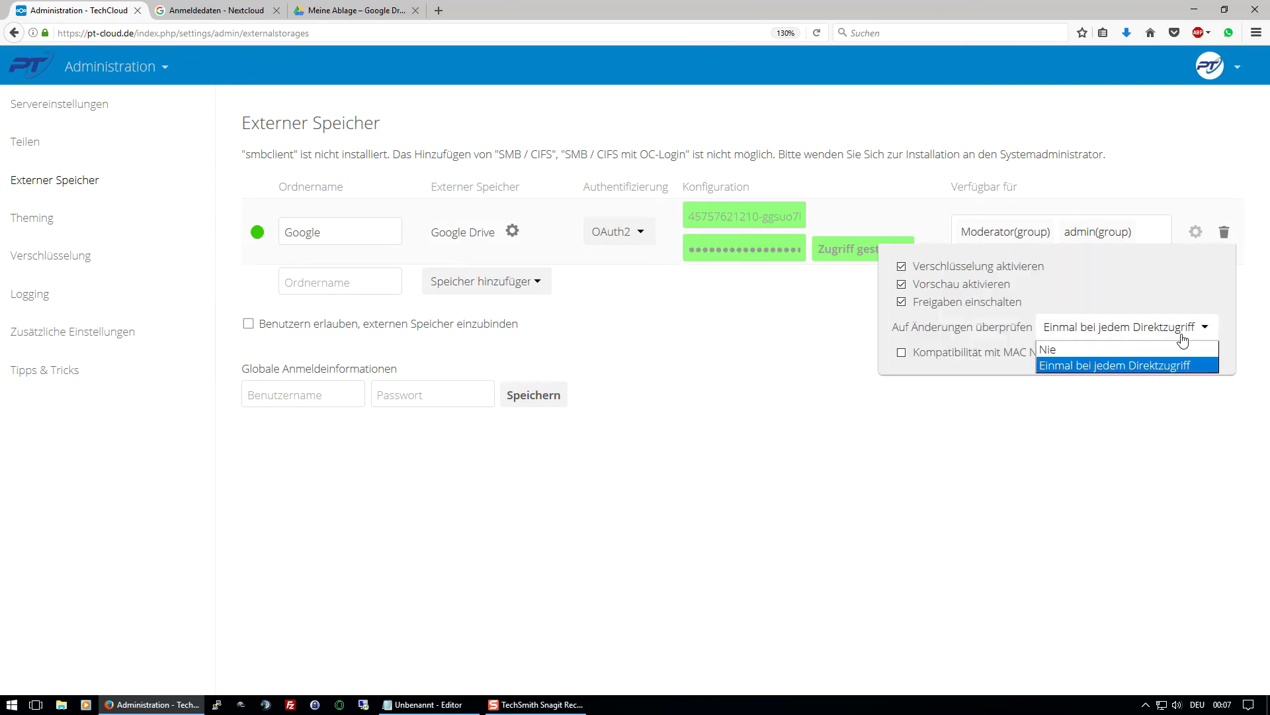
{"action": "left_click", "coordinate": [1119, 366]}
{"action": "left_click", "coordinate": [1108, 474]}
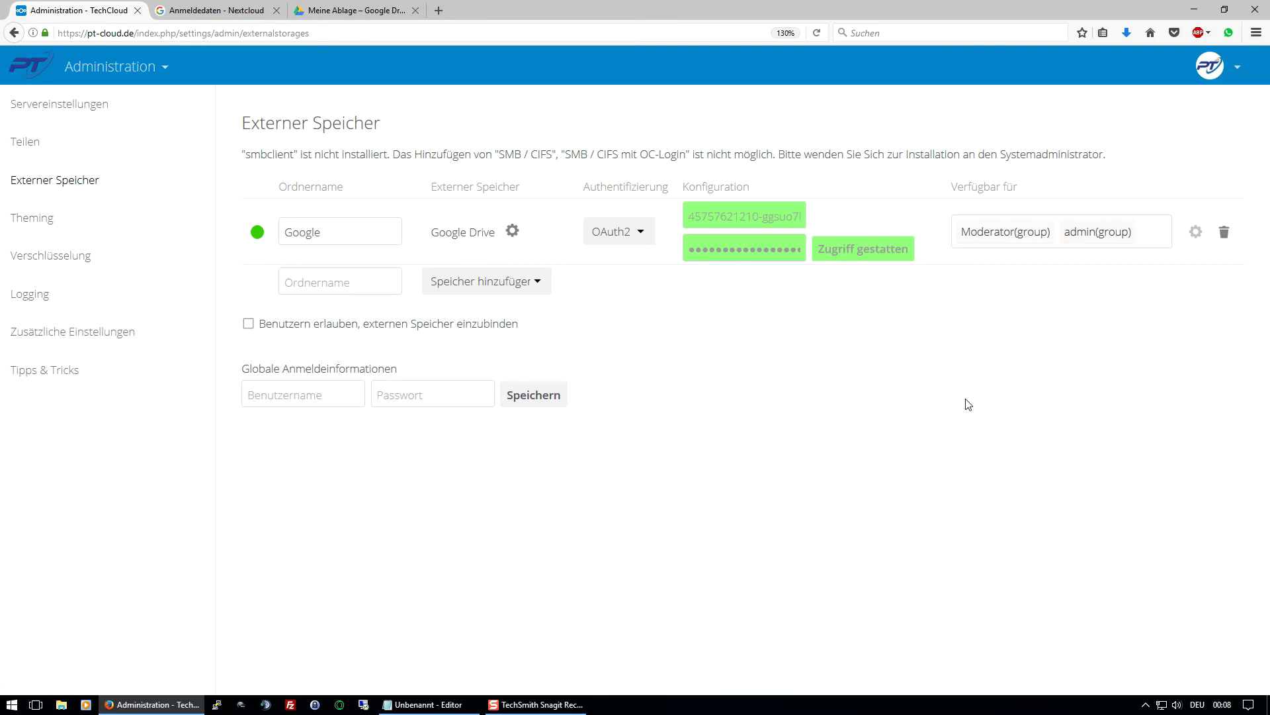
- Show the mounted external storages in the Nextcloud Files app
{"action": "left_click", "coordinate": [163, 73]}
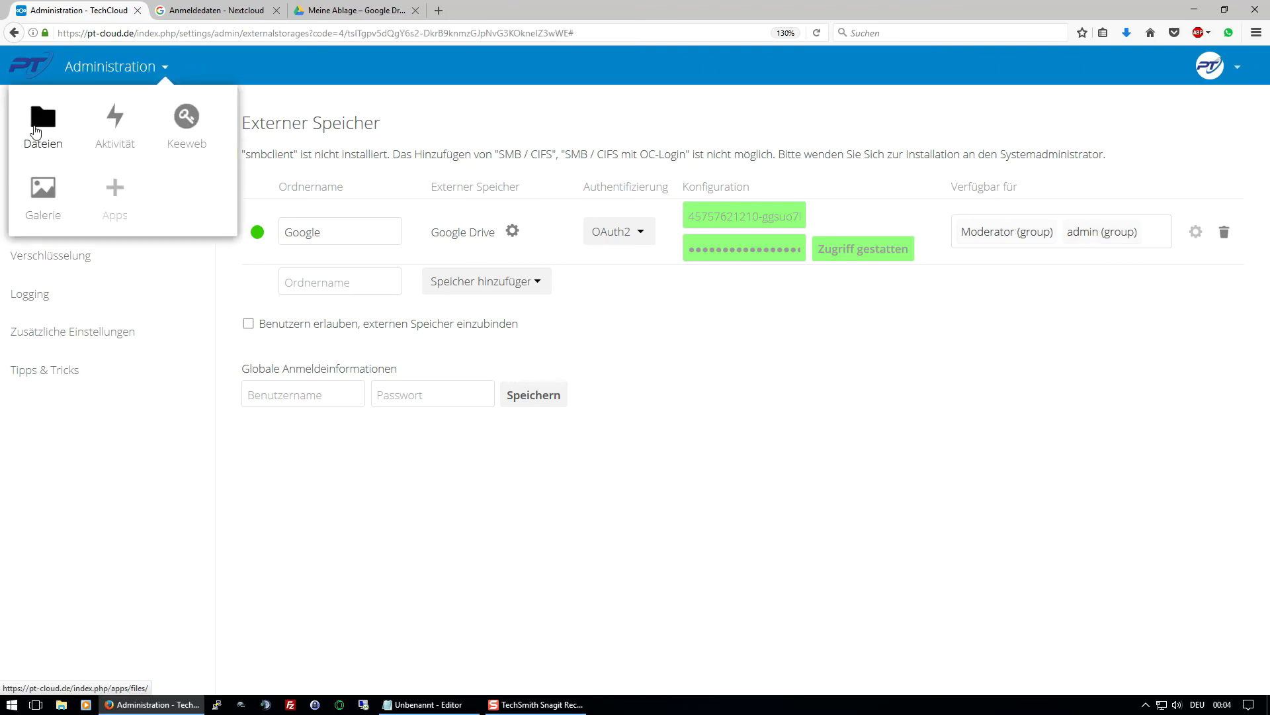
{"action": "left_click", "coordinate": [37, 130]}
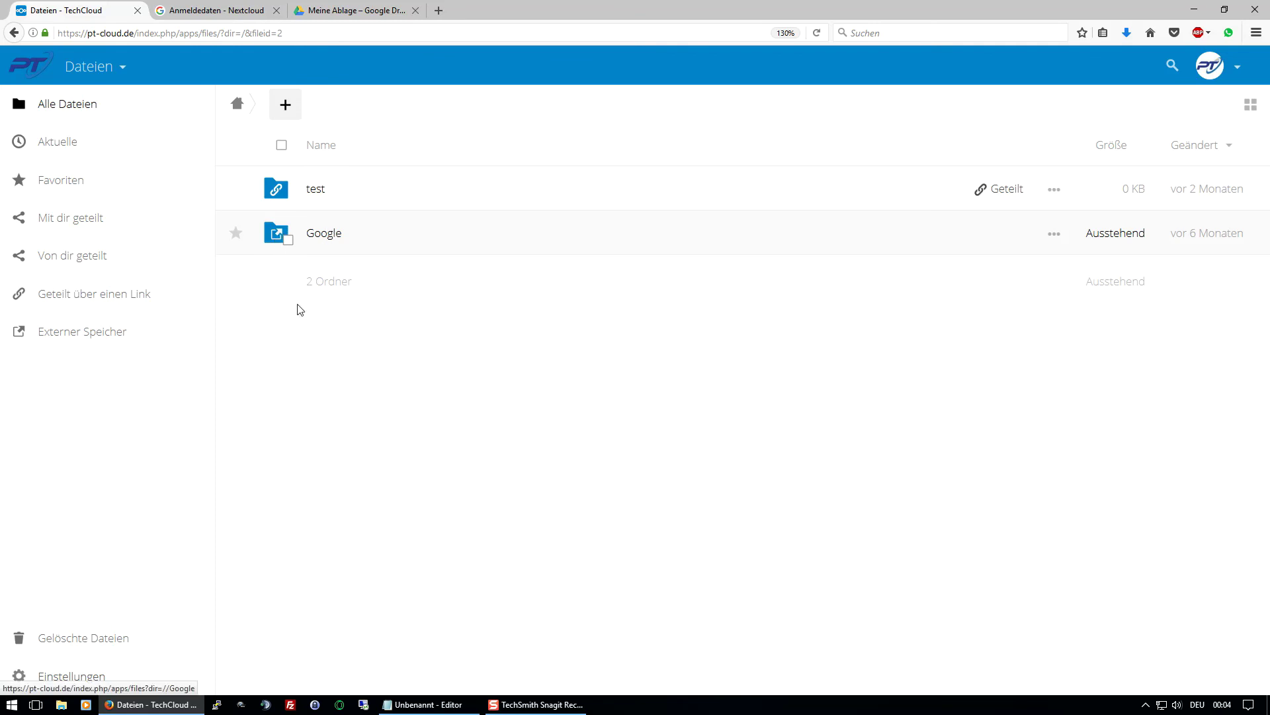
{"action": "left_click", "coordinate": [105, 328]}
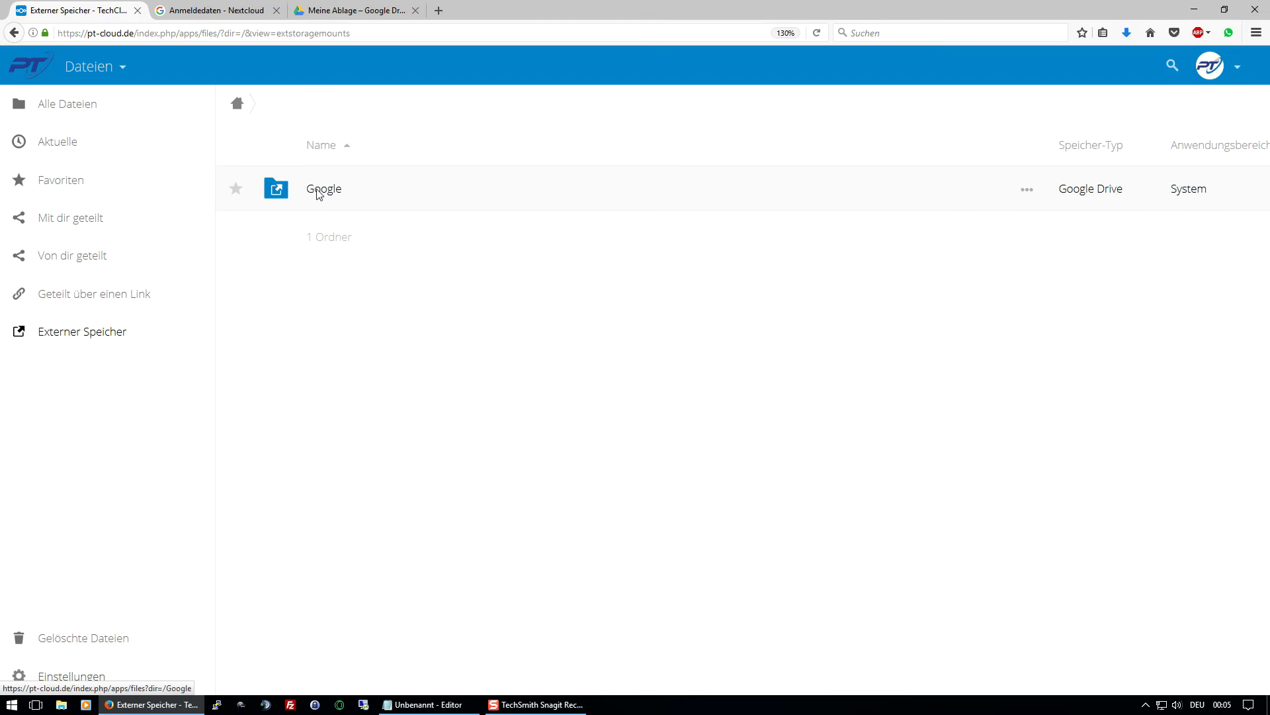
- Sign out and sign back in as another user with saved credentials
{"action": "left_click", "coordinate": [1238, 70]}
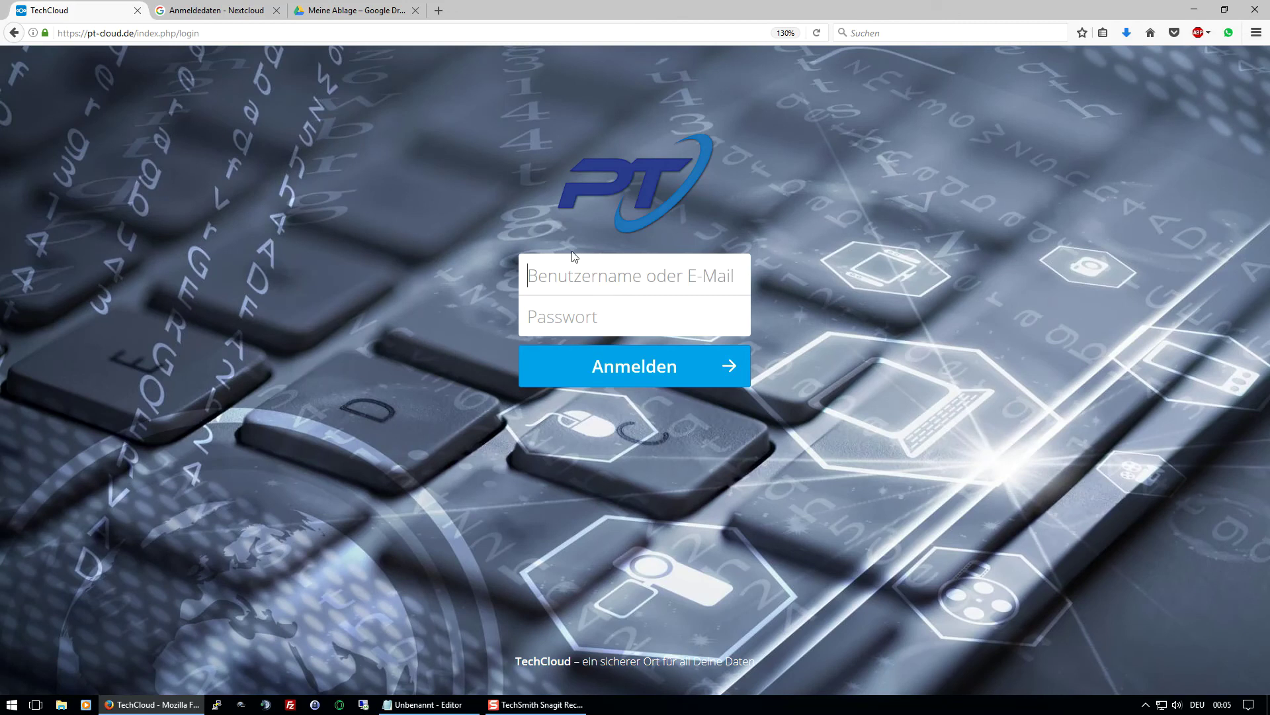
{"action": "left_click", "coordinate": [573, 259]}
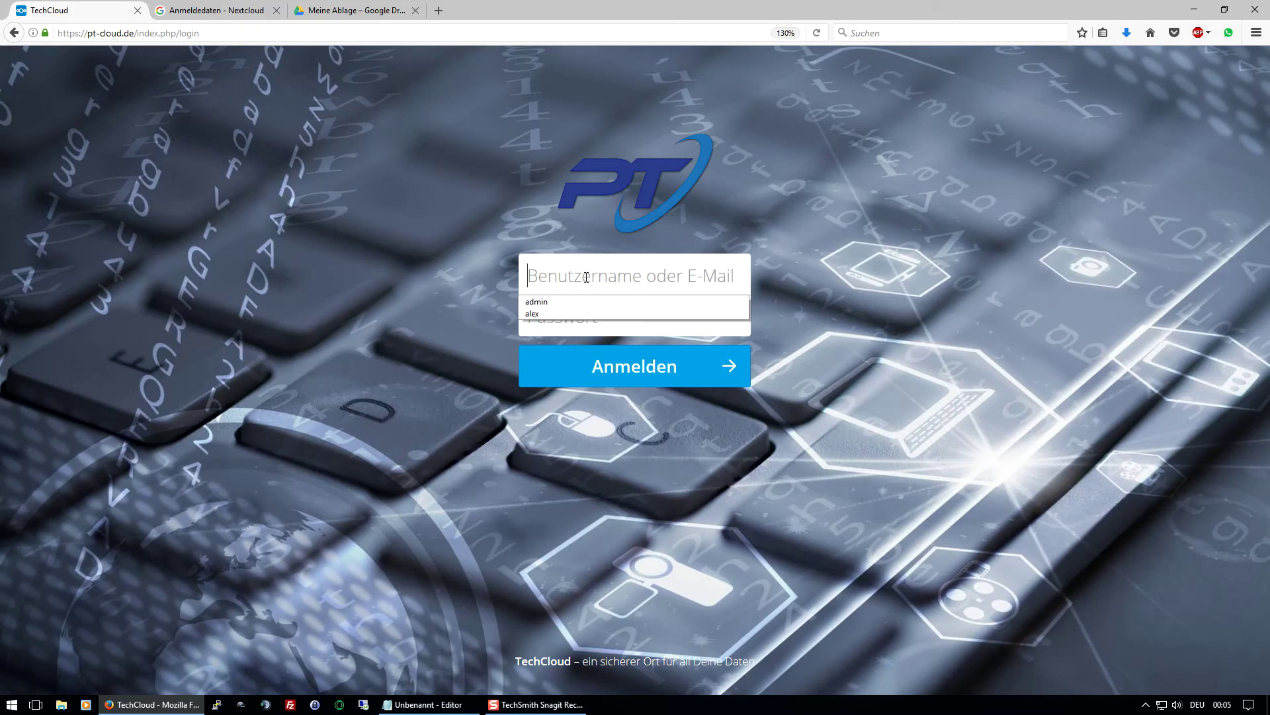
{"action": "left_click", "coordinate": [579, 311]}
{"action": "left_click", "coordinate": [602, 366]}
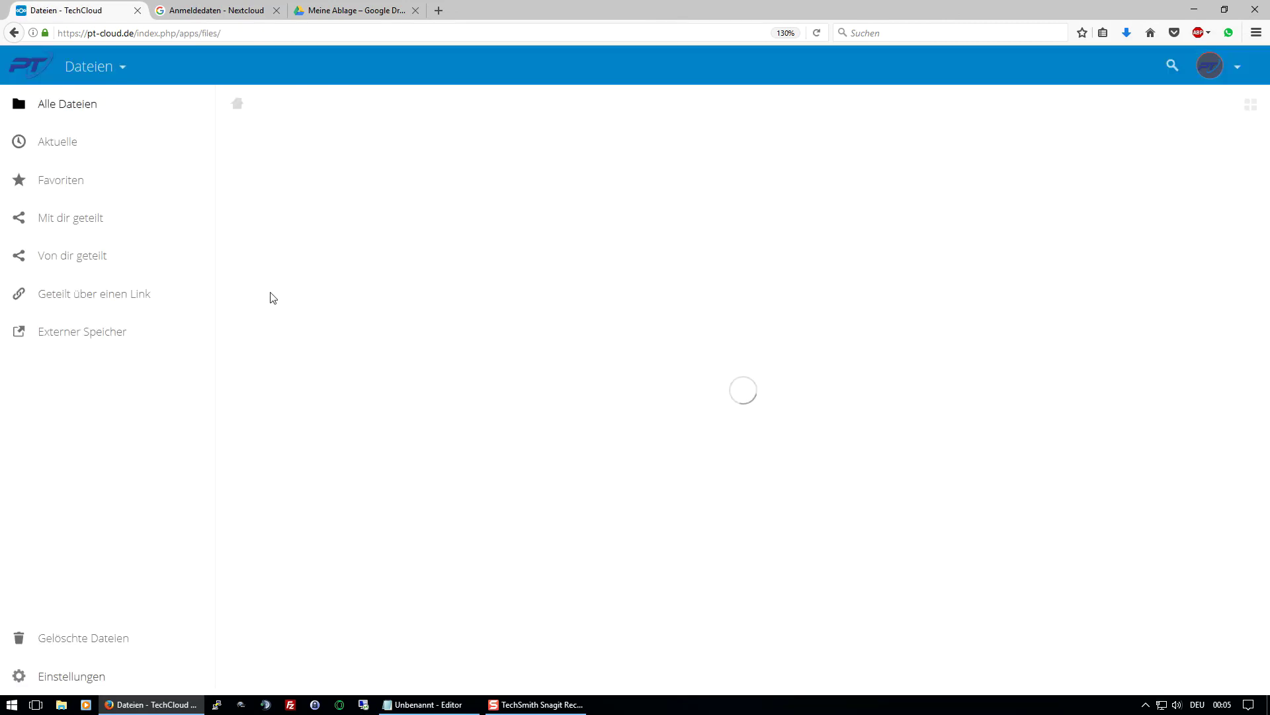
- Open that user's empty Google external storage folder, then shrink the browser to reveal the desktop
{"action": "left_click", "coordinate": [109, 332]}
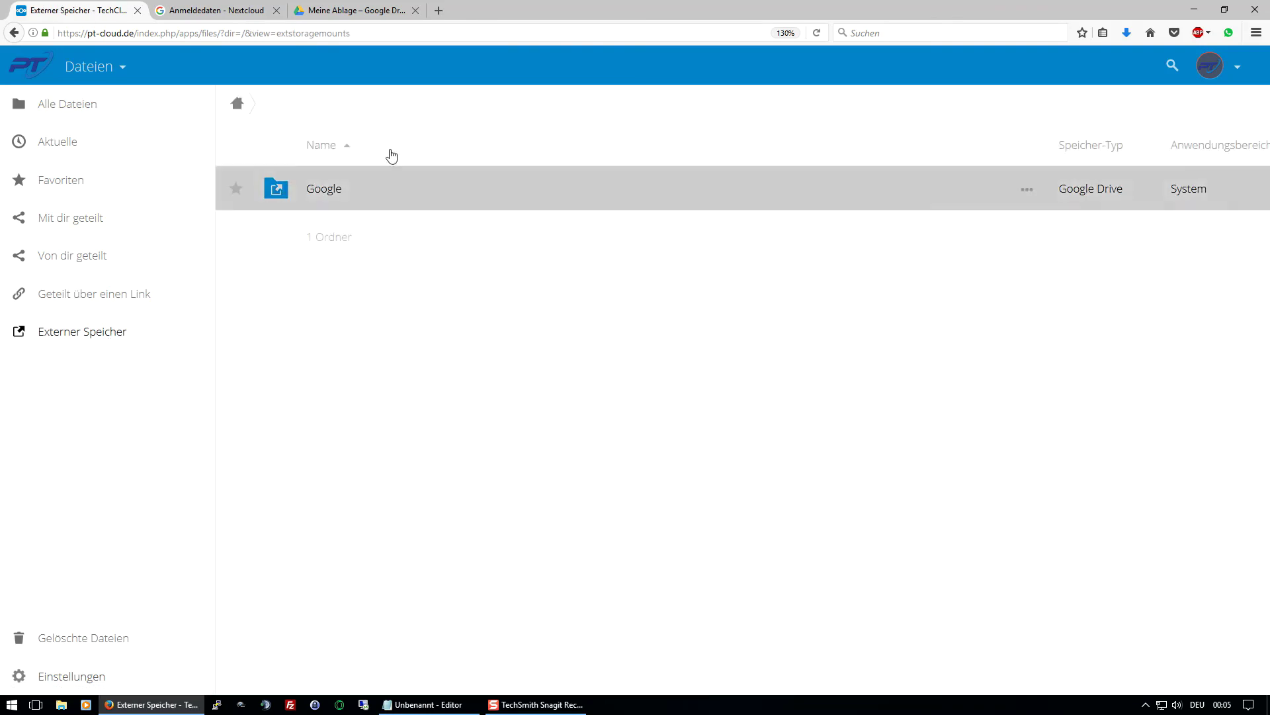
{"action": "left_click", "coordinate": [315, 190]}
{"action": "left_click_drag", "start_coordinate": [759, 7], "coordinate": [777, 199]}
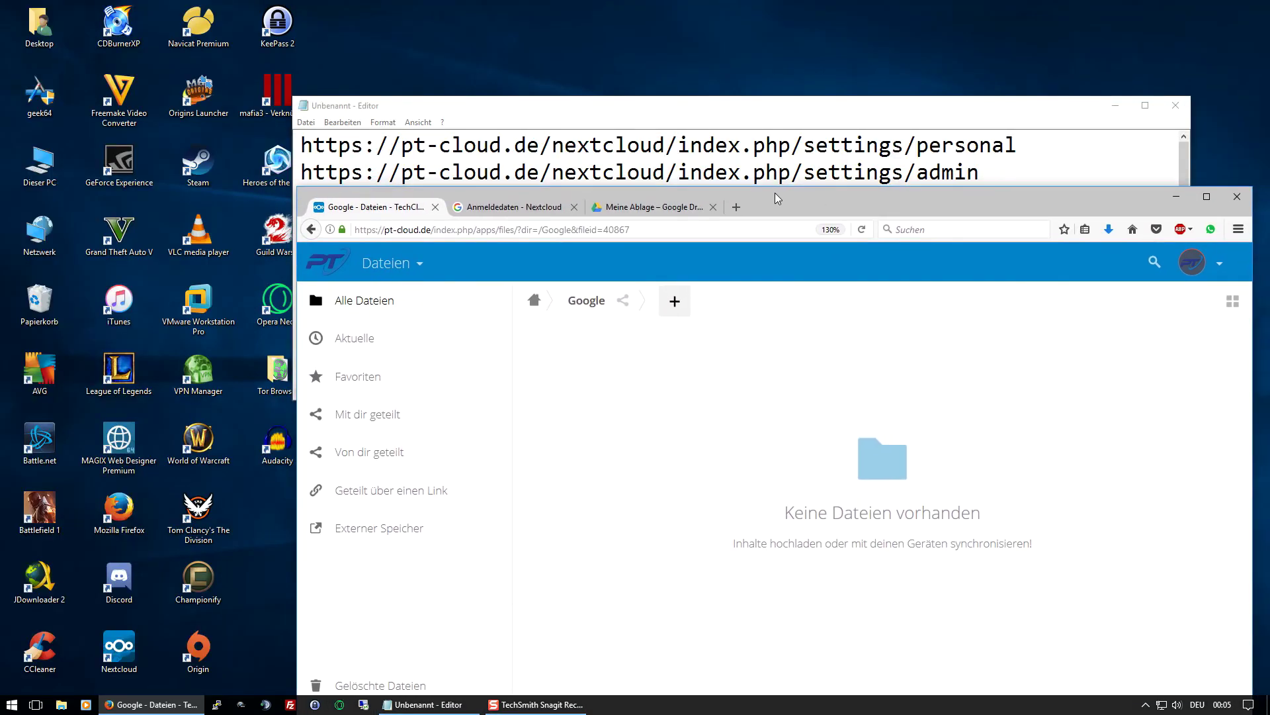
- Create Neues Textdokument.txt on the desktop with the line 'das ist ein Test' and save it
{"action": "right_click", "coordinate": [559, 31]}
{"action": "mouse_move", "coordinate": [666, 163]}
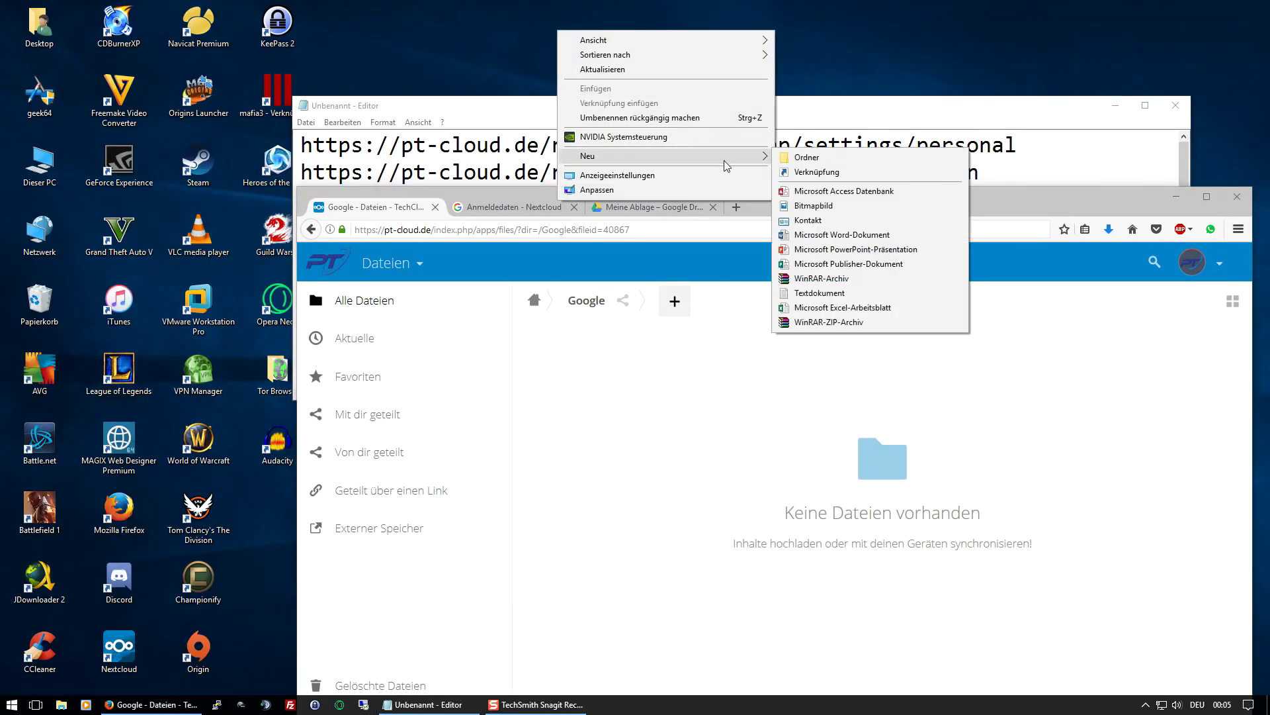
{"action": "left_click", "coordinate": [819, 292]}
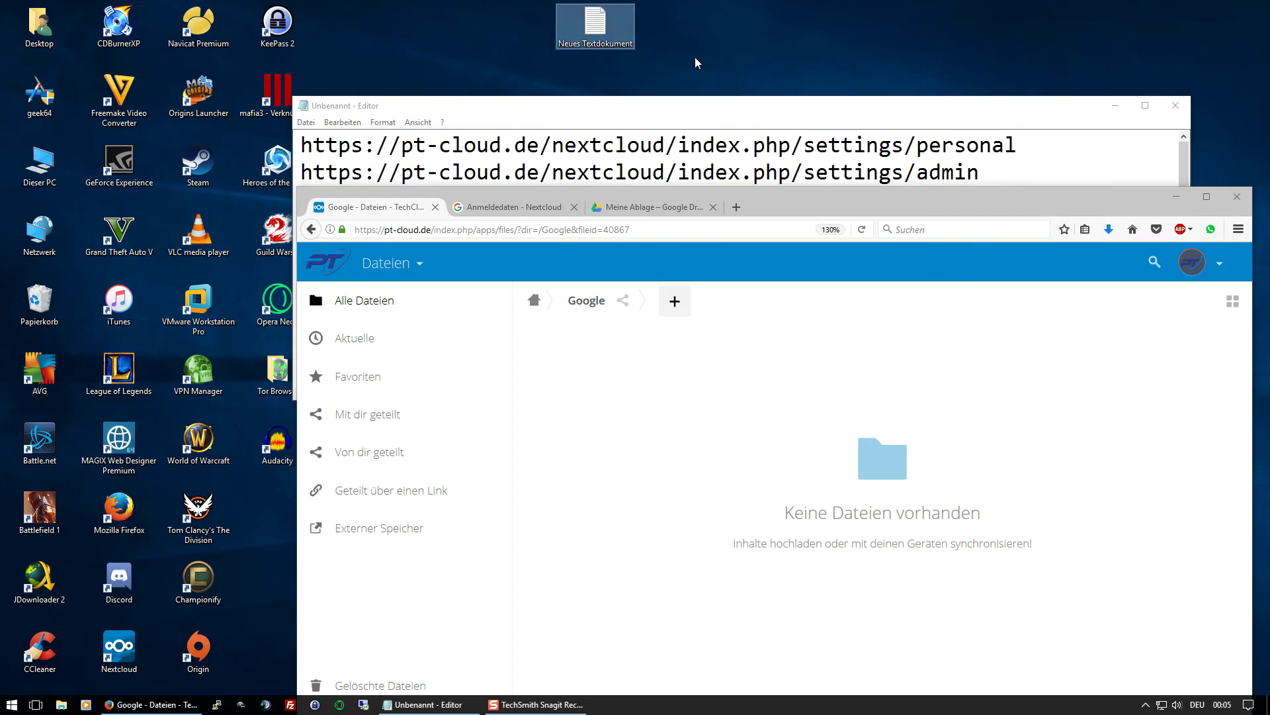
{"action": "double_click", "coordinate": [595, 24]}
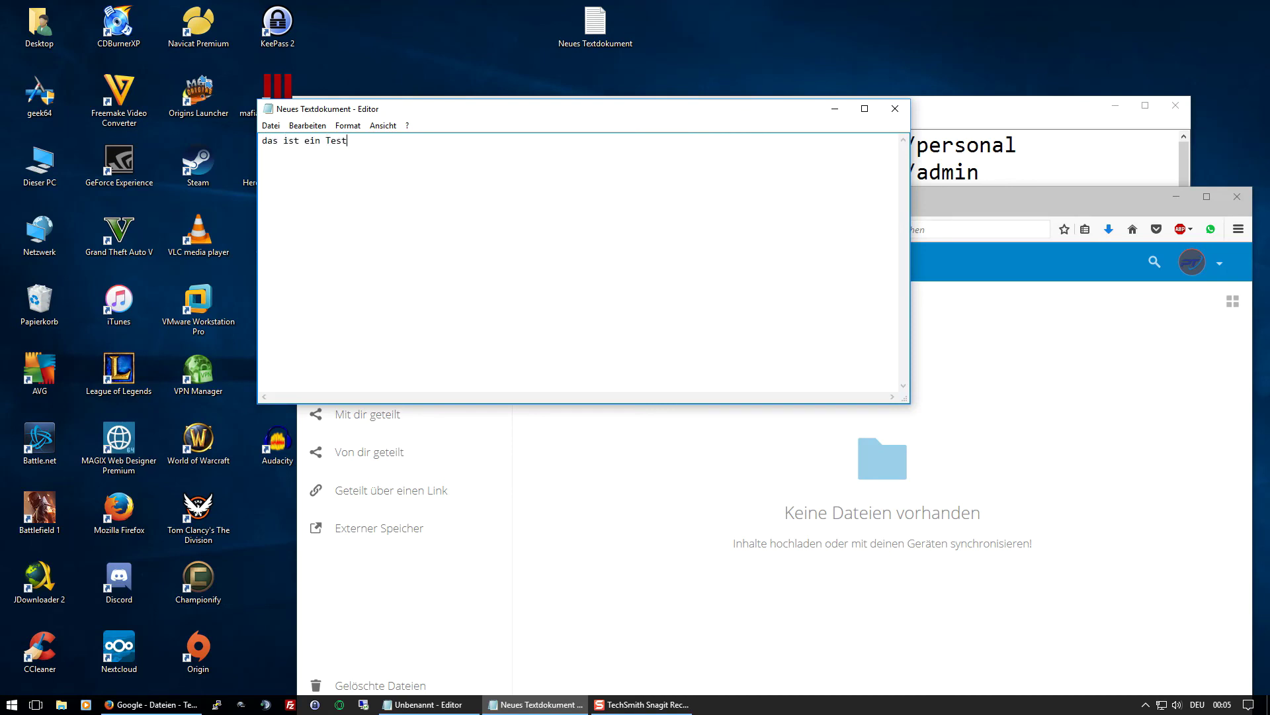
{"action": "left_click", "coordinate": [895, 109]}
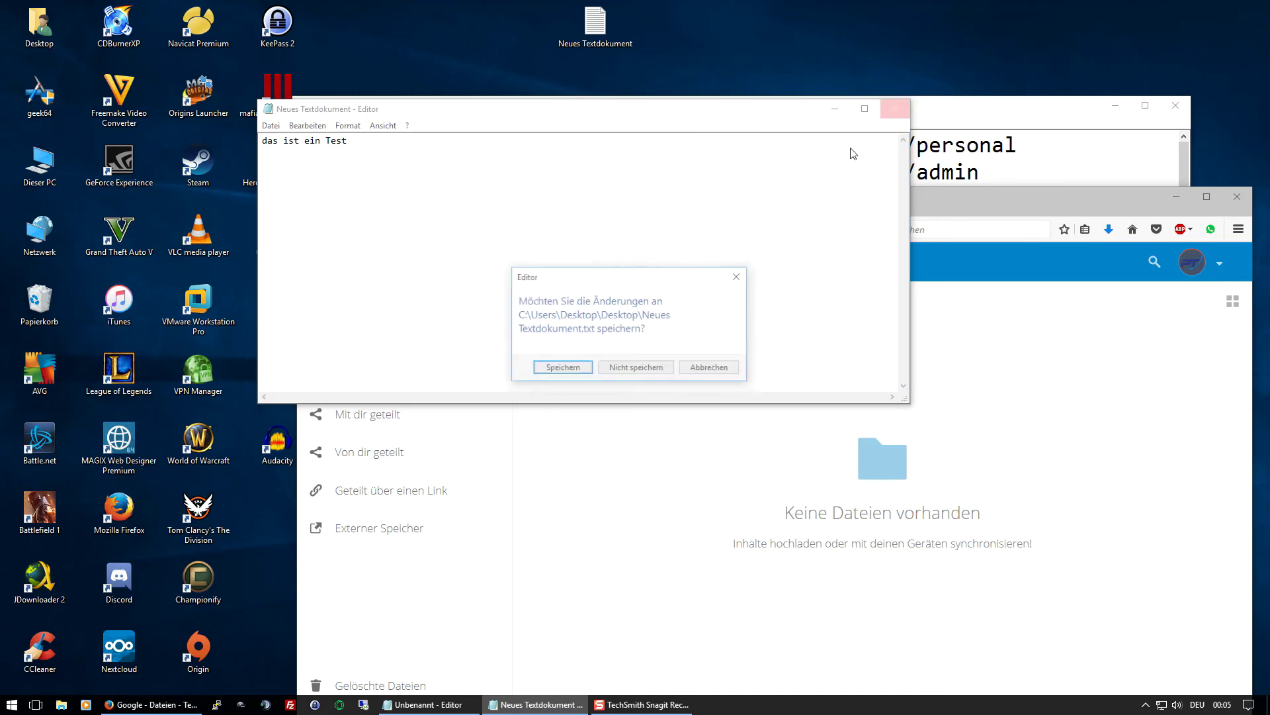
{"action": "left_click", "coordinate": [561, 369]}
{"action": "left_click_drag", "start_coordinate": [856, 199], "coordinate": [728, 117]}
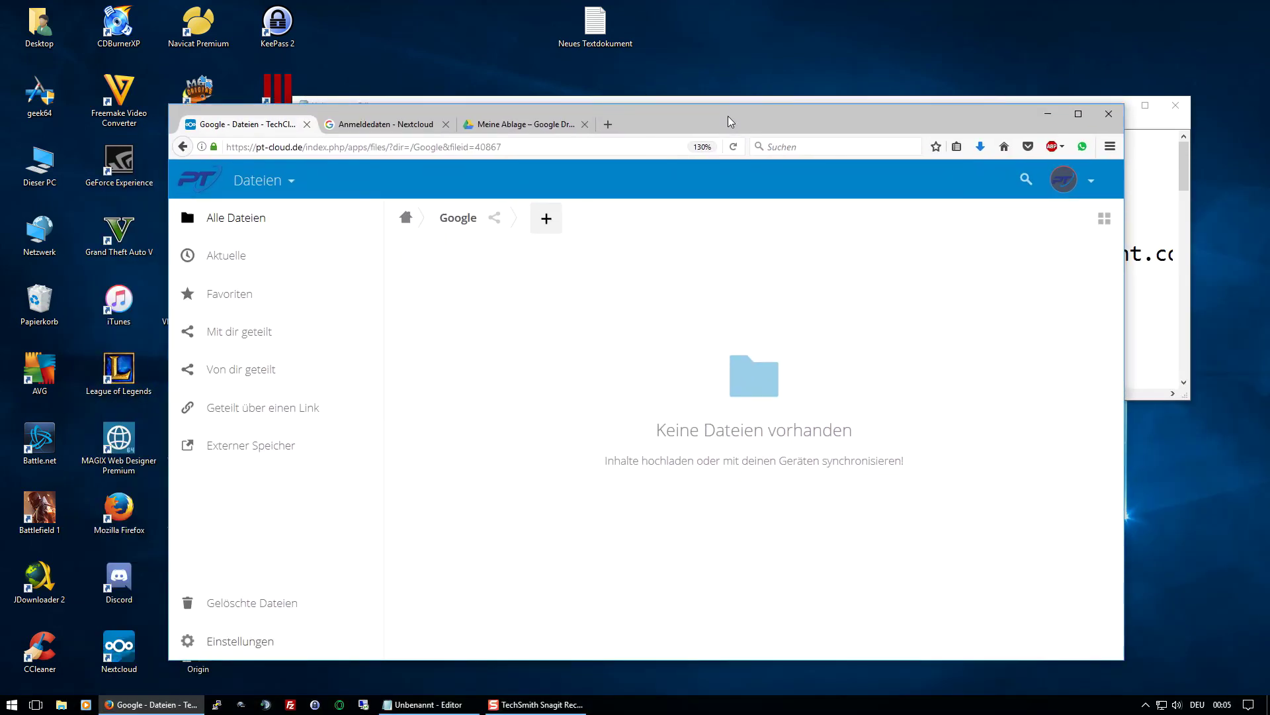
- Upload Neues Textdokument.txt into the Nextcloud Google folder and verify it shows 'das ist ein Test'
{"action": "left_click_drag", "start_coordinate": [595, 23], "coordinate": [599, 344]}
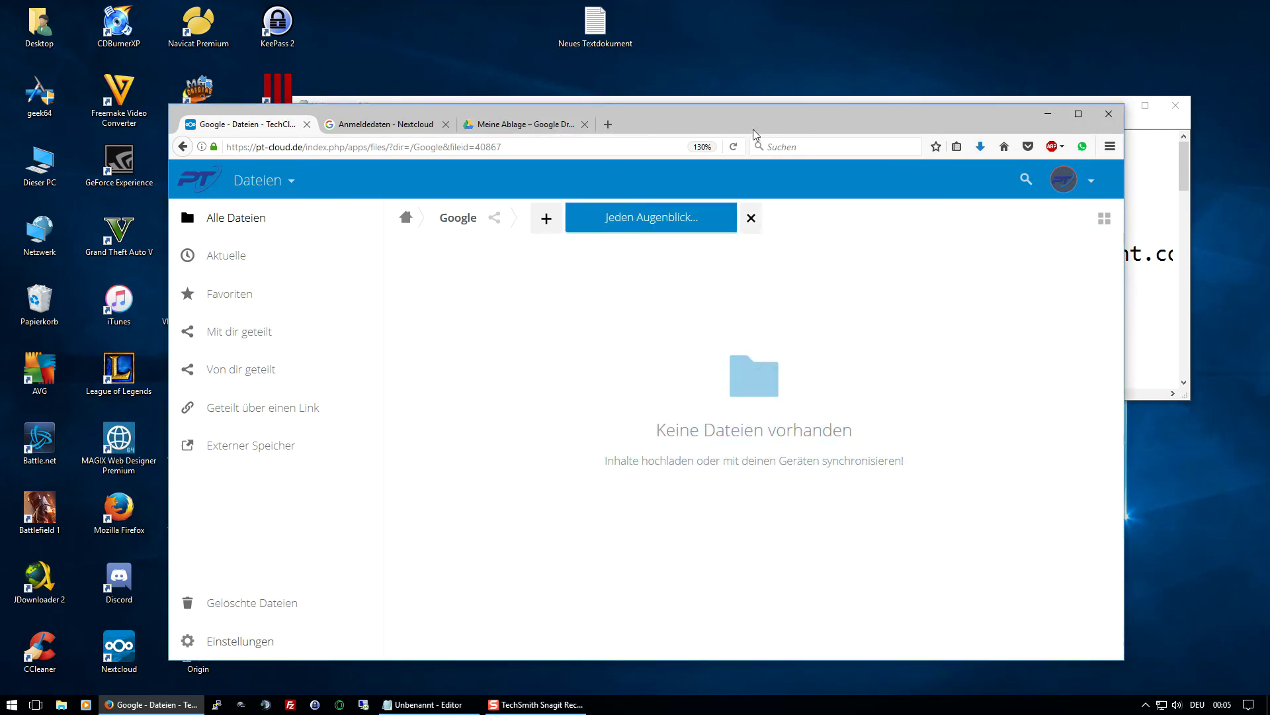
{"action": "double_click", "coordinate": [756, 118]}
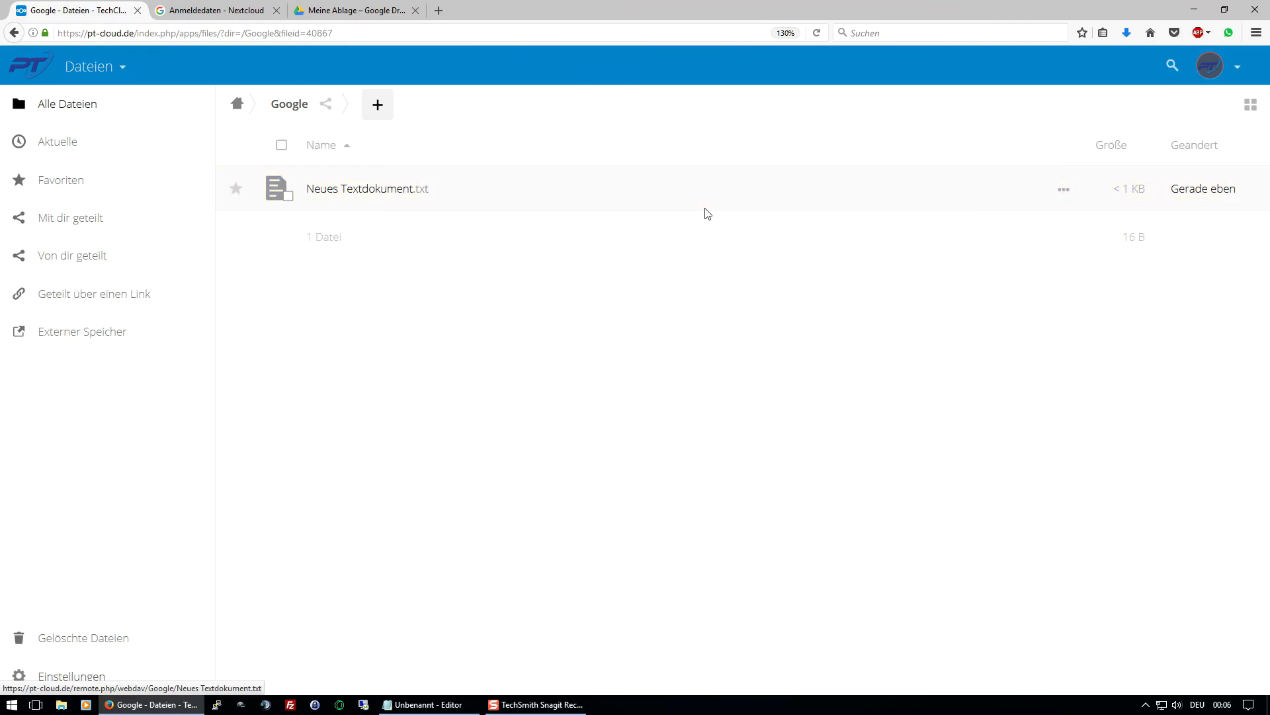
{"action": "left_click", "coordinate": [285, 191]}
{"action": "left_click", "coordinate": [385, 192]}
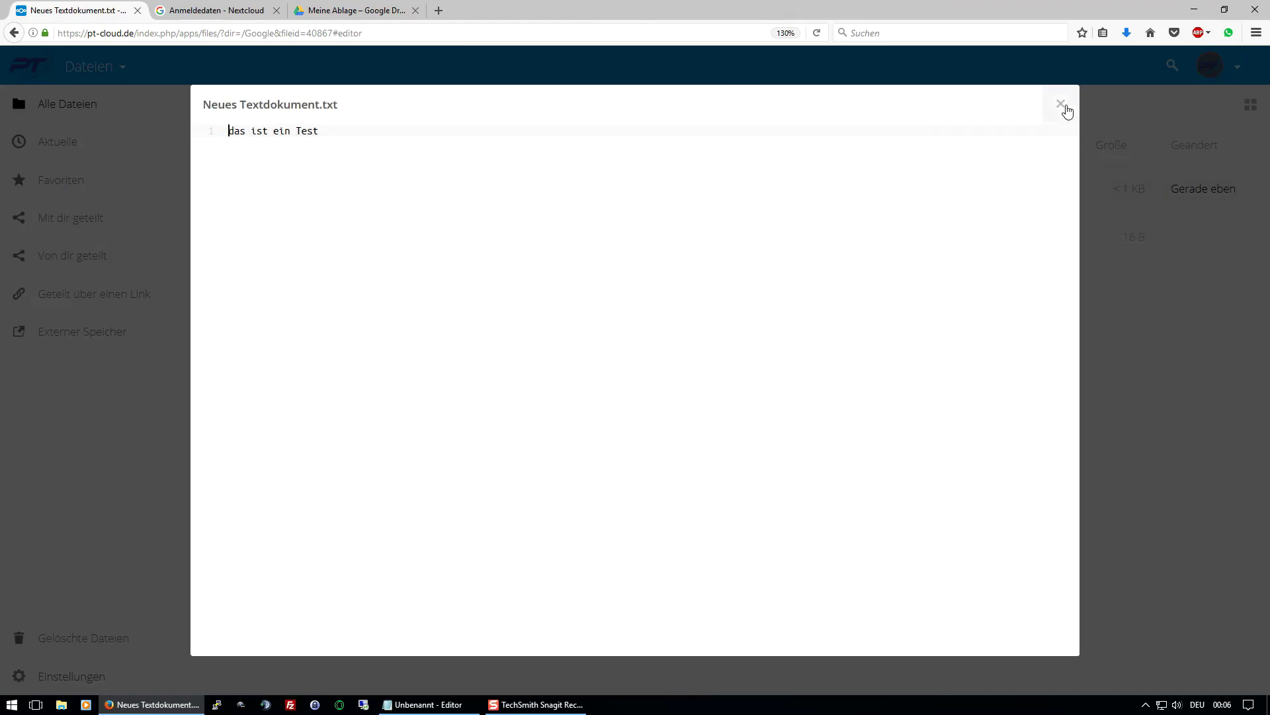
{"action": "left_click", "coordinate": [1062, 104]}
{"action": "left_click", "coordinate": [366, 10]}
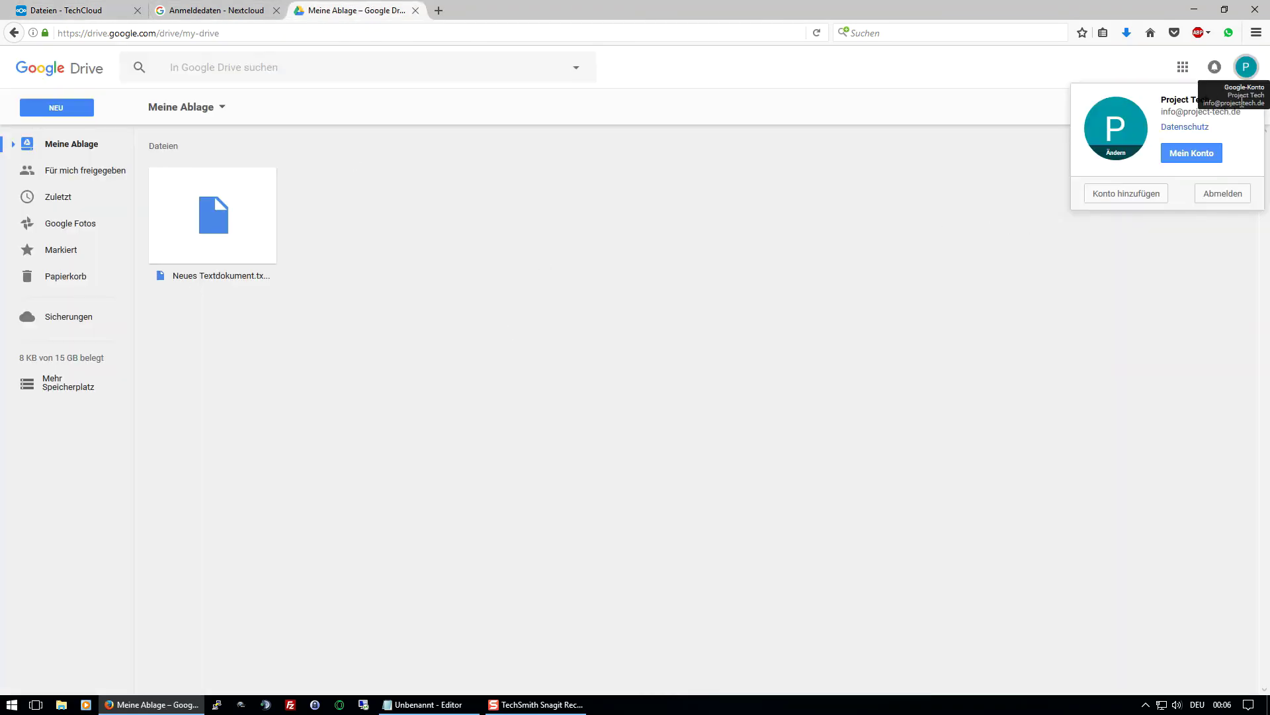
- Open the Drive preview of Neues Textdokument.txt and download it
{"action": "left_click", "coordinate": [993, 231]}
{"action": "left_click", "coordinate": [211, 215]}
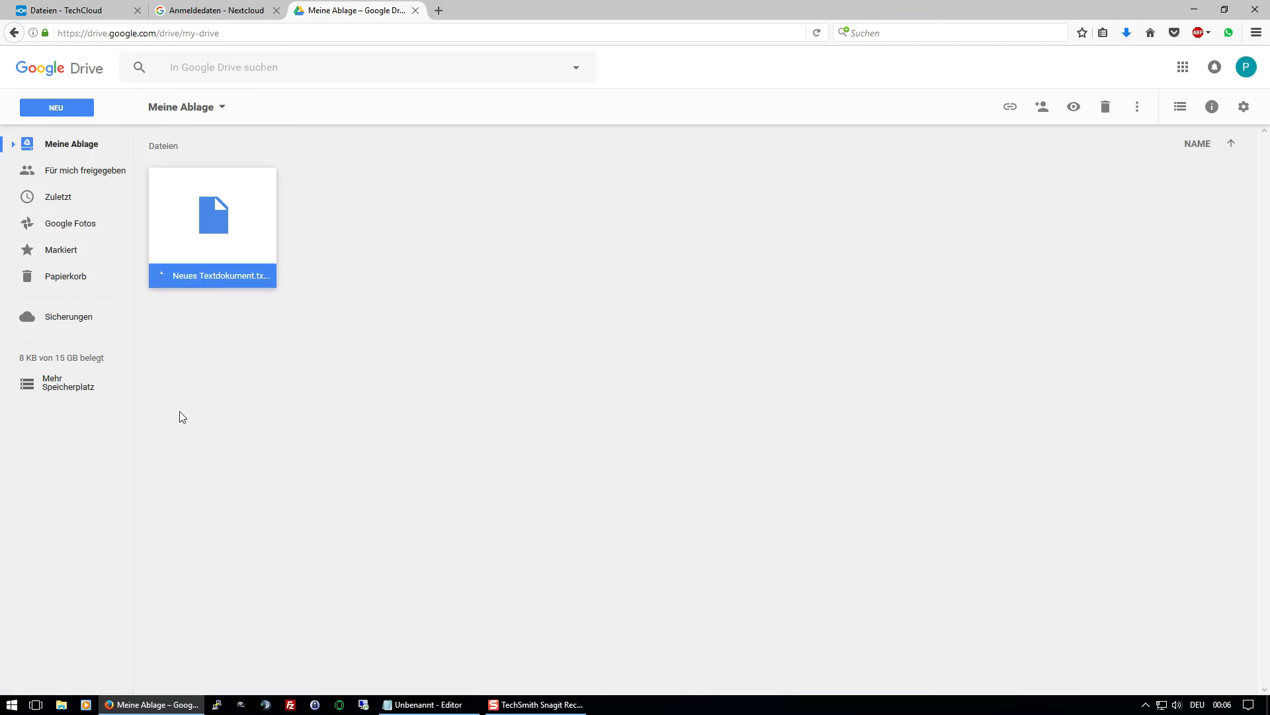
{"action": "double_click", "coordinate": [215, 229]}
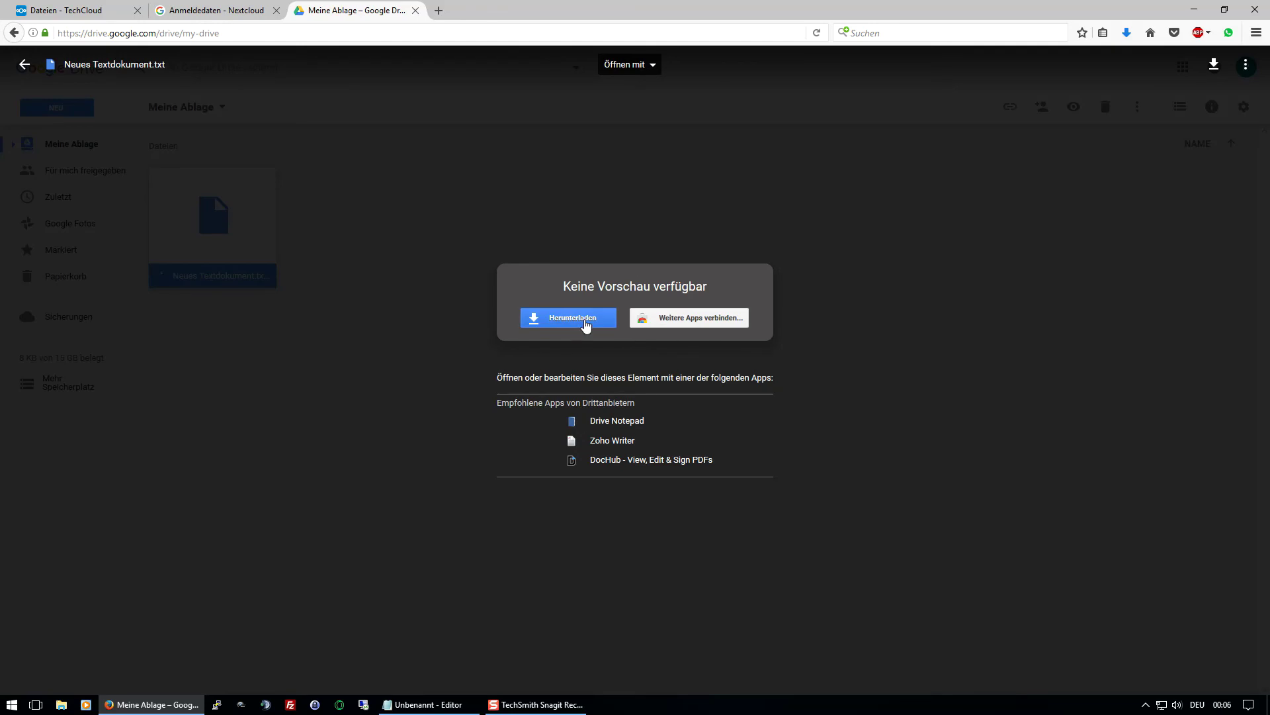
{"action": "left_click", "coordinate": [586, 325]}
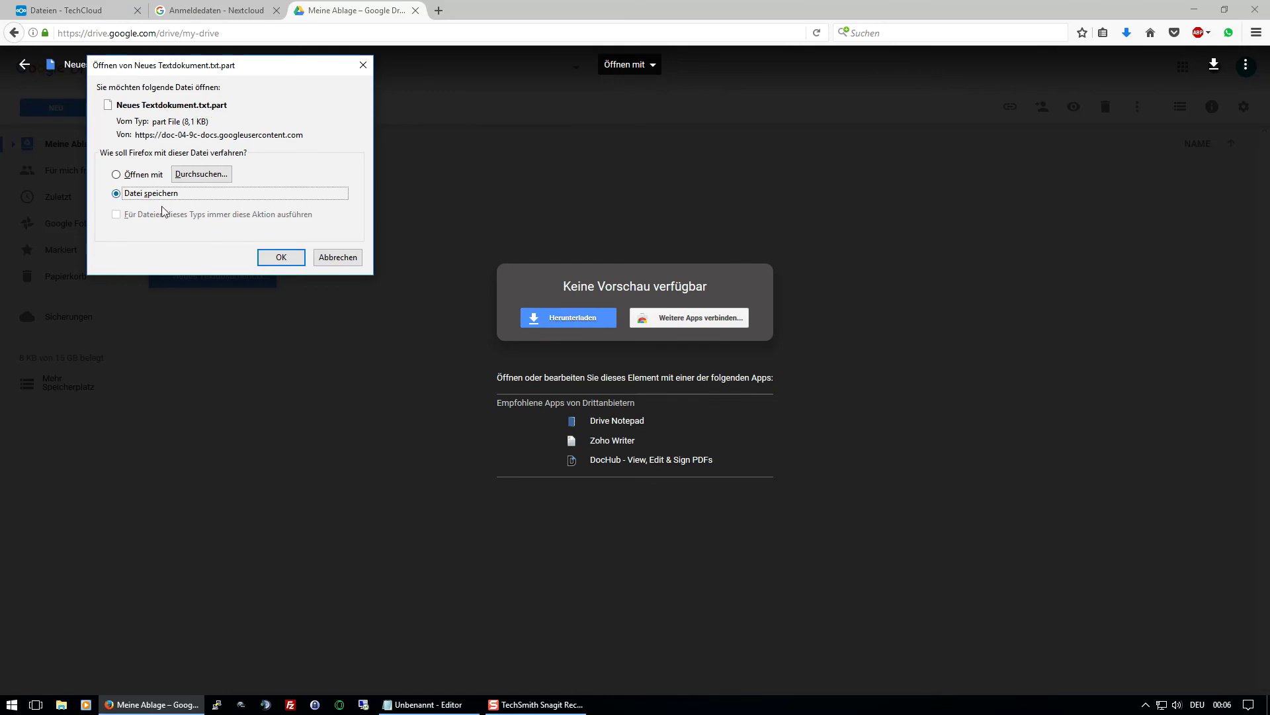
- Open the downloaded file in Notepad, confirming it contains AES-256-CTR ciphertext
{"action": "left_click", "coordinate": [146, 176]}
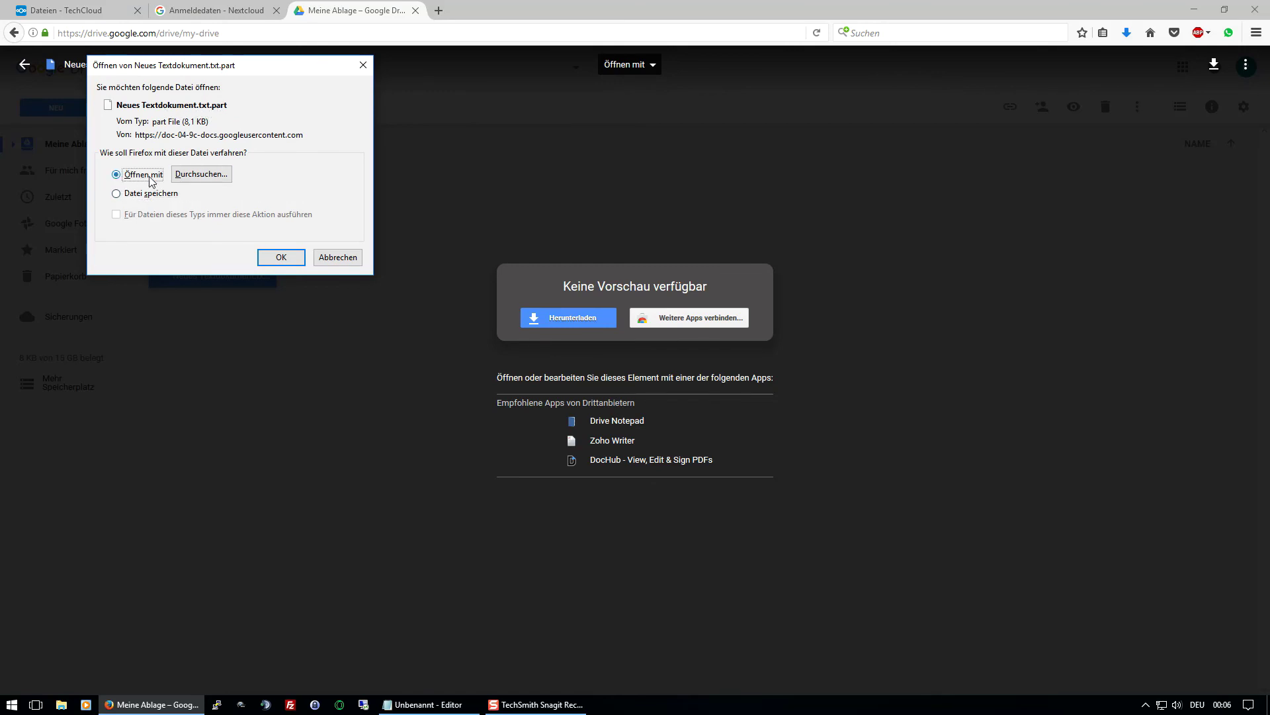
{"action": "left_click", "coordinate": [279, 257]}
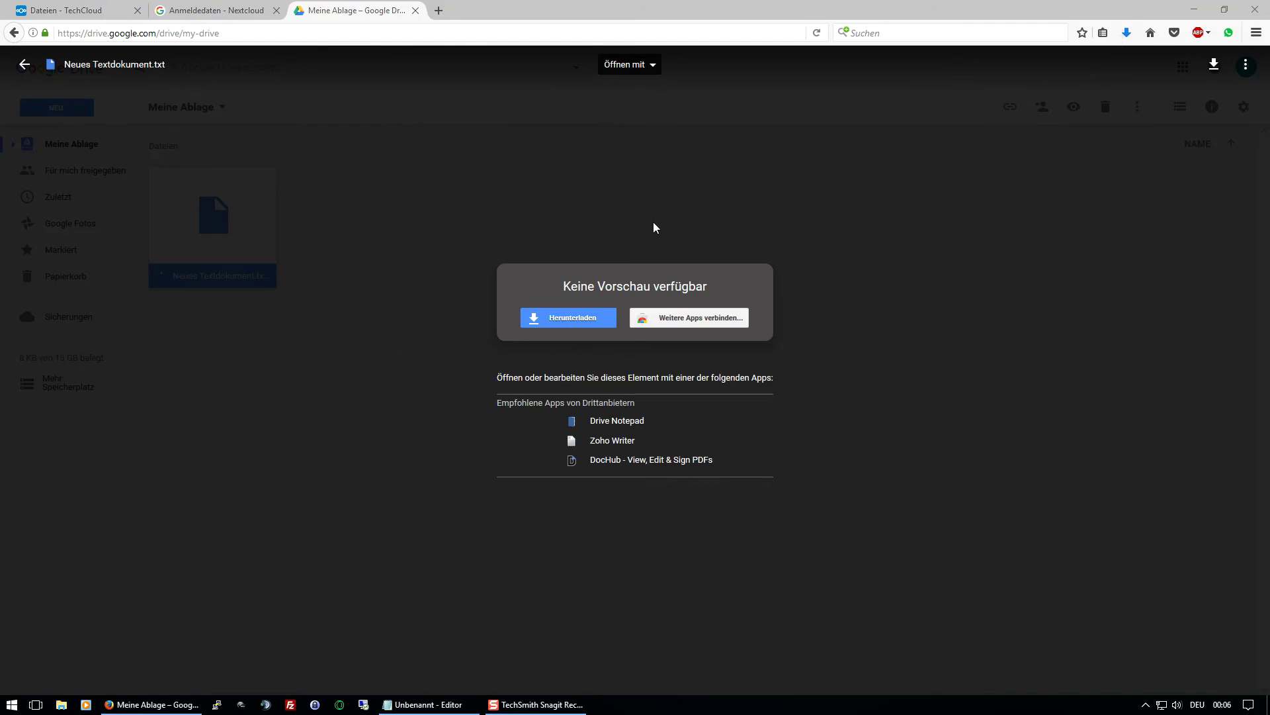
{"action": "left_click", "coordinate": [578, 266]}
{"action": "double_click", "coordinate": [569, 295]}
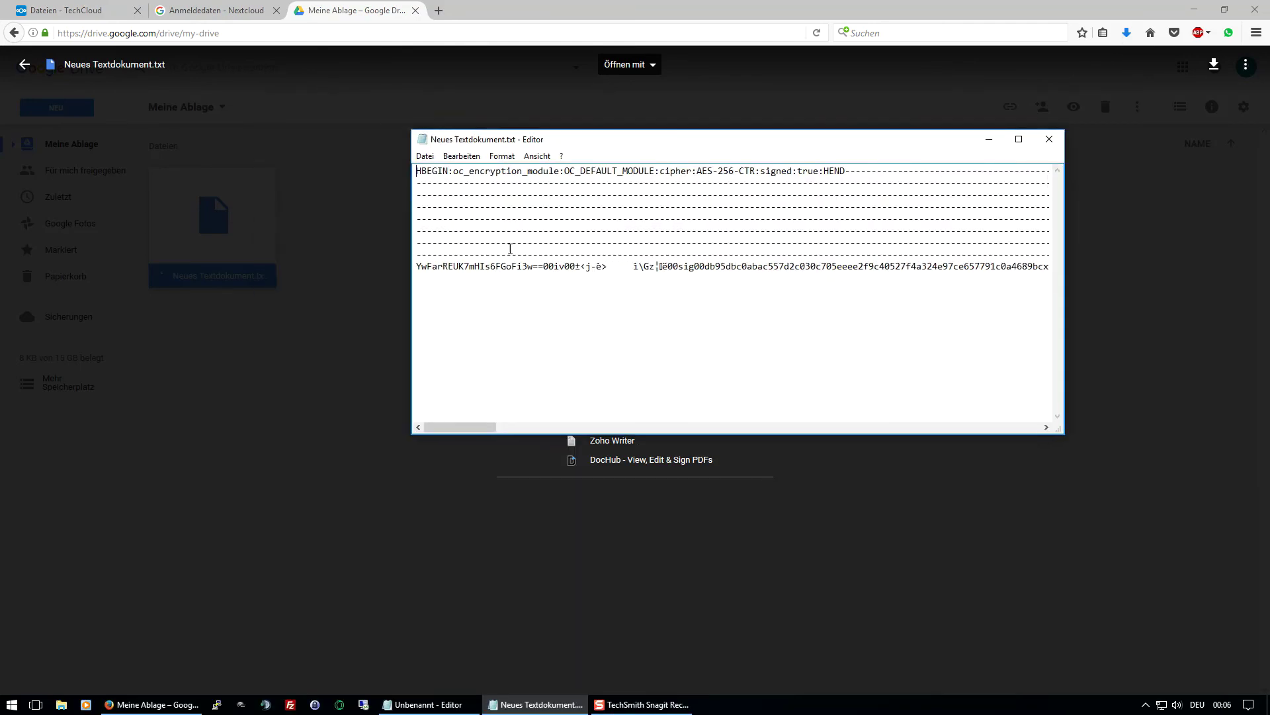
{"action": "left_click_drag", "start_coordinate": [417, 171], "coordinate": [860, 268]}
{"action": "left_click", "coordinate": [848, 268]}
{"action": "left_click", "coordinate": [1050, 139]}
- Close the Drive preview and sign out of Nextcloud in the TechCloud tab
{"action": "left_click", "coordinate": [958, 324]}
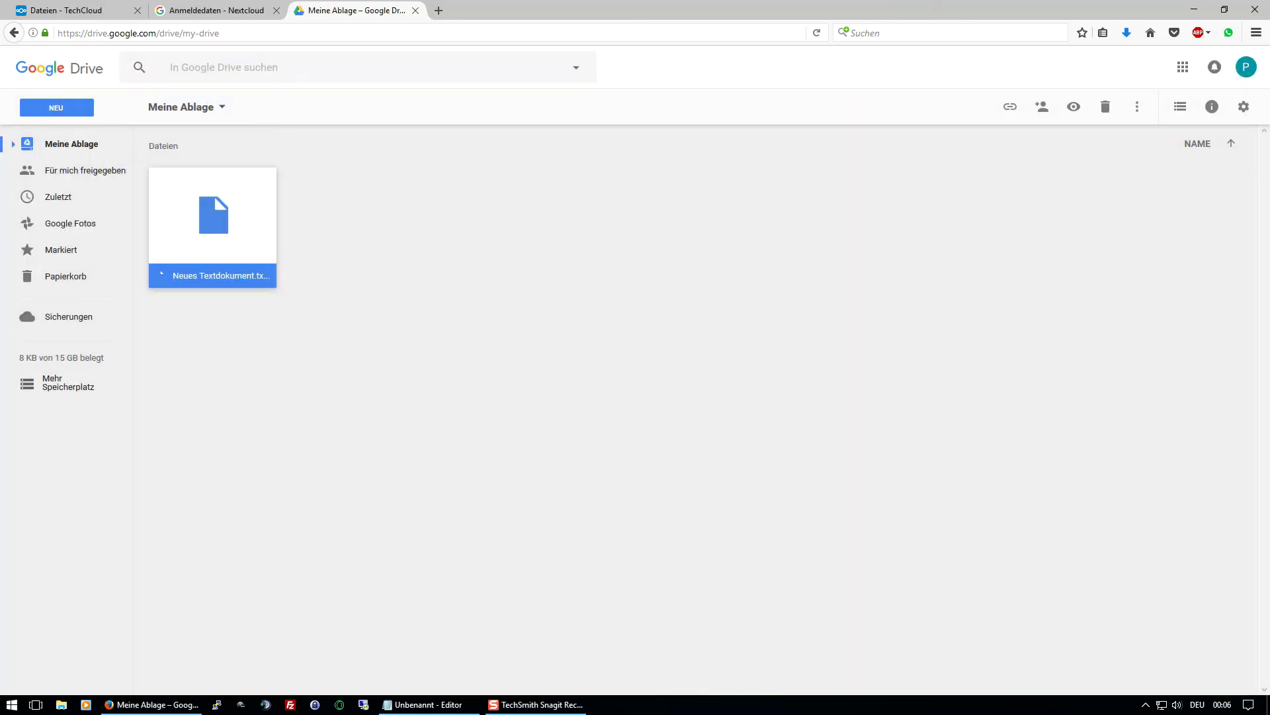
{"action": "left_click", "coordinate": [66, 10]}
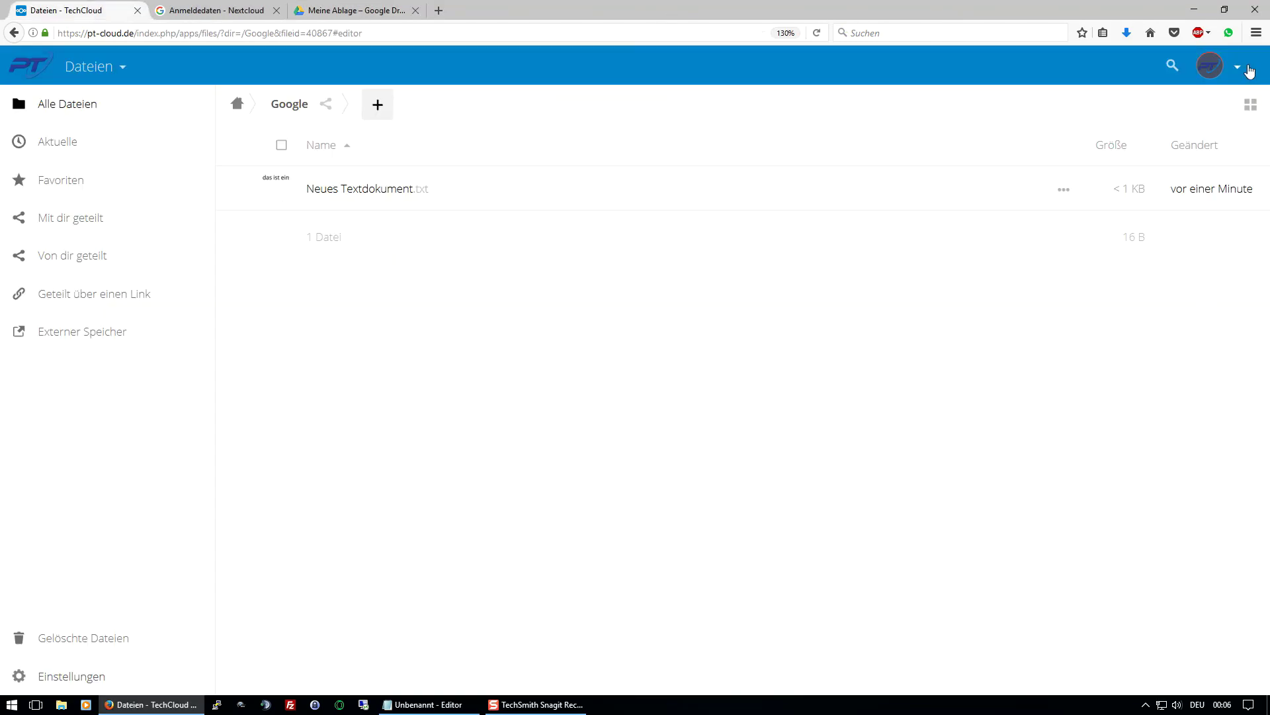
{"action": "left_click", "coordinate": [1247, 71]}
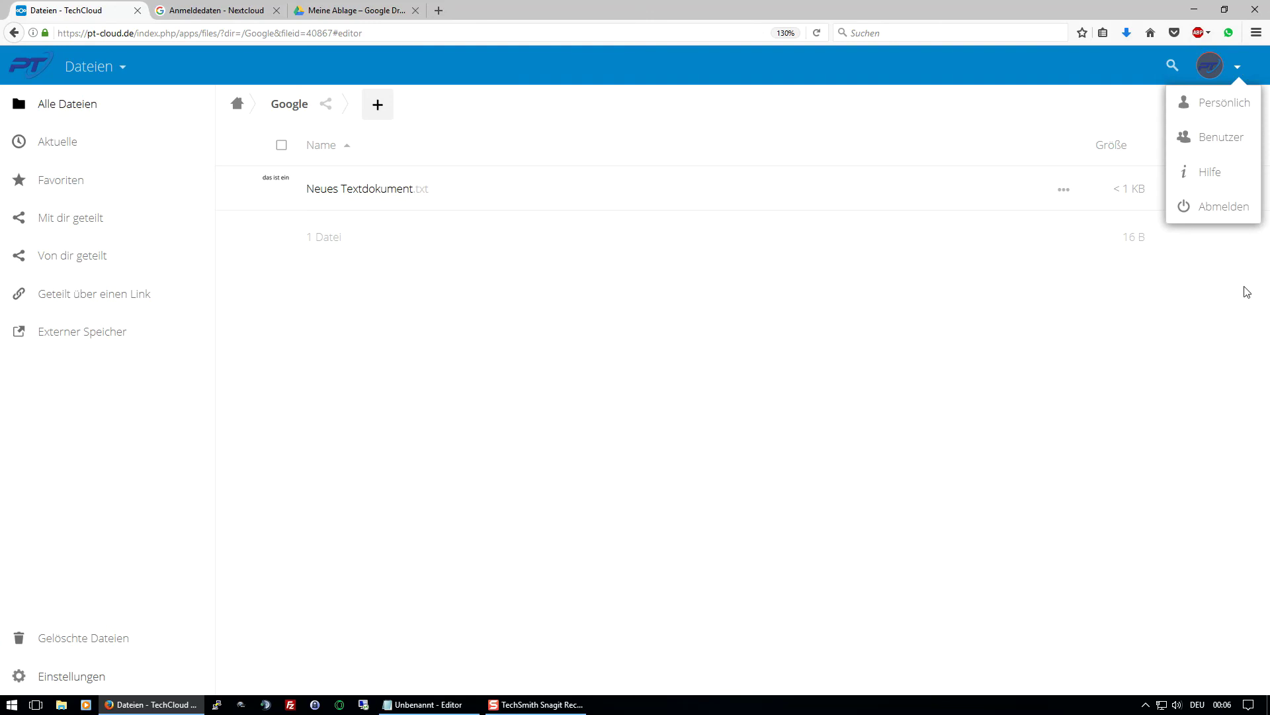
{"action": "left_click", "coordinate": [1229, 208]}
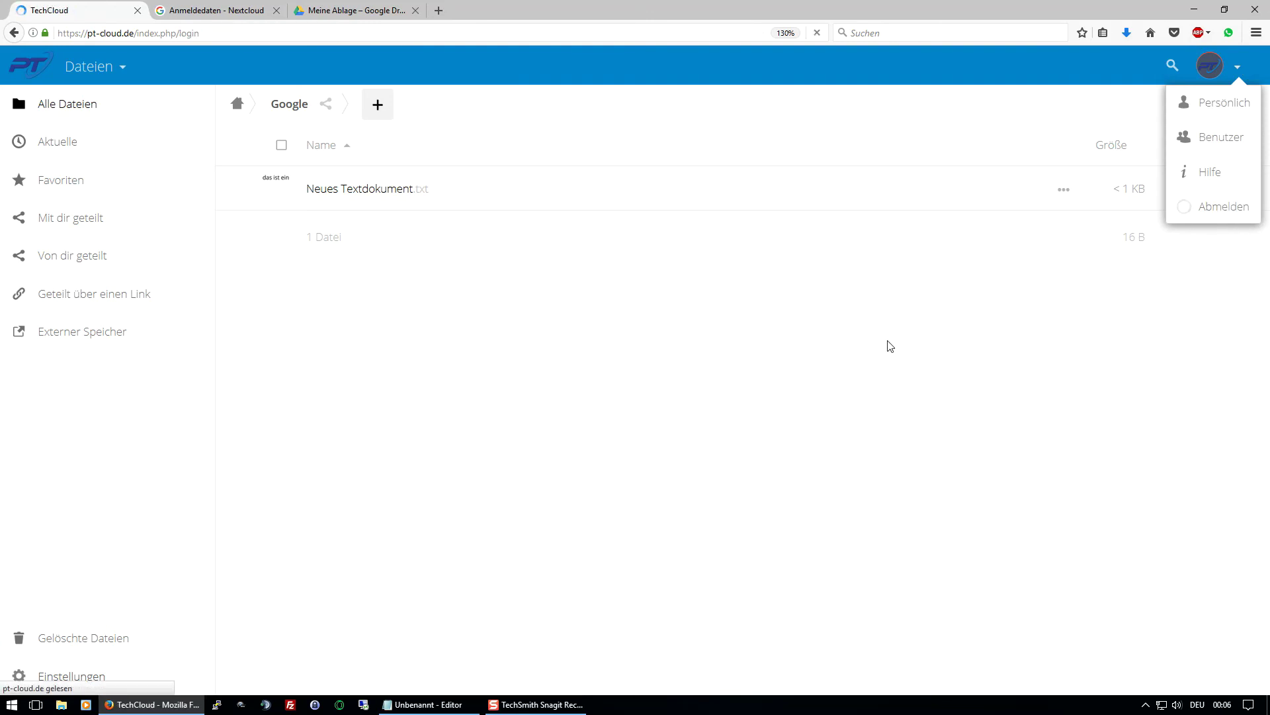